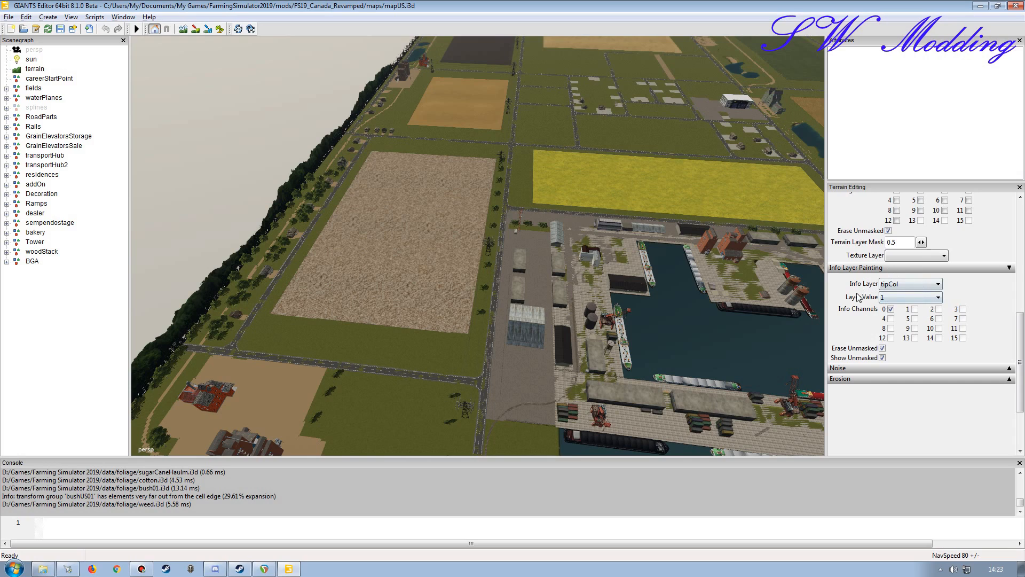
Set the info layer to farmland and activate info layer painting mode on the whole map.
click(901, 287)
click(908, 302)
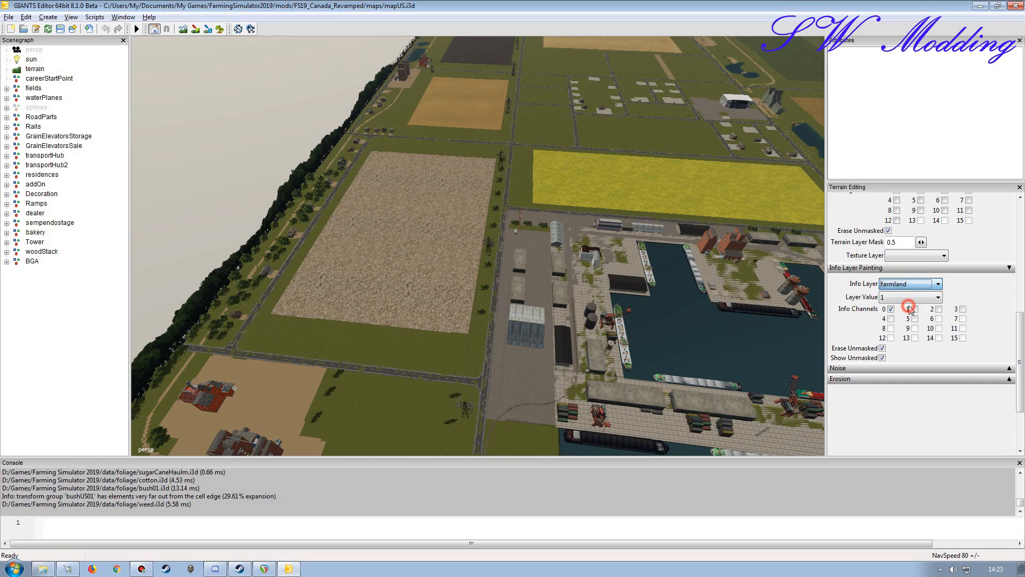
click(208, 30)
mouse_move(377, 206)
alt+mouse_down()
mouse_move(399, 217)
mouse_move(523, 162)
mouse_move(430, 203)
mouse_move(458, 215)
mouse_move(411, 227)
alt+mouse_up()
scroll(459, 217, down, 3)
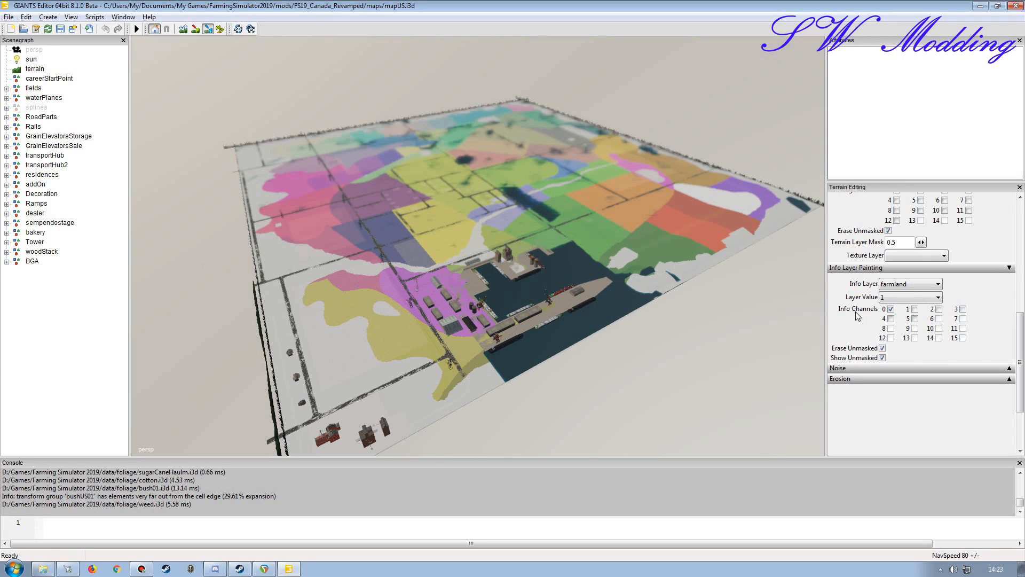
Collapse the Texture Layer Painting and Foliage Layer Painting sections of the terrain editing settings.
drag(1022, 313, 1021, 267)
click(1009, 265)
click(1010, 211)
scroll(1007, 214, up, 3)
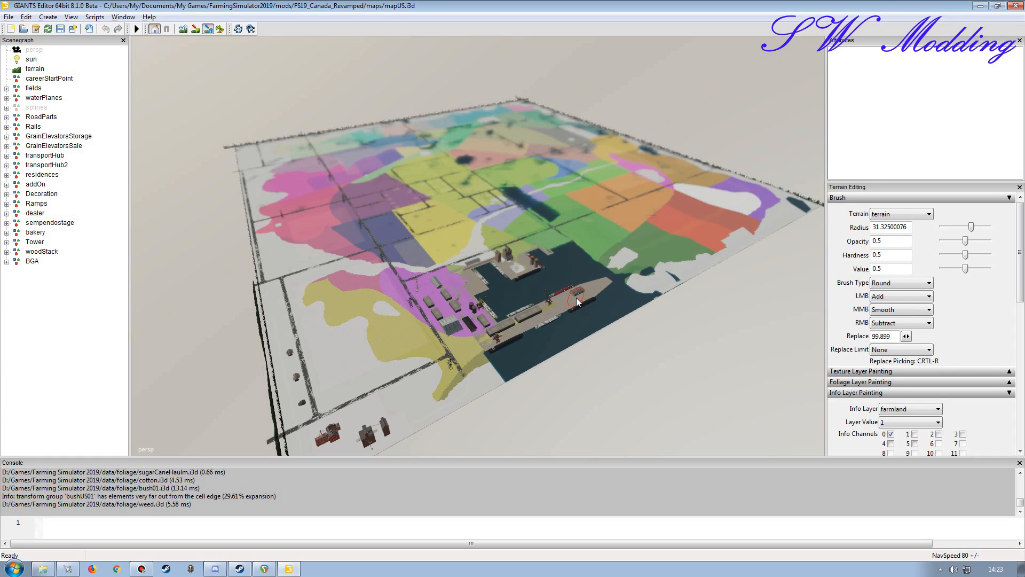
Set the terrain brush radius to 1000 and the brush type to Square.
double_click(891, 227)
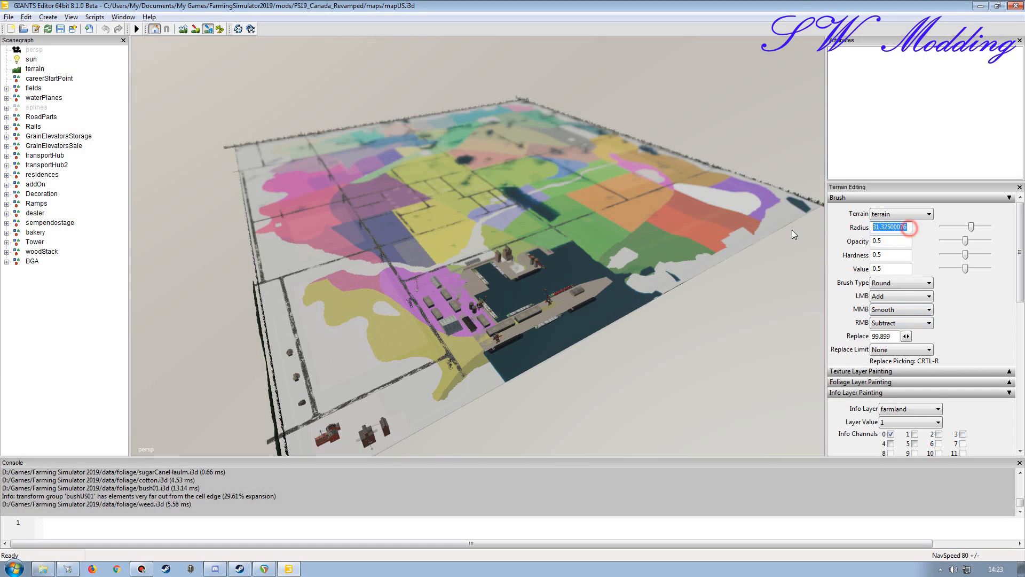
text(1000)
click(908, 283)
click(907, 303)
Erase all existing farmland painting across the entire map with the large square brush.
alt+drag(598, 292, 467, 258)
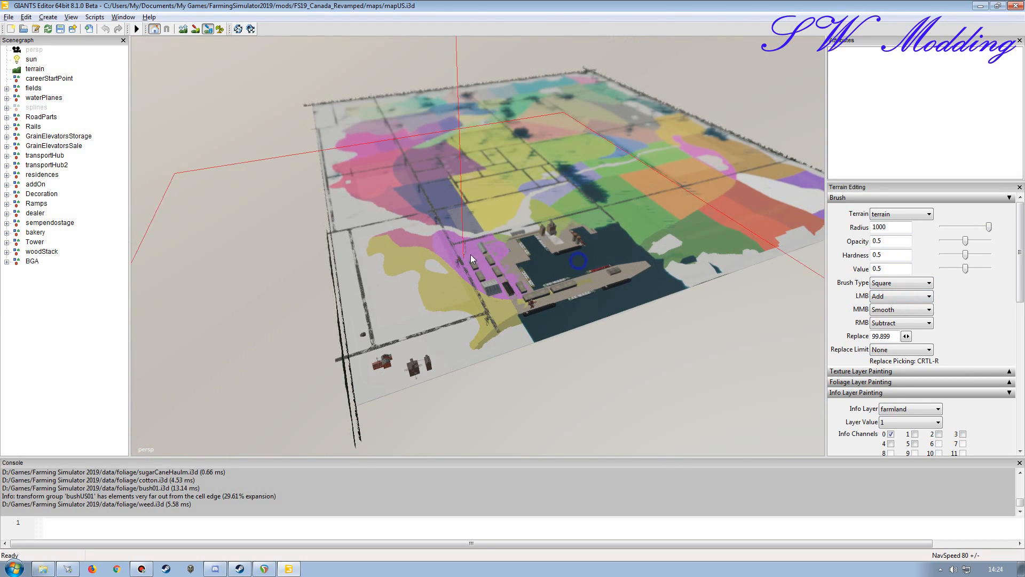
click(392, 106)
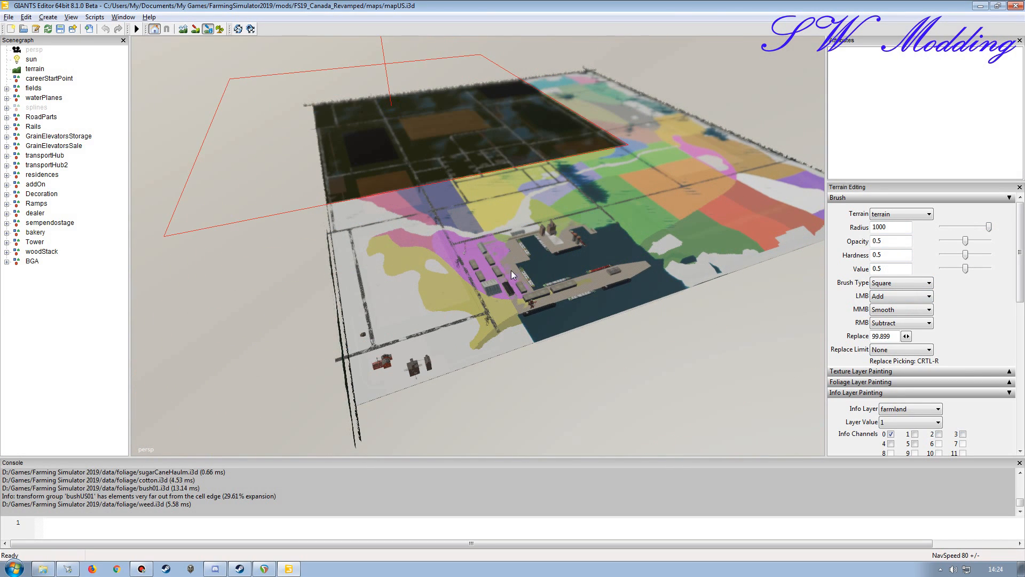
click(527, 302)
alt+drag(521, 181, 492, 206)
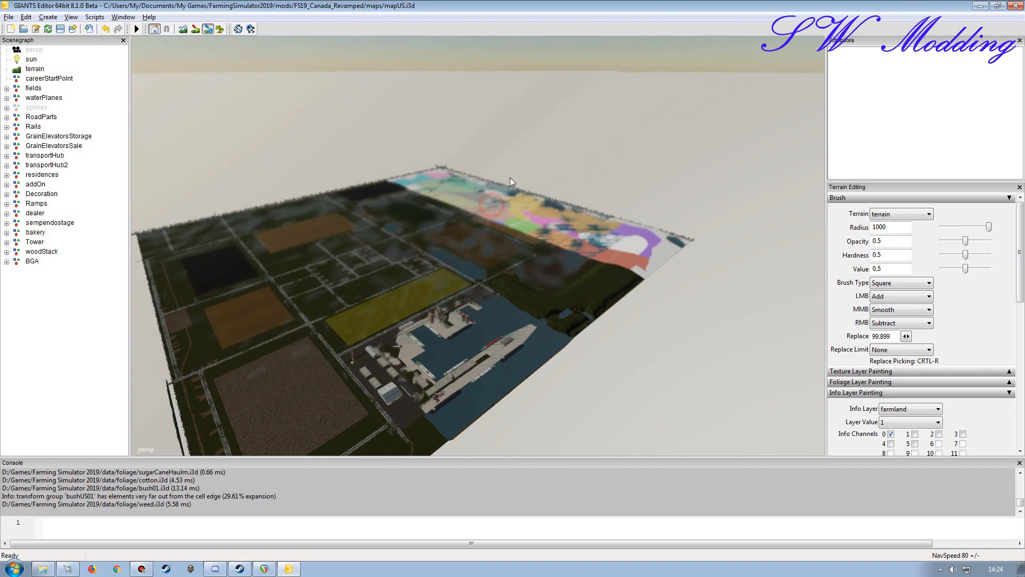
click(466, 195)
click(605, 266)
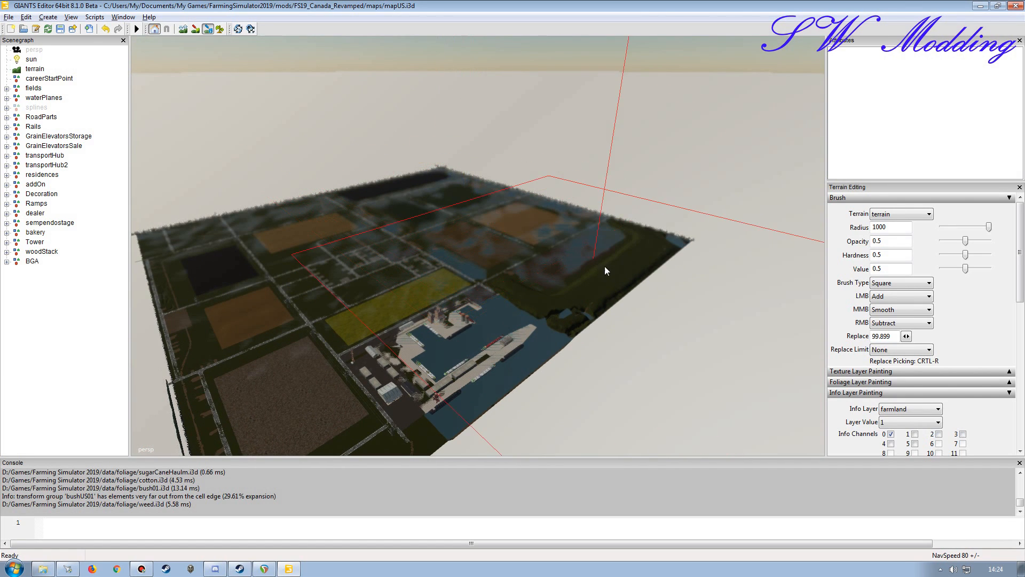
alt+drag(615, 248, 578, 282)
right_click(579, 282)
alt+drag(473, 245, 506, 232)
right_click(497, 156)
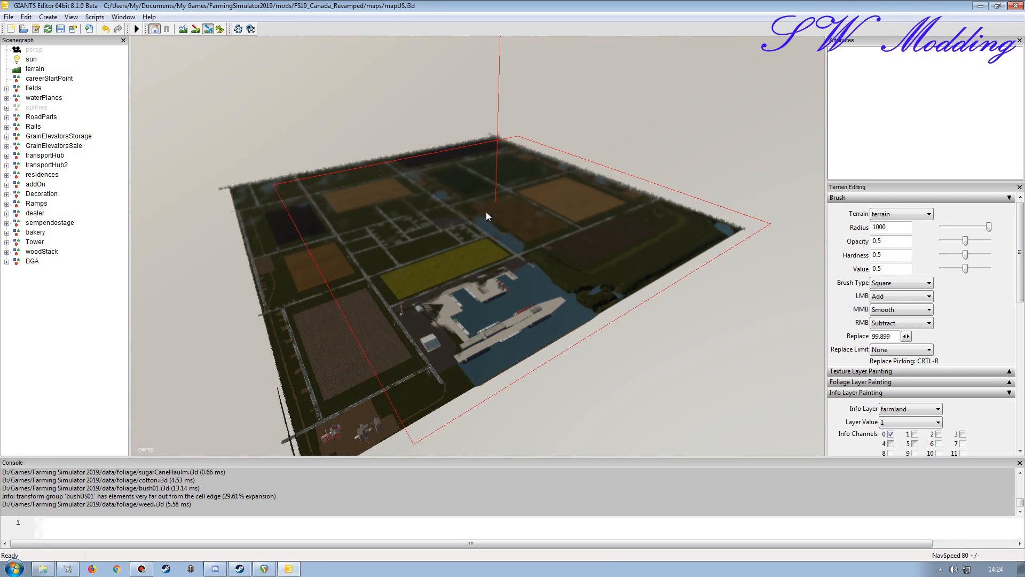
Reduce the brush radius to about 5.86 and enlarge the Terrain Editing panel to reveal all info layer options.
drag(988, 228, 947, 230)
alt+drag(533, 280, 488, 290)
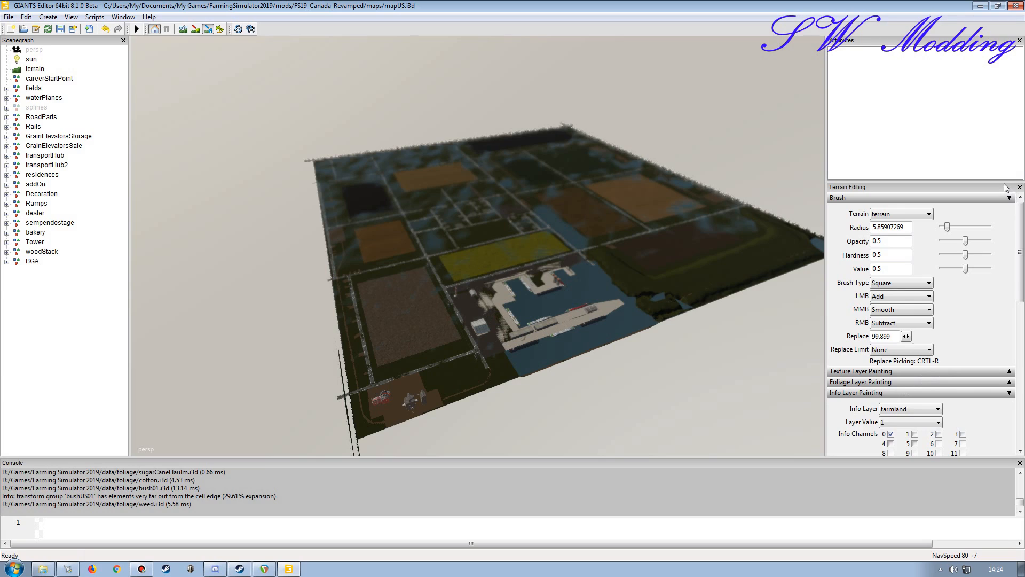
drag(992, 182, 992, 80)
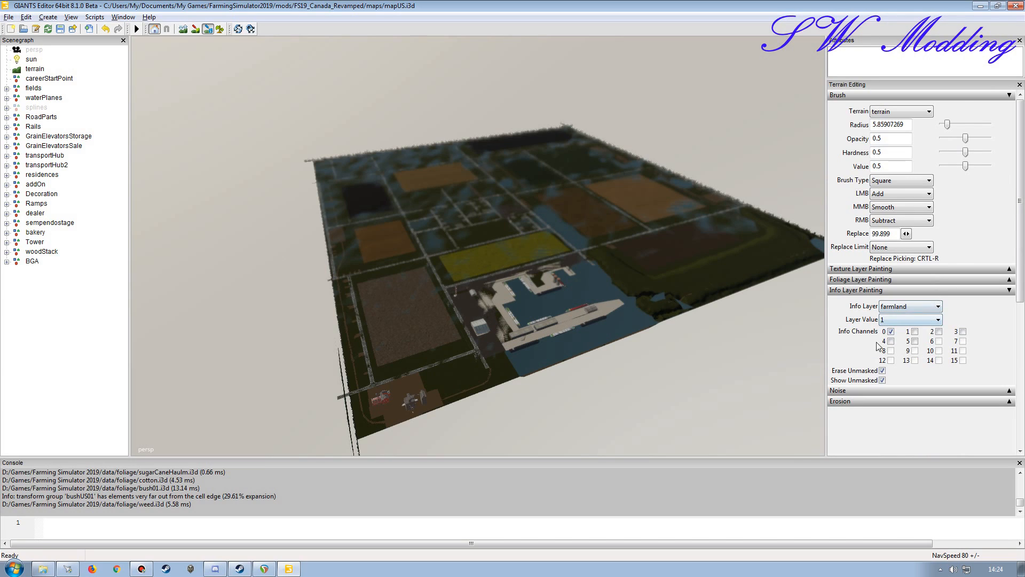
Paint a small test patch with farmland layer value 10 on the large field beside the harbour.
click(896, 319)
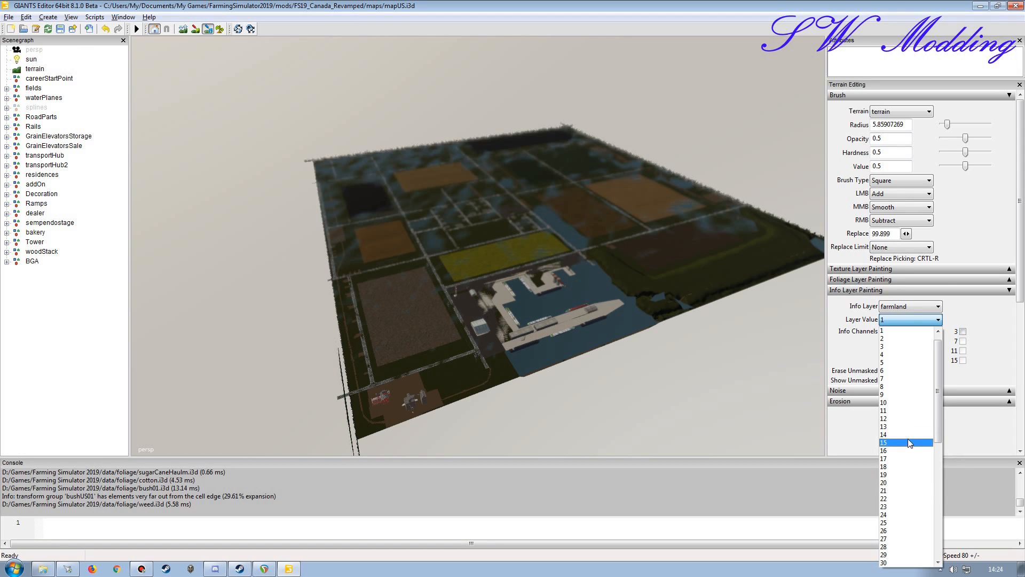
click(908, 407)
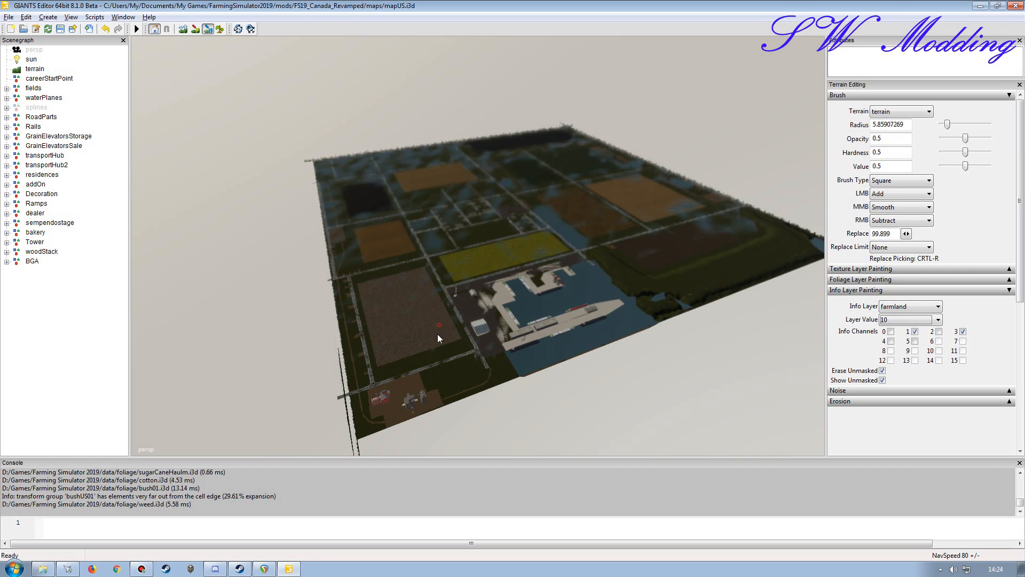
alt+drag(437, 334, 373, 328)
alt+right_drag(373, 328, 518, 126)
alt+drag(514, 205, 530, 245)
click(527, 251)
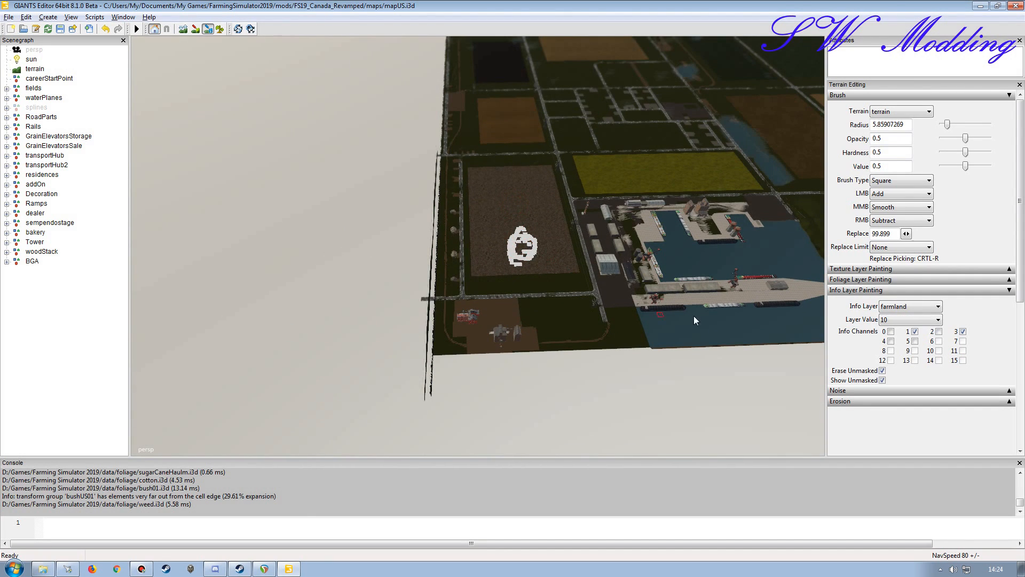
Paint a second test patch with farmland layer value 22 above the first one on the same field.
click(932, 319)
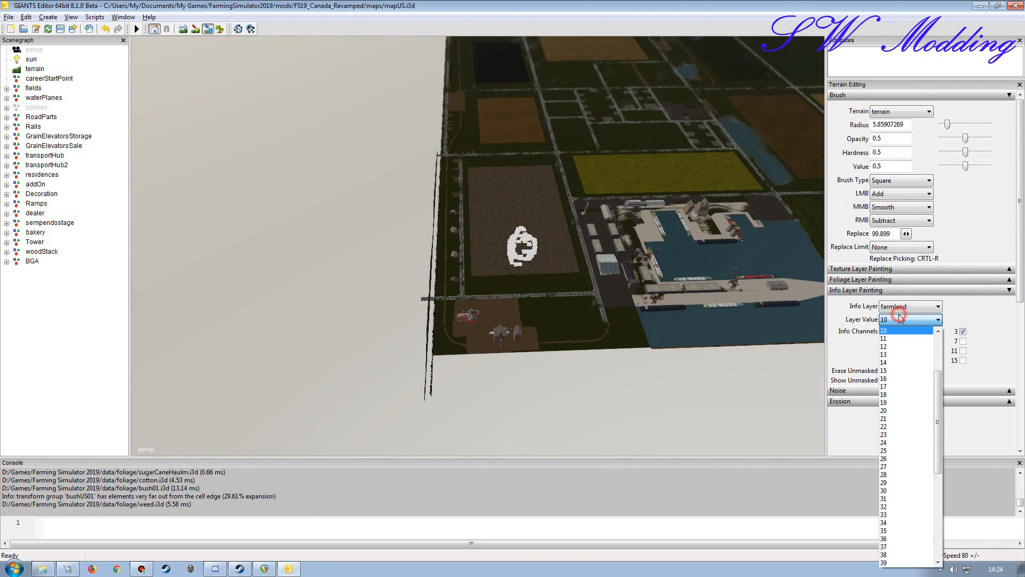
click(897, 427)
mouse_move(494, 184)
mouse_down()
mouse_move(522, 188)
mouse_move(523, 212)
mouse_up()
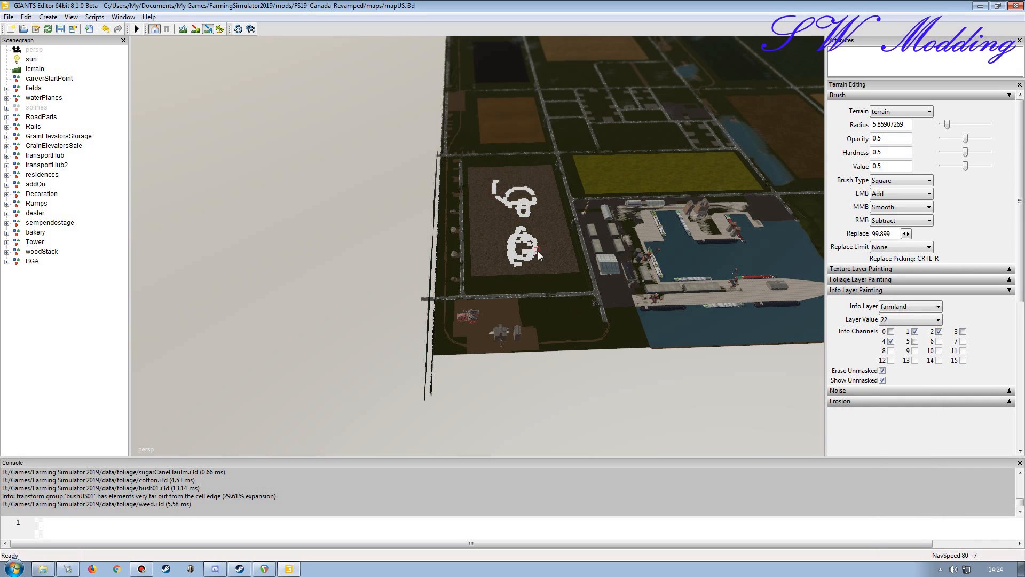
mouse_move(525, 259)
alt+mouse_down()
mouse_move(530, 270)
mouse_move(557, 268)
alt+mouse_up()
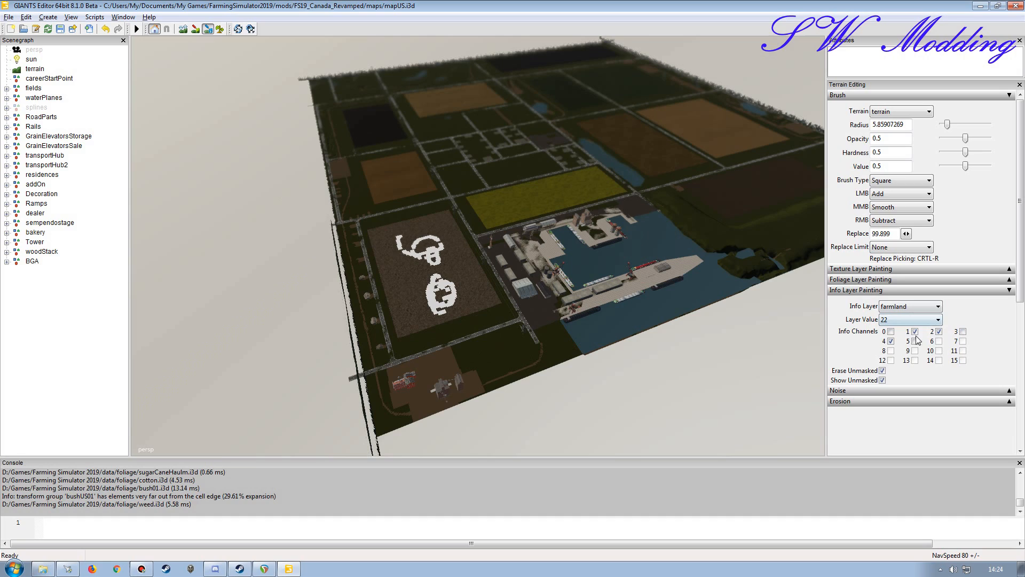
Set the farmland layer value to 1 with only info channel 0 enabled, and look through the available layer values.
click(907, 319)
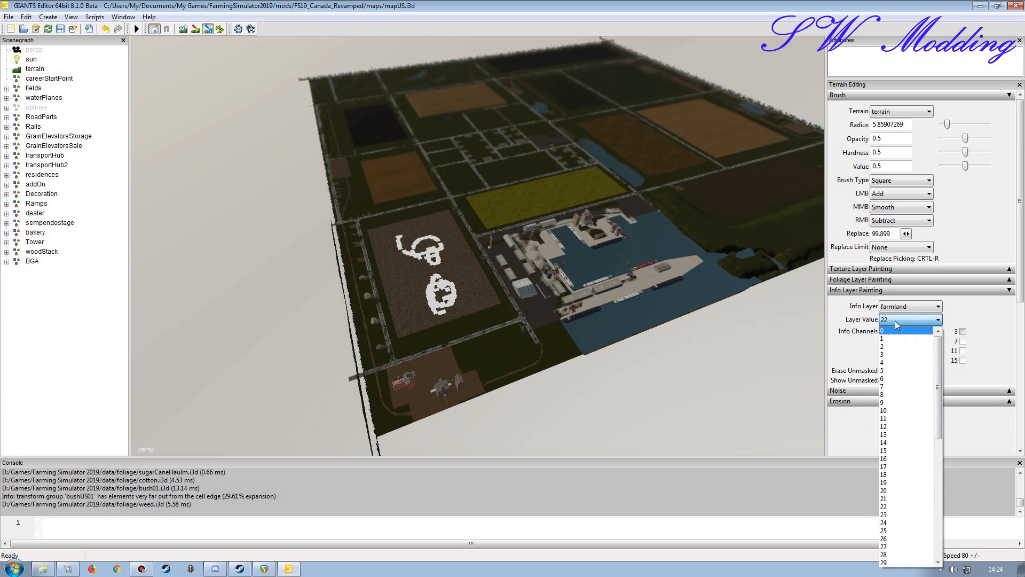
click(884, 338)
click(940, 332)
click(939, 332)
click(890, 340)
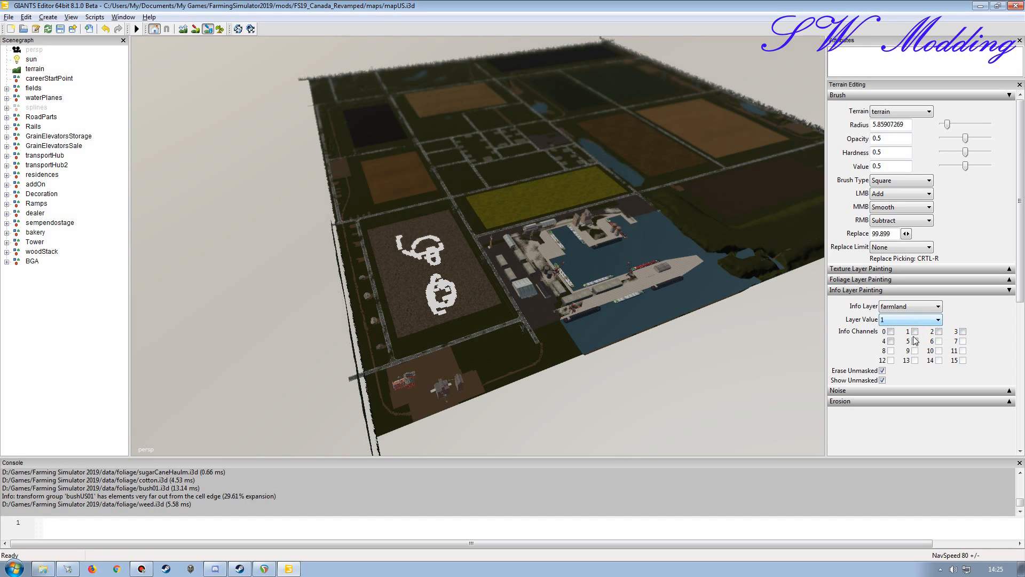
click(890, 332)
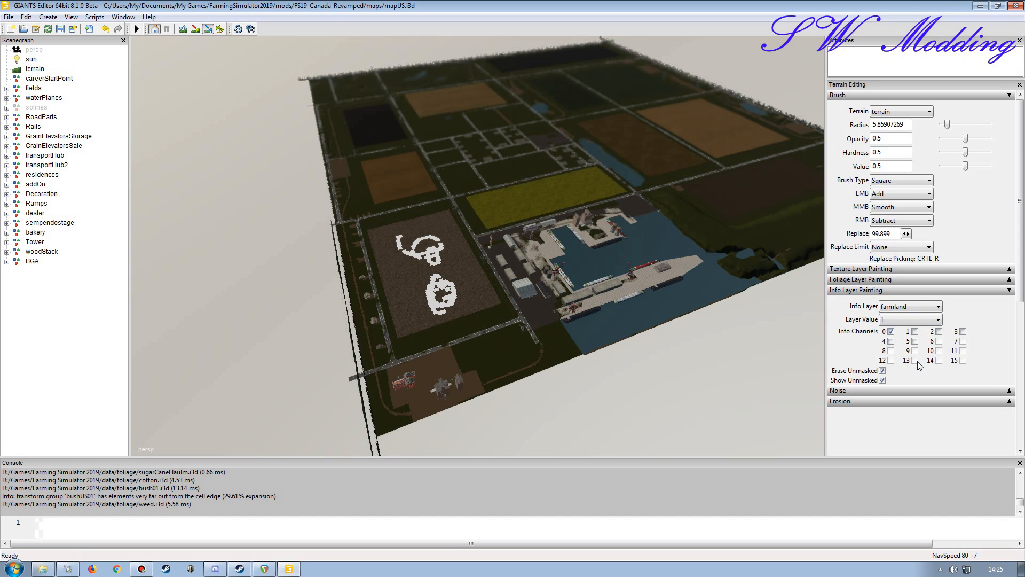
click(924, 322)
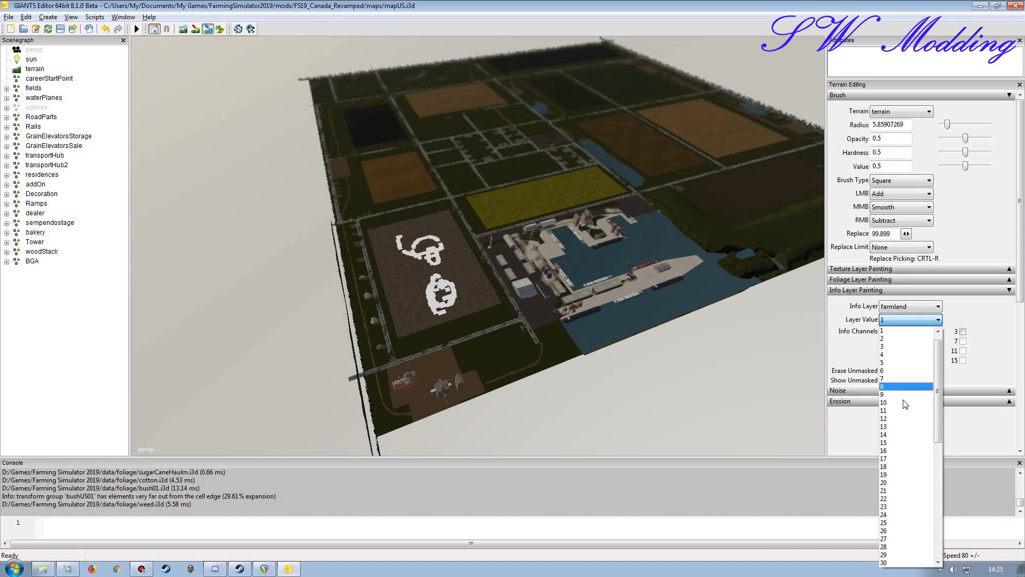
click(891, 320)
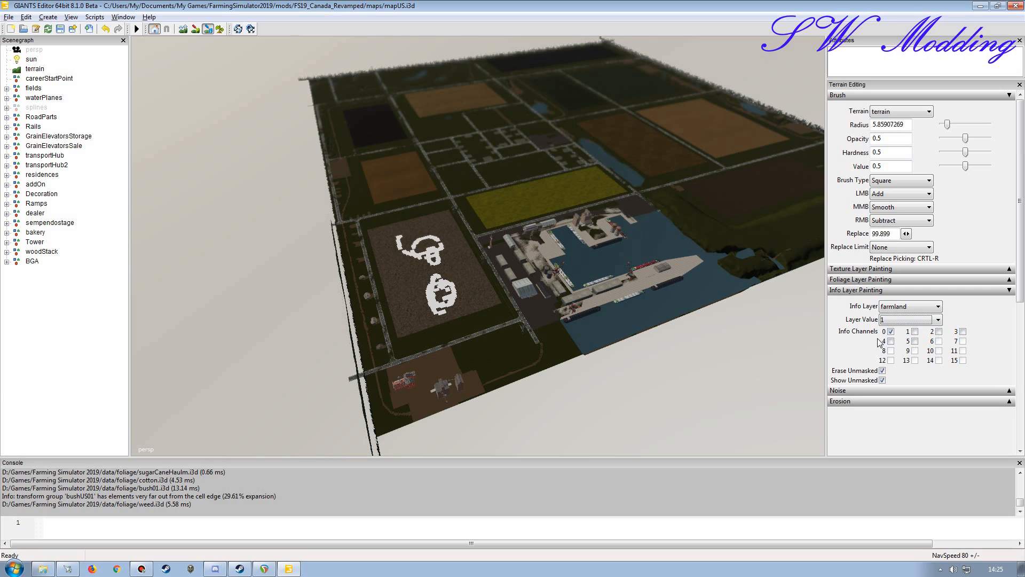
Open mapUS_farmlands.xml from the map mod's maps folder in Notepad++, and switch back to GIANTS Editor.
click(13, 493)
click(42, 569)
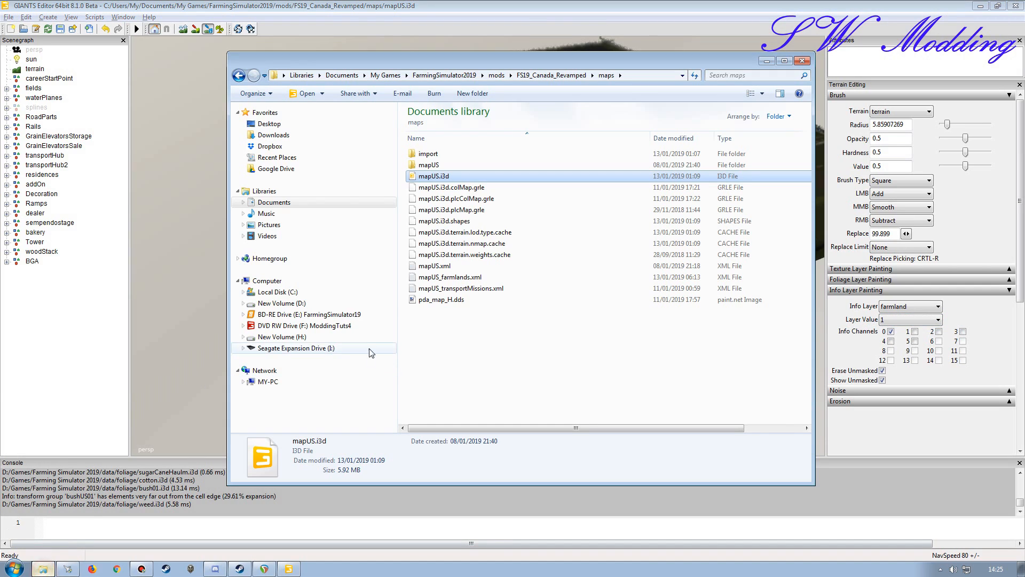
double_click(446, 277)
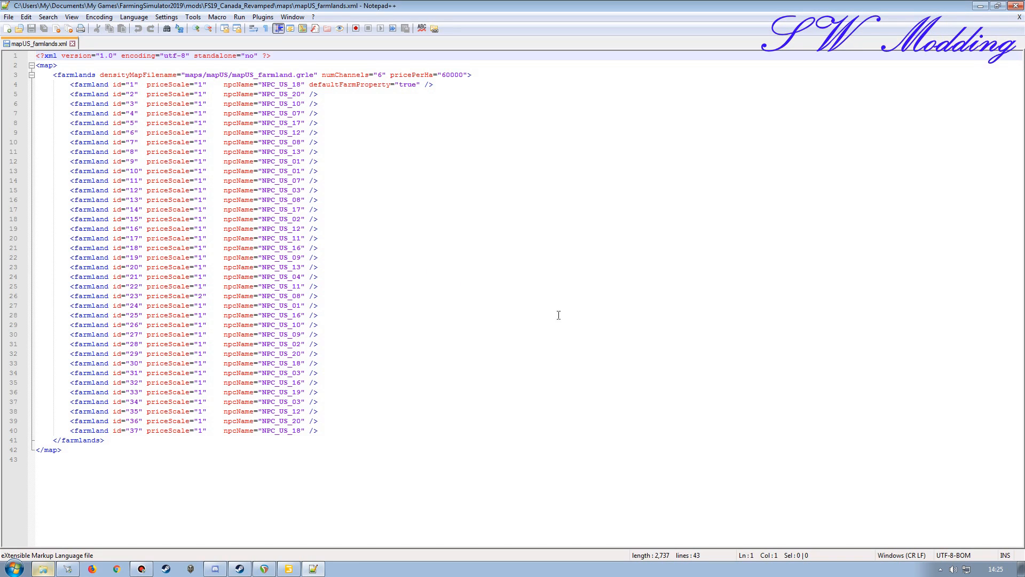
click(320, 568)
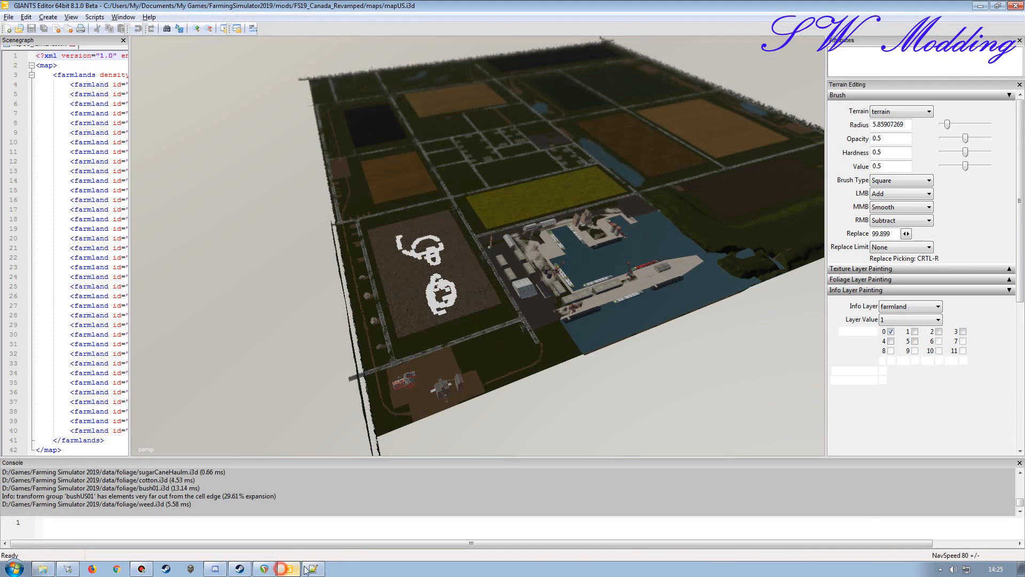
Disable info channel 0 and enable info channel 1 to select farmland layer value 2.
click(891, 332)
click(890, 332)
click(915, 331)
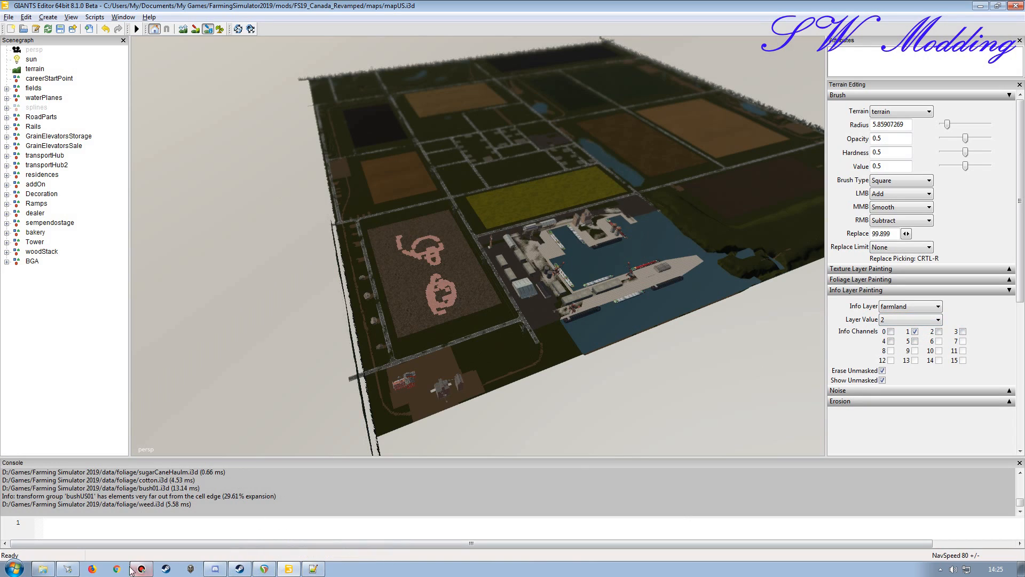
Check the farmland IDs in mapUS_farmlands.xml against the layer values offered for the farmland layer.
click(310, 571)
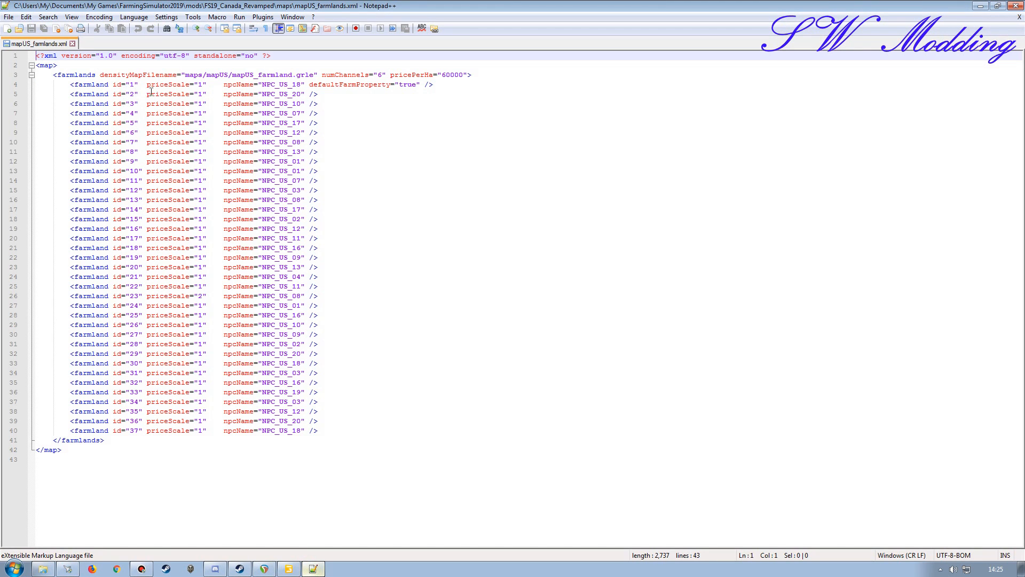
click(980, 6)
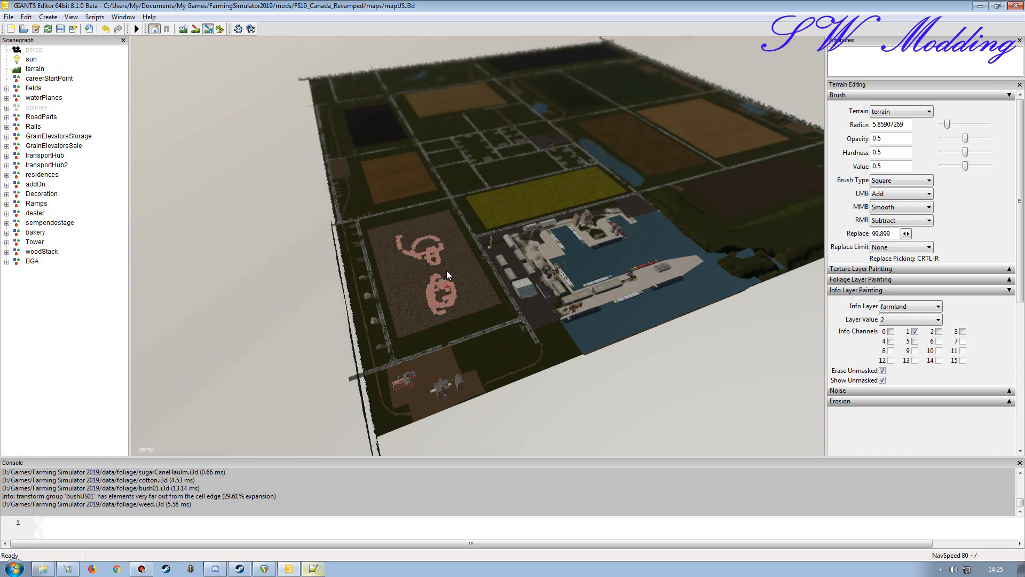
click(929, 321)
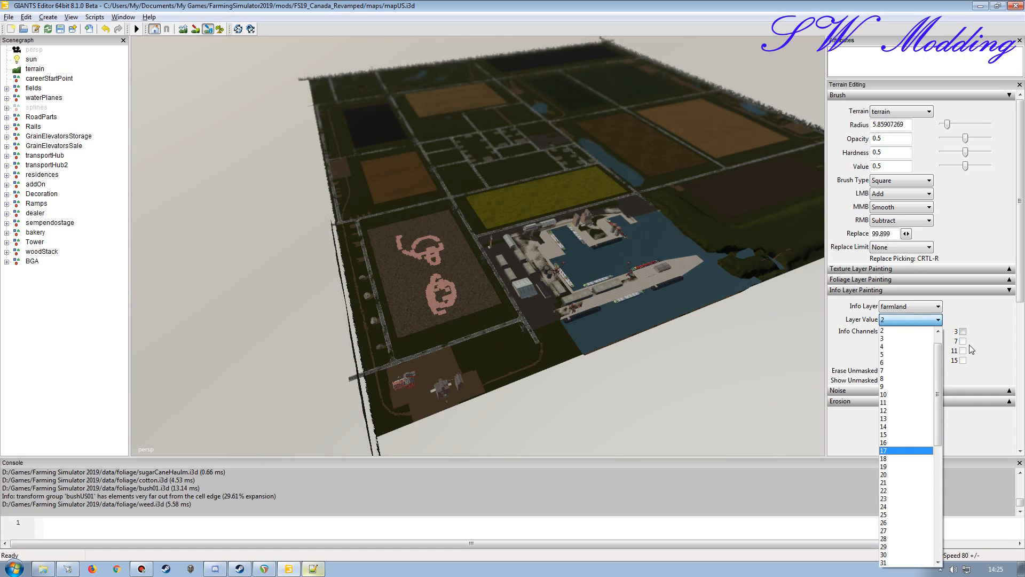
click(903, 321)
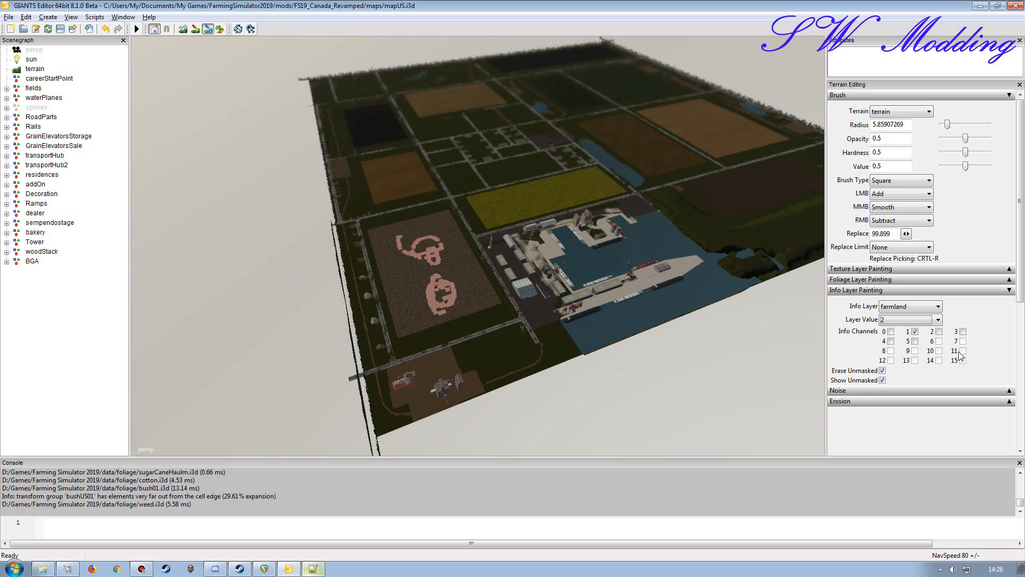
Erase both test patches from the field using only info channel 0 and a brush radius of about 30.76.
click(915, 331)
click(891, 331)
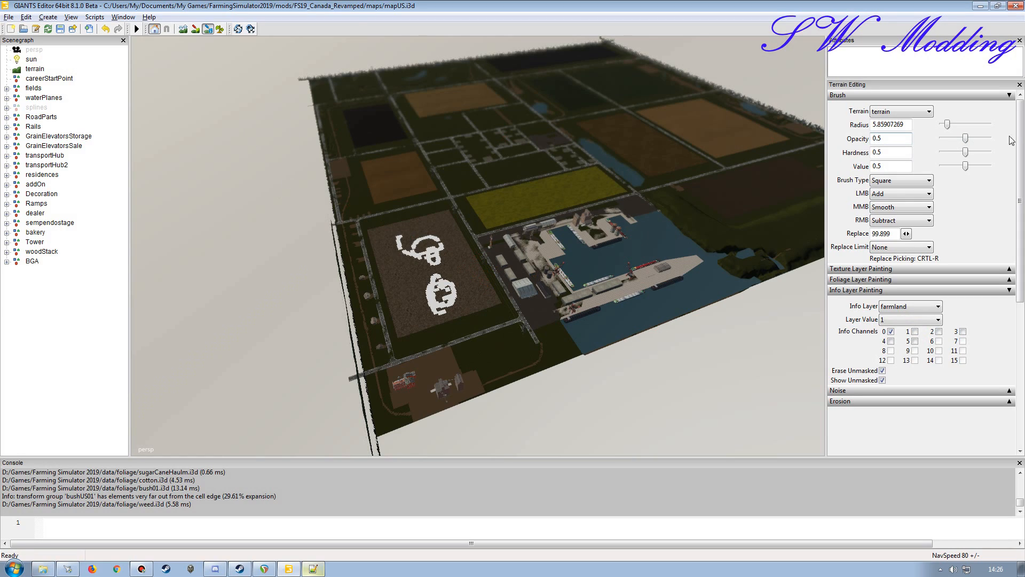
drag(948, 124, 971, 124)
mouse_move(404, 262)
mouse_down()
mouse_move(435, 255)
mouse_move(438, 320)
mouse_up()
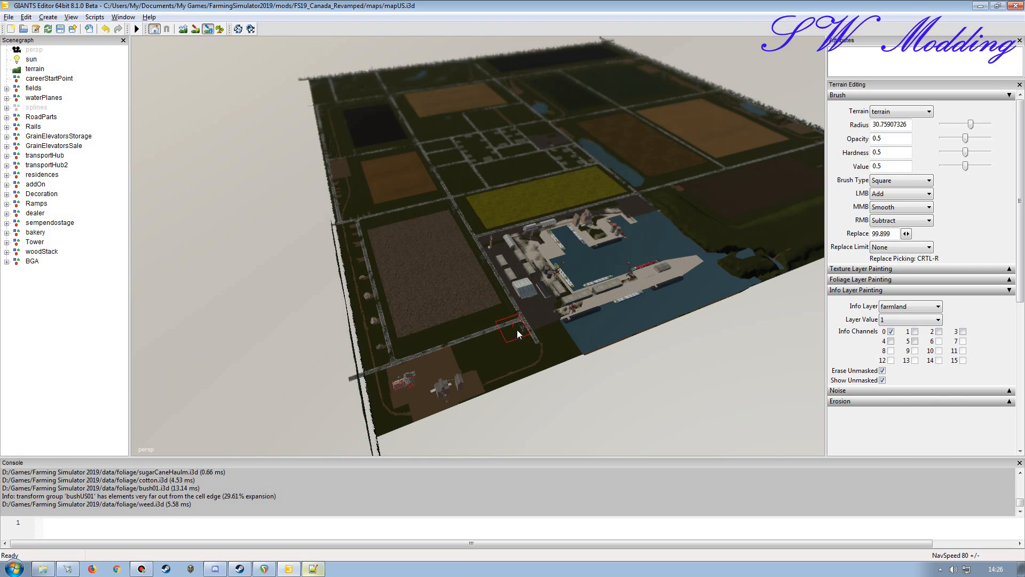
Minimize the editor and view the farmland ID-to-bits table in farmlandBits.jpg from the desktop, closing it when done.
alt+drag(517, 333, 469, 328)
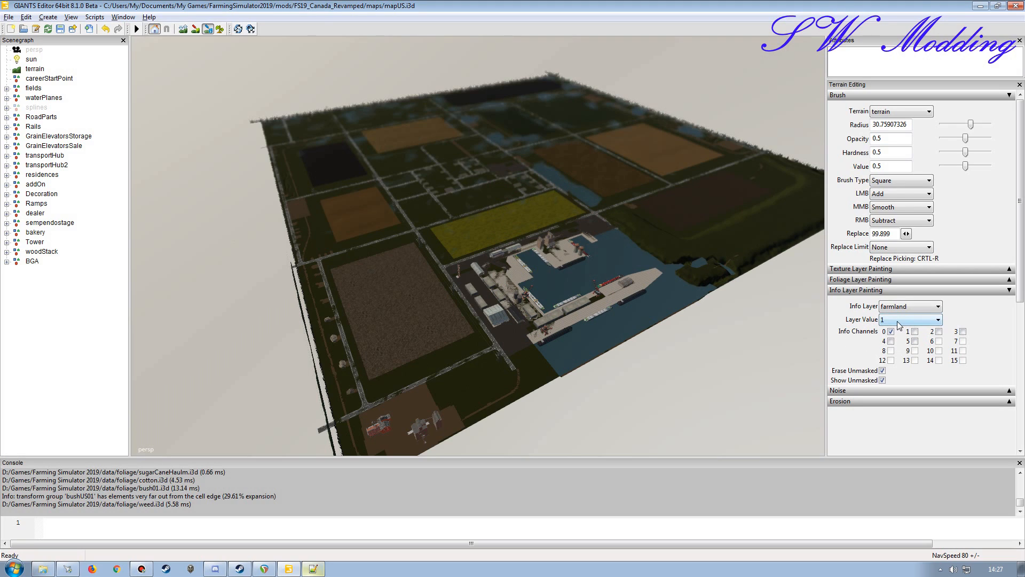
click(980, 6)
double_click(141, 73)
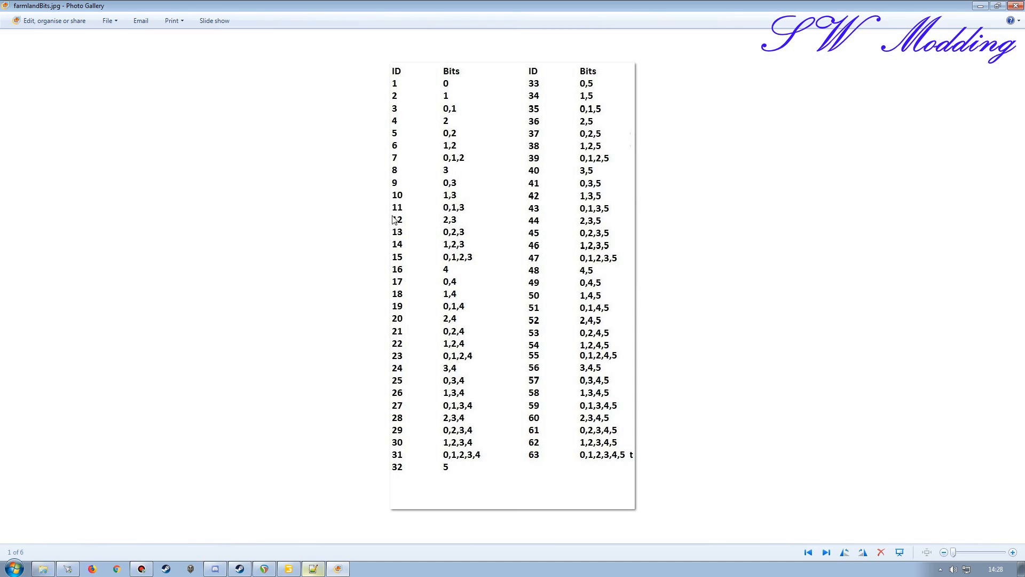
click(1014, 6)
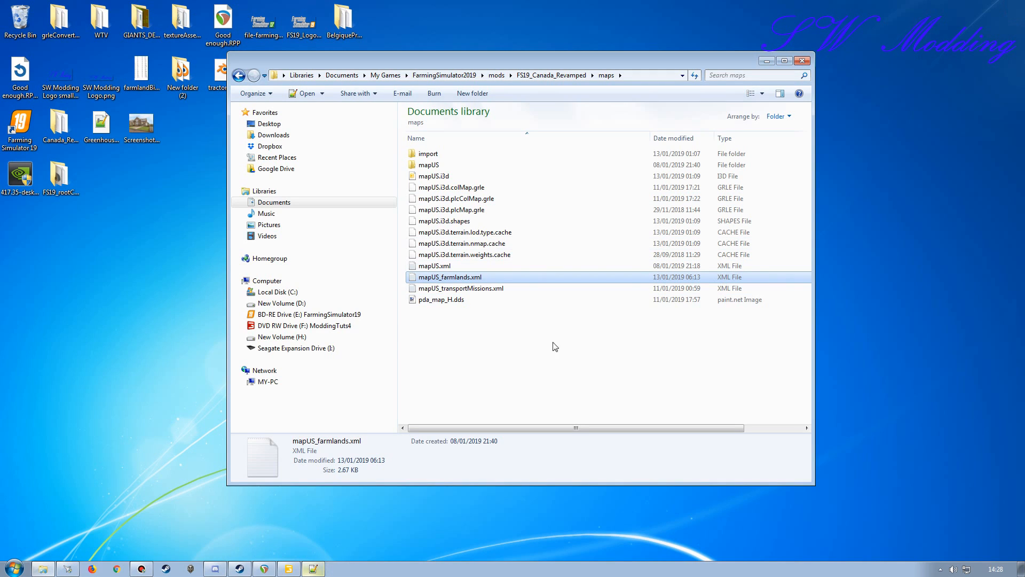
Switch back to GIANTS Editor and paint farmland layer value 1 over the whole large brown field and the tree-lined house strip beside it.
click(288, 569)
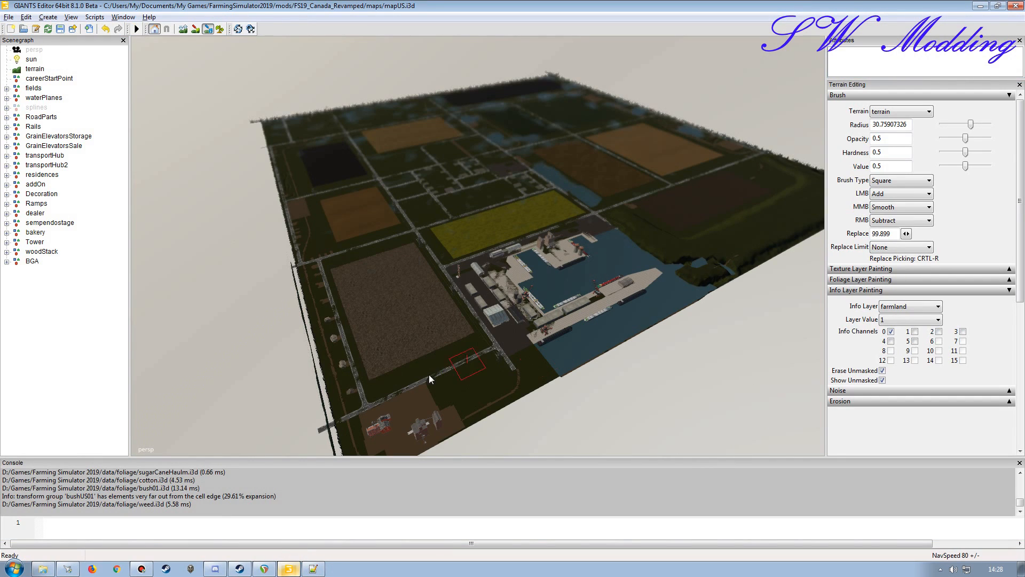
scroll(465, 379, up, 5)
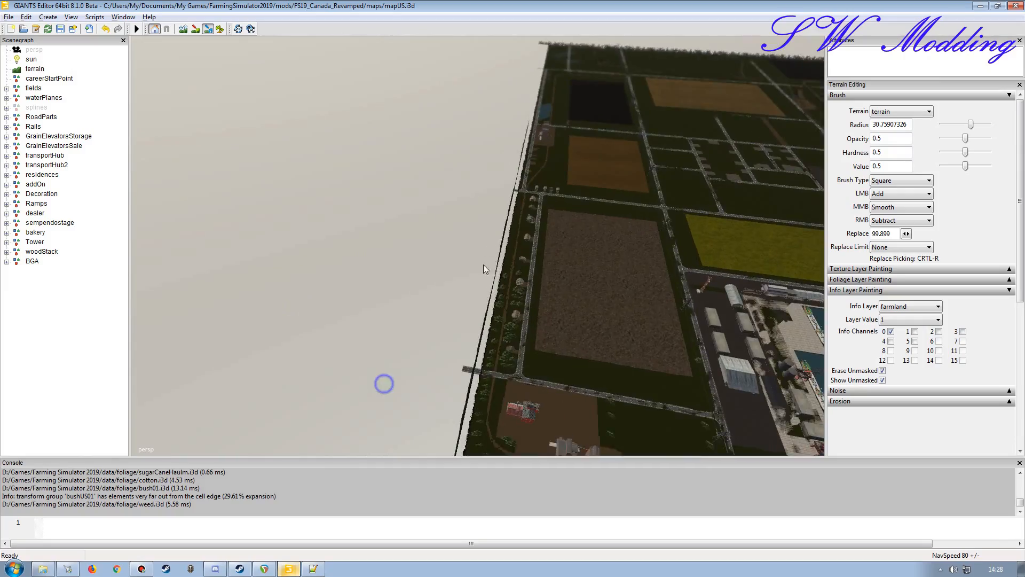
scroll(504, 270, up, 3)
mouse_move(504, 270)
alt+mouse_down()
mouse_move(467, 259)
mouse_move(430, 296)
alt+mouse_up()
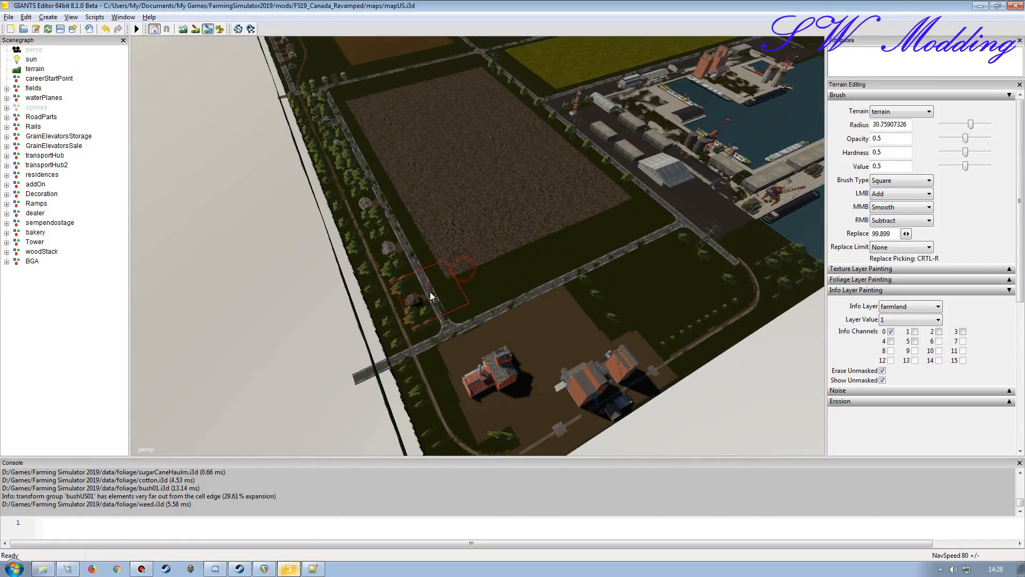
mouse_move(367, 287)
mouse_down()
mouse_move(407, 332)
mouse_move(406, 305)
mouse_up()
mouse_move(427, 268)
mouse_down()
mouse_move(422, 288)
mouse_move(438, 305)
mouse_move(649, 214)
mouse_move(368, 245)
mouse_move(564, 224)
mouse_move(609, 190)
mouse_move(625, 192)
mouse_move(315, 205)
mouse_move(433, 223)
mouse_move(320, 142)
mouse_up()
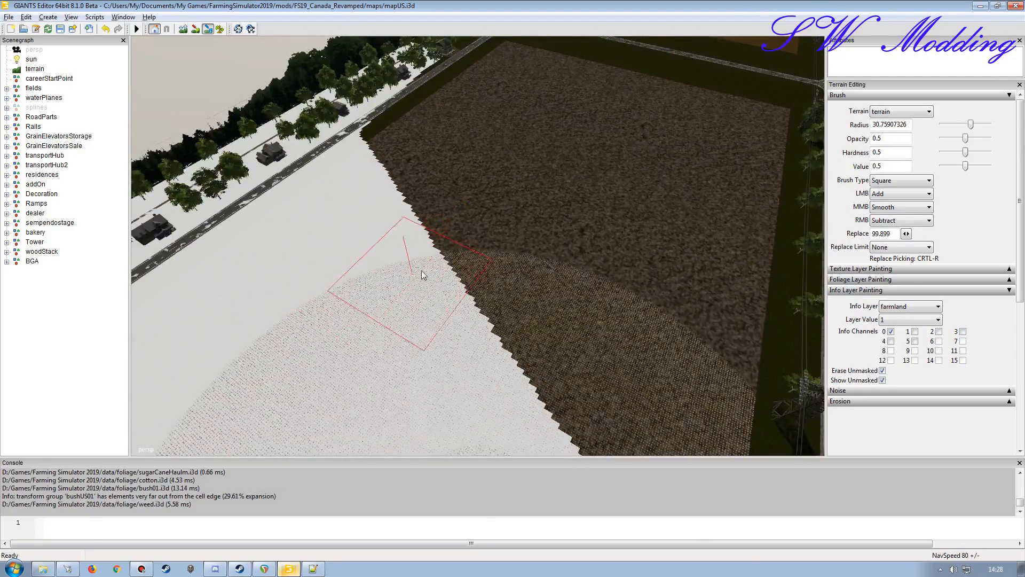
scroll(395, 304, up, 3)
mouse_move(509, 354)
mouse_down()
mouse_move(583, 153)
mouse_move(584, 131)
mouse_move(550, 120)
mouse_move(400, 105)
mouse_move(393, 182)
mouse_move(441, 123)
mouse_move(483, 138)
mouse_move(480, 125)
mouse_move(549, 136)
mouse_move(531, 217)
mouse_move(455, 277)
mouse_move(505, 144)
mouse_move(528, 169)
mouse_move(442, 287)
mouse_move(305, 300)
mouse_up()
alt+right_drag(305, 299, 312, 332)
mouse_move(312, 332)
alt+mouse_down()
mouse_move(352, 265)
mouse_move(492, 185)
mouse_move(427, 251)
mouse_move(453, 258)
alt+mouse_up()
alt+right_drag(453, 258, 462, 272)
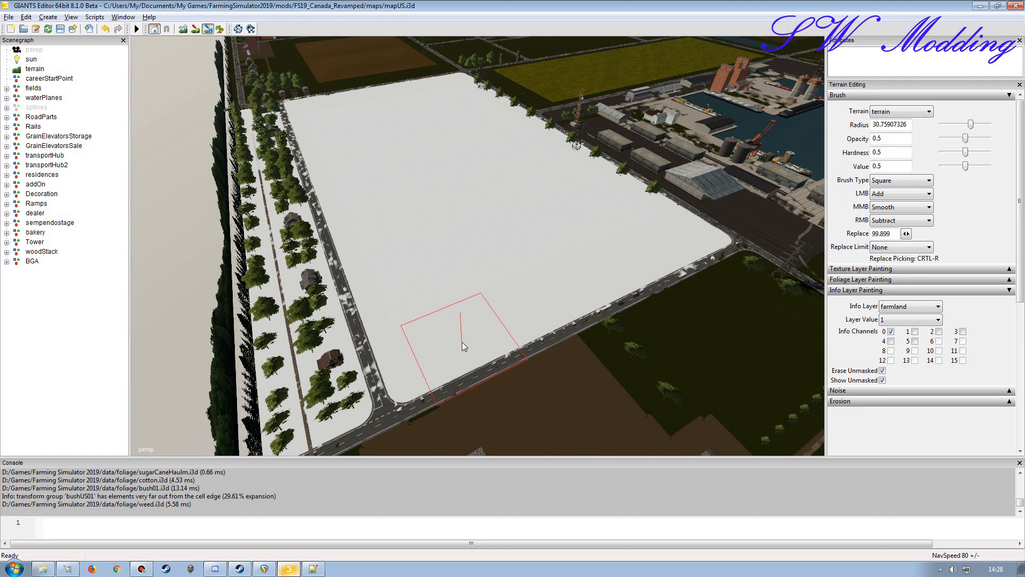
Turn off the visibility of the RoadParts group and deselect it.
click(49, 120)
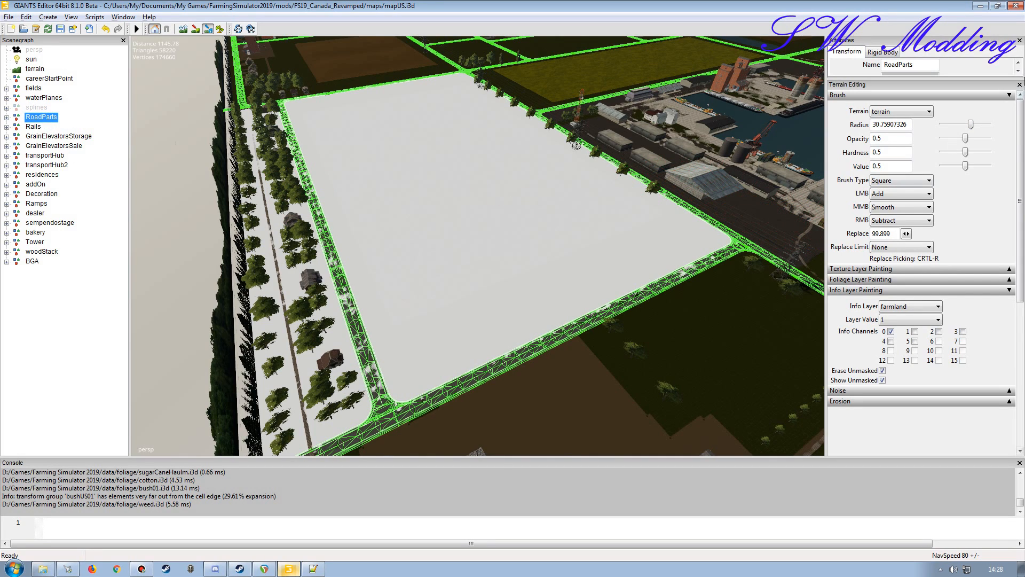
drag(1000, 78, 988, 299)
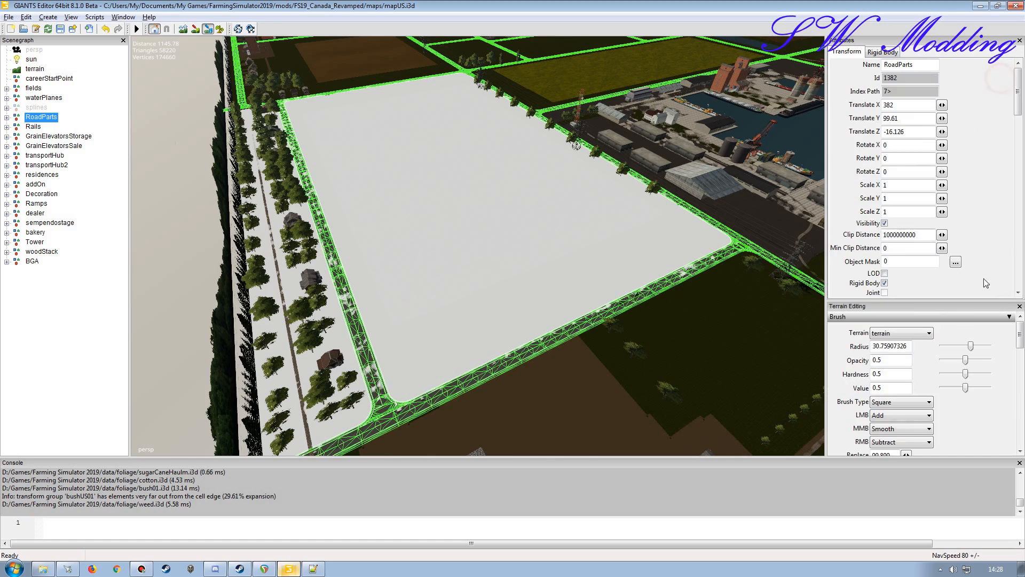
click(885, 223)
drag(954, 301, 953, 183)
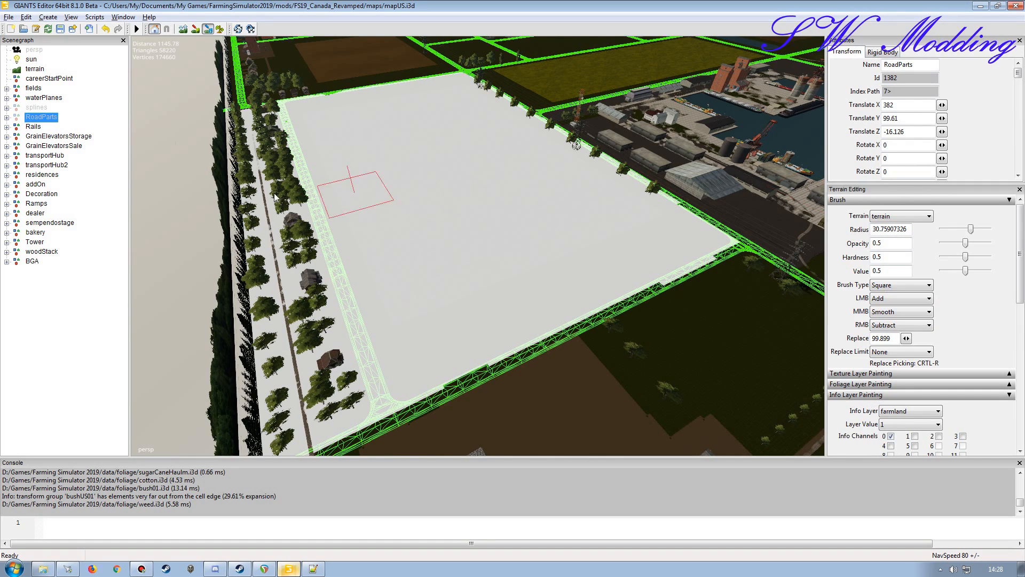
click(47, 296)
Straighten the farmland 1 border along the farmyard side and around the corner by the harbour.
alt+drag(607, 302, 503, 329)
mouse_move(513, 204)
alt+mouse_down()
mouse_move(597, 219)
mouse_move(480, 211)
alt+mouse_up()
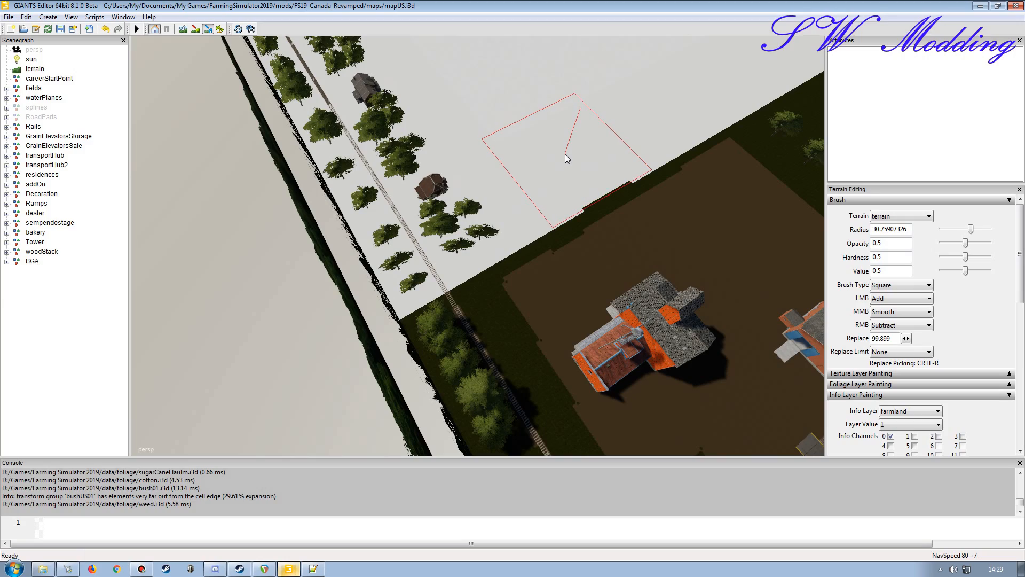
mouse_move(531, 195)
alt+mouse_down()
mouse_move(575, 204)
mouse_move(572, 162)
mouse_move(584, 181)
mouse_move(546, 285)
alt+mouse_up()
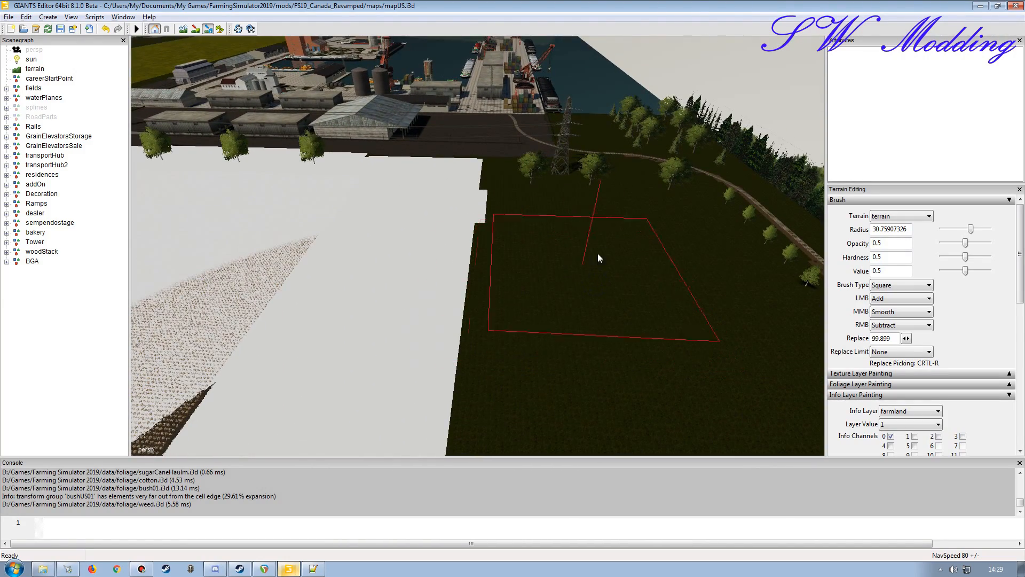
alt+drag(545, 224, 498, 208)
alt+right_drag(498, 207, 267, 213)
alt+drag(384, 236, 549, 202)
alt+right_drag(549, 203, 641, 116)
alt+drag(641, 116, 659, 231)
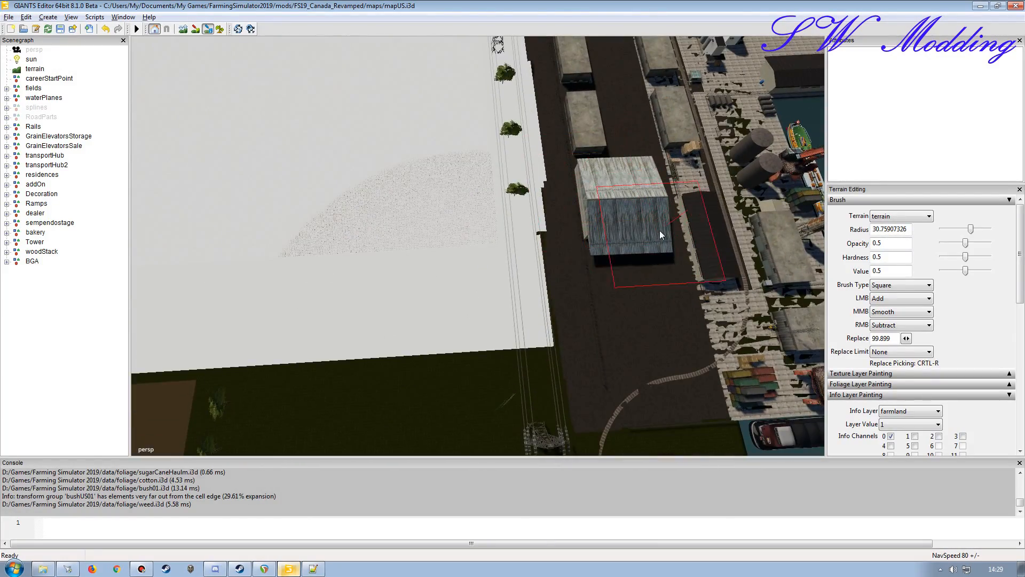
Trim the farmland 1 border into a straight line along the tree row facing the harbour warehouses.
mouse_move(628, 200)
alt+mouse_down()
mouse_move(636, 133)
mouse_move(607, 234)
alt+mouse_up()
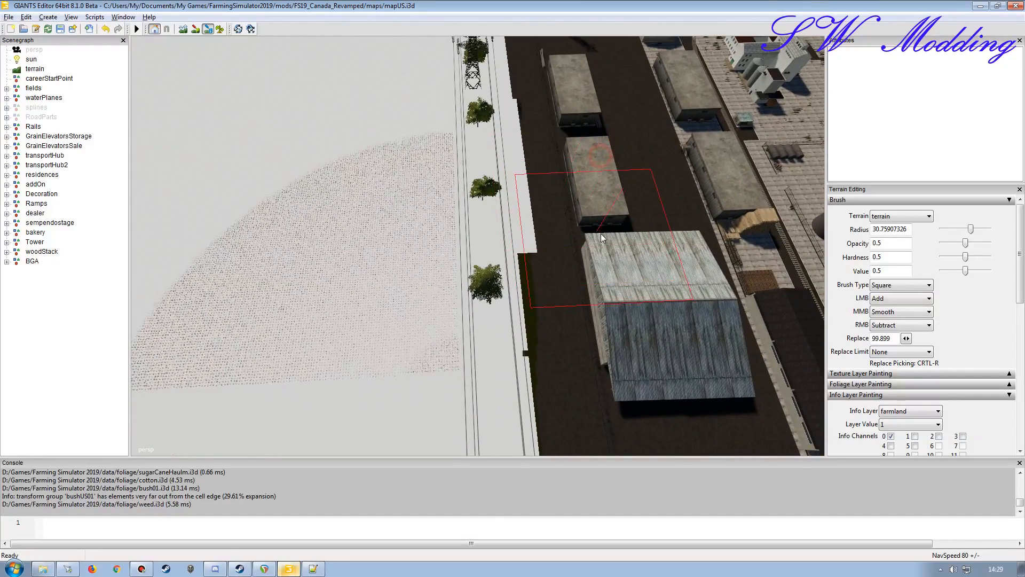
right_click(407, 347)
click(408, 347)
click(349, 283)
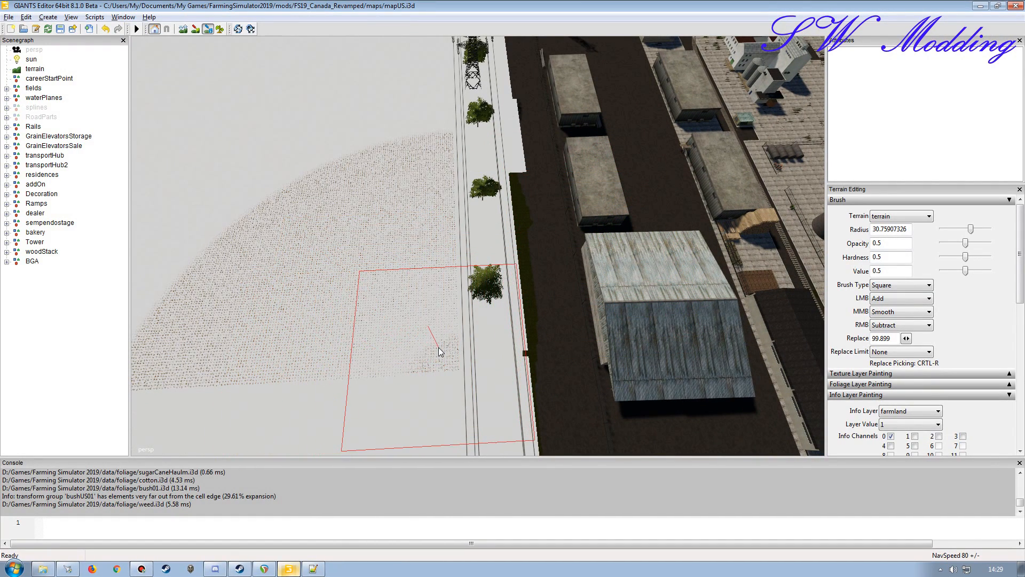
alt+drag(441, 265, 447, 203)
scroll(447, 203, down, 5)
mouse_move(362, 206)
alt+mouse_down()
mouse_move(407, 218)
mouse_move(460, 199)
alt+mouse_up()
scroll(460, 199, up, 3)
mouse_move(596, 353)
right_down()
mouse_move(555, 349)
mouse_move(605, 298)
mouse_move(533, 277)
right_up()
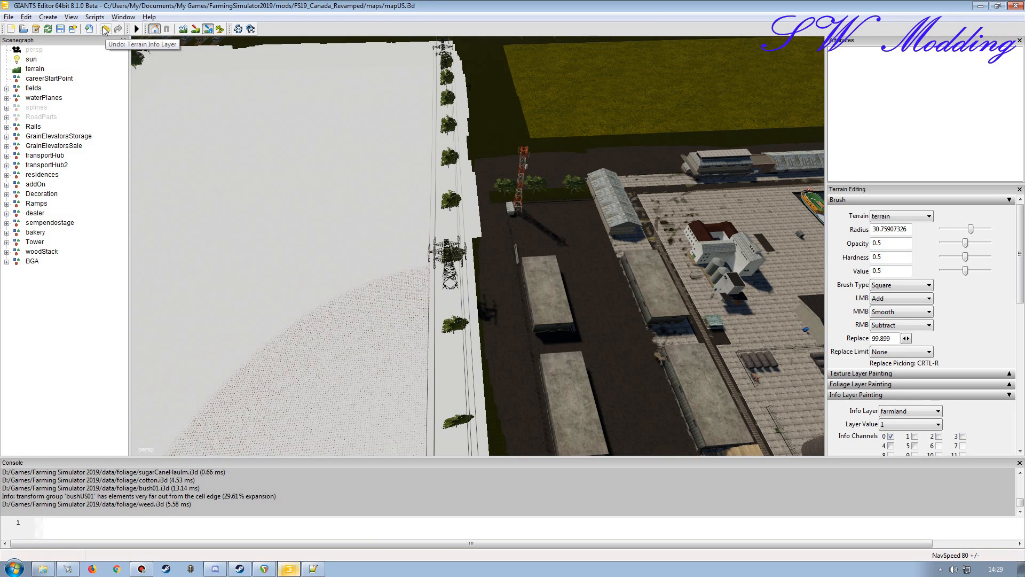
Continue straightening the power-line border past the crane and alongside the yellow field up to the far corner.
mouse_move(470, 297)
alt+mouse_down()
mouse_move(487, 149)
mouse_move(652, 246)
alt+mouse_up()
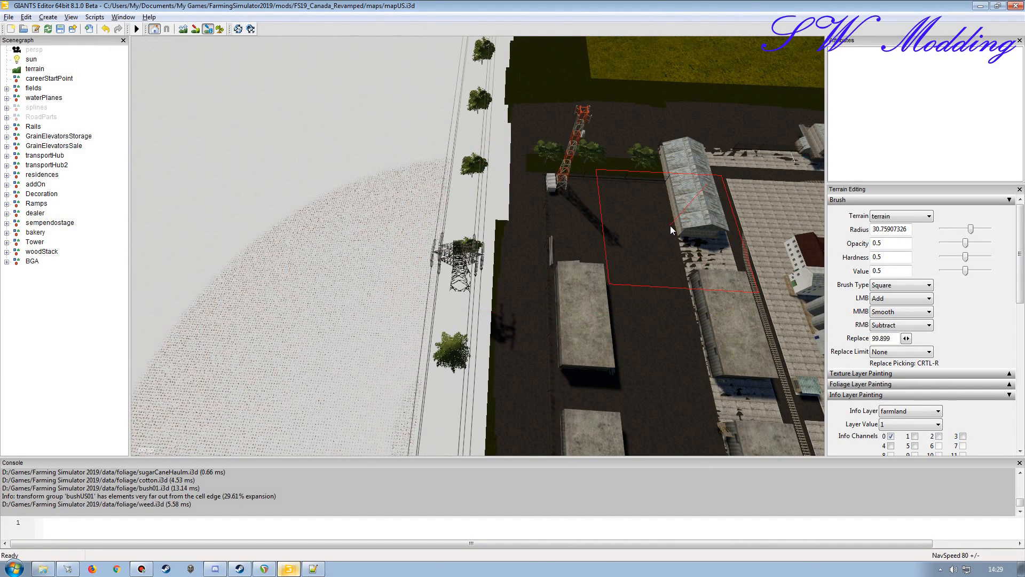
mouse_move(565, 198)
alt+mouse_down()
mouse_move(550, 185)
mouse_move(559, 137)
mouse_move(629, 302)
alt+mouse_up()
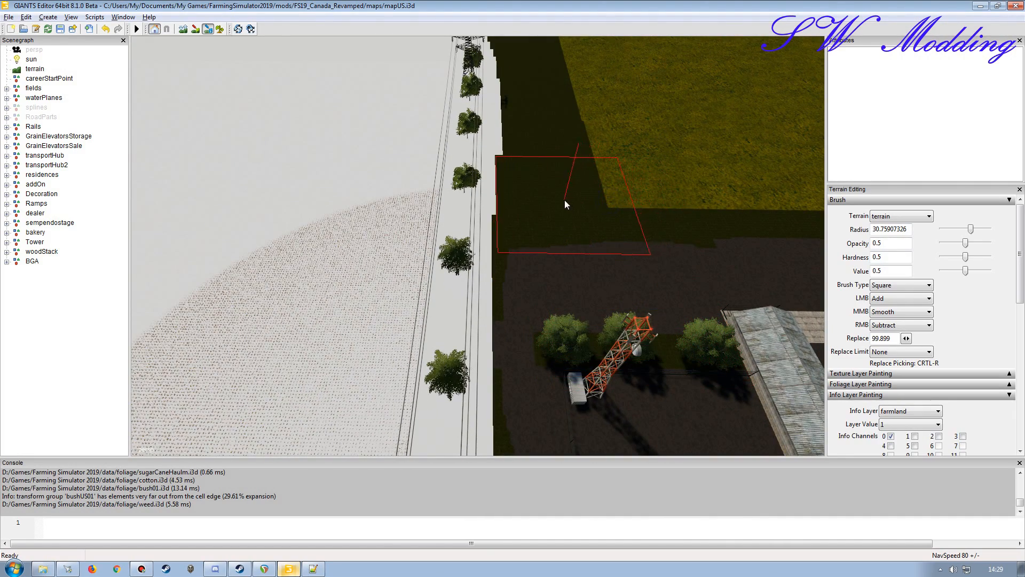
mouse_move(563, 200)
alt+mouse_down()
mouse_move(550, 350)
mouse_move(623, 264)
alt+mouse_up()
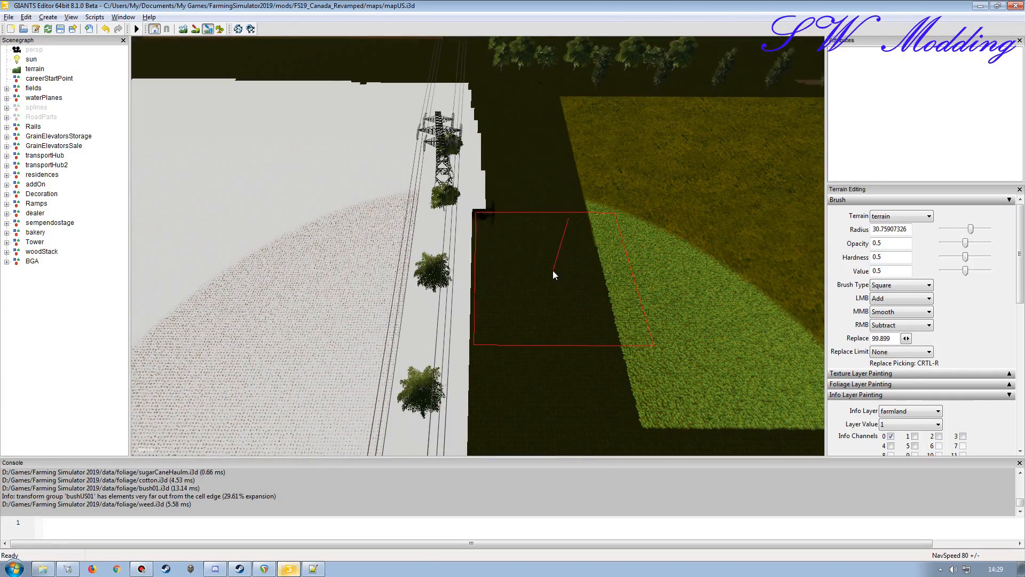
mouse_move(546, 207)
alt+mouse_down()
mouse_move(531, 284)
mouse_move(499, 317)
mouse_move(565, 371)
mouse_move(423, 381)
mouse_move(496, 418)
mouse_move(513, 372)
alt+mouse_up()
right_drag(515, 390, 514, 377)
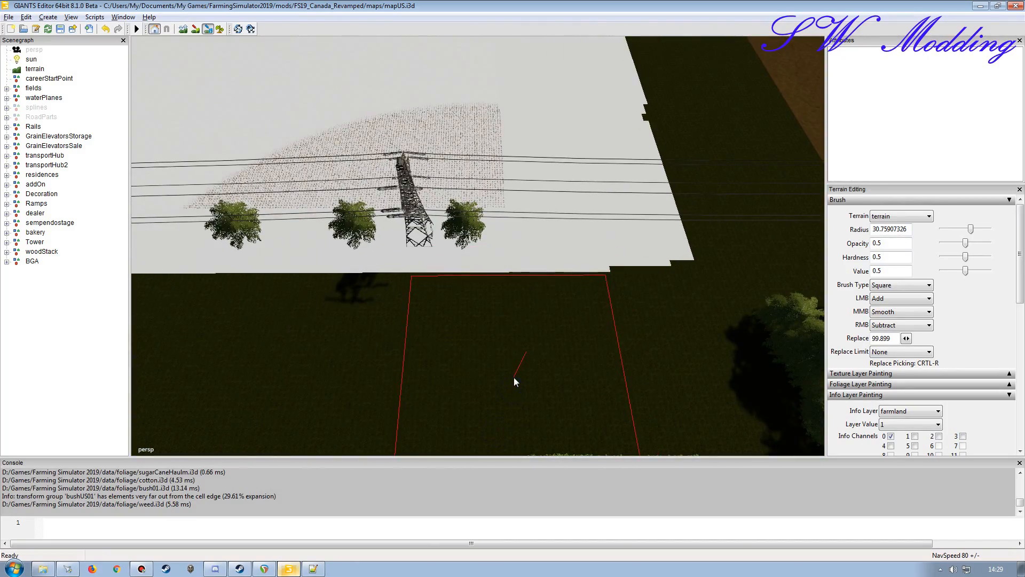
Square off the farmland 1 corner under the power lines by painting and erasing its notches.
alt+drag(513, 377, 600, 312)
right_drag(600, 311, 647, 245)
alt+drag(648, 244, 532, 367)
alt+right_drag(532, 367, 463, 337)
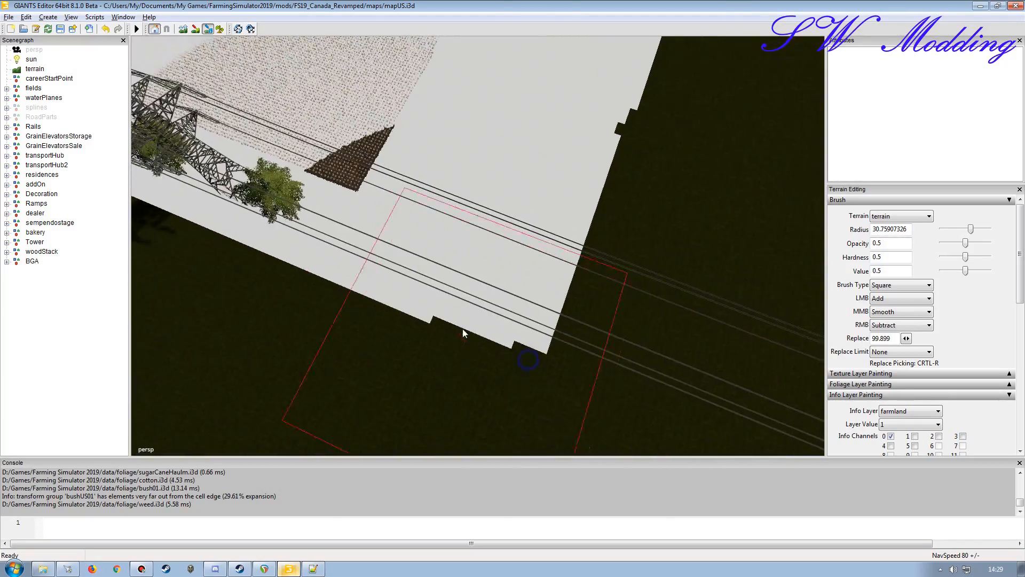
mouse_move(446, 175)
mouse_down()
mouse_move(443, 200)
mouse_move(488, 210)
mouse_move(474, 157)
mouse_up()
alt+right_drag(474, 157, 392, 224)
alt+drag(452, 228, 515, 110)
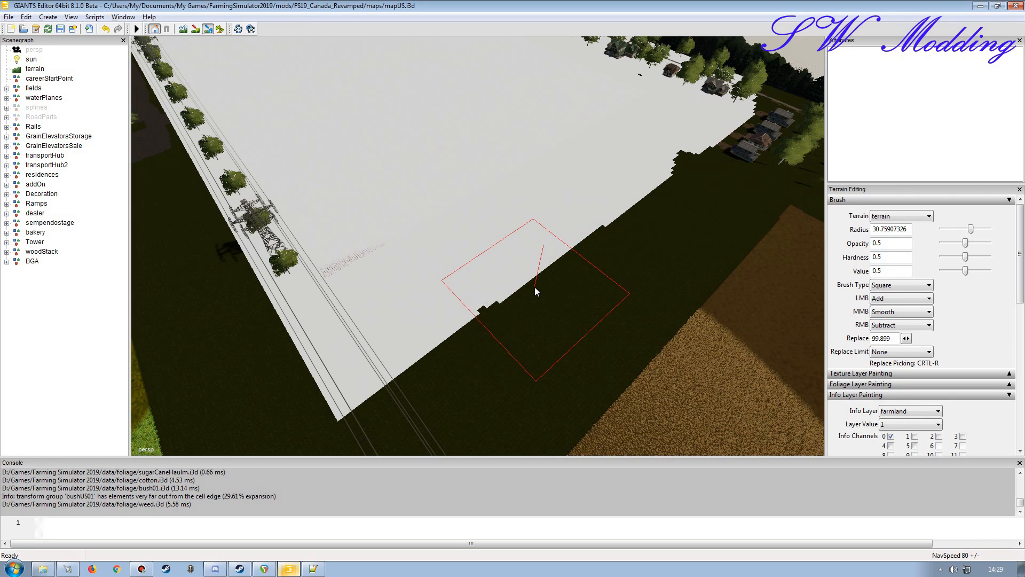
Paint over the notched border facing the neighbouring brown field and erase the overhang back to a straight edge.
click(437, 233)
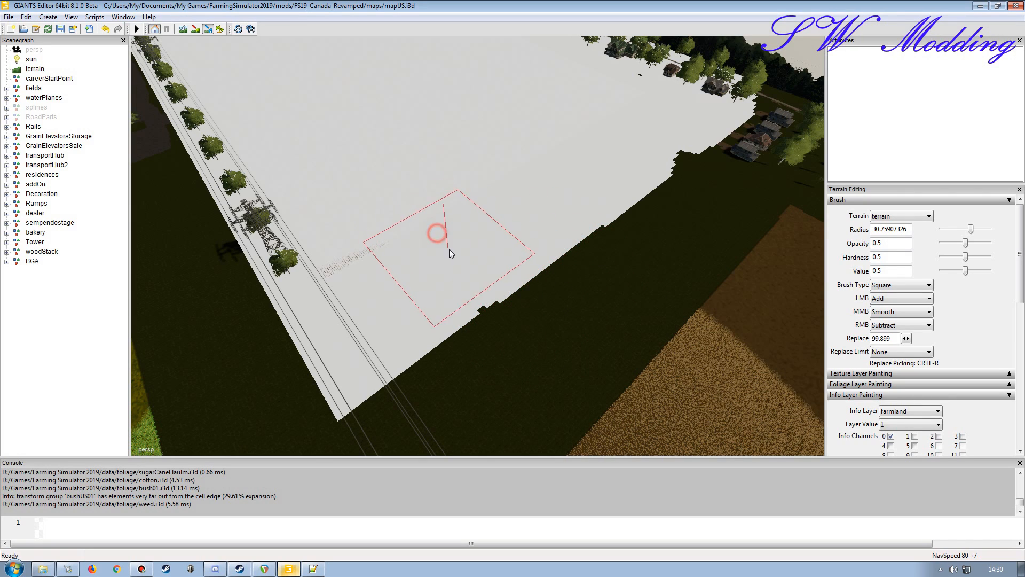
click(431, 275)
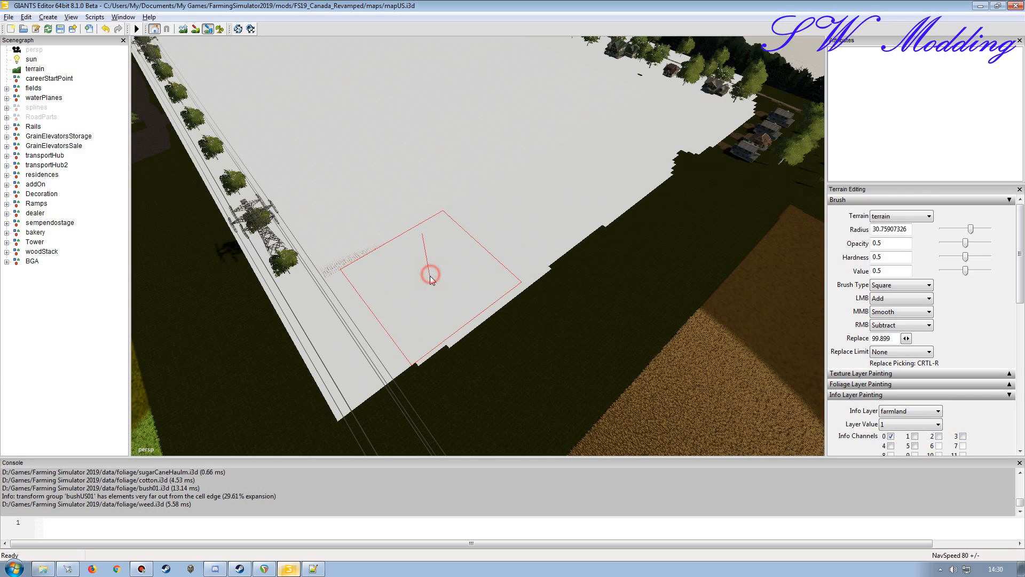
click(572, 334)
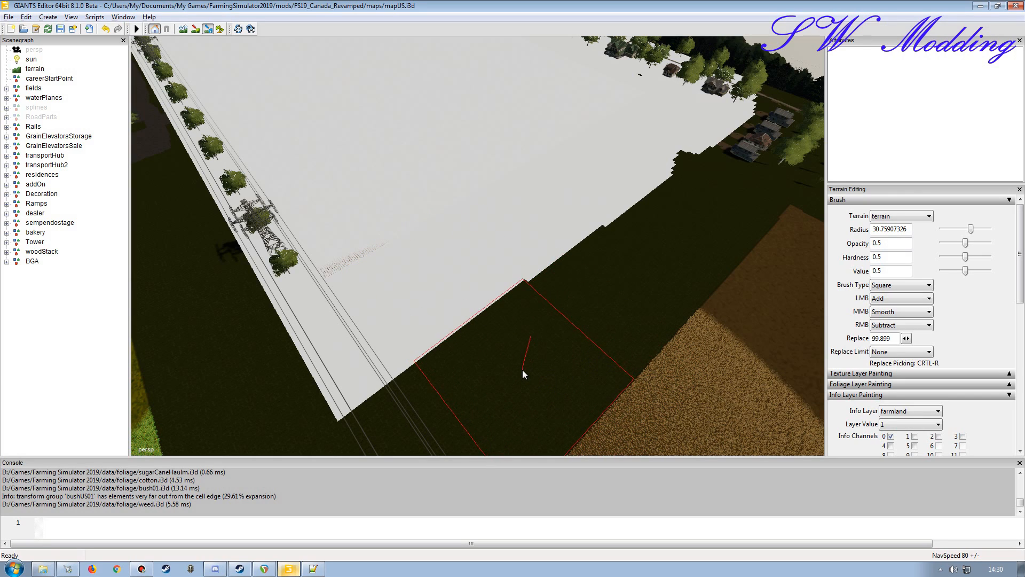
click(597, 347)
click(584, 285)
Extend the straight border along the neighbouring brown field towards the row of four houses.
mouse_move(524, 212)
mouse_down()
mouse_move(543, 187)
mouse_move(418, 197)
mouse_move(430, 146)
mouse_up()
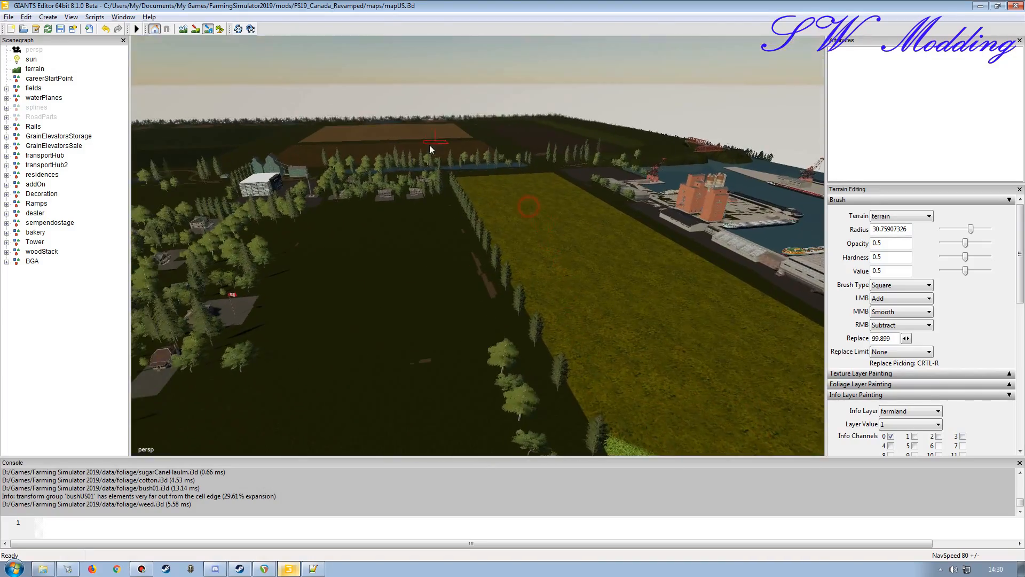
alt+drag(461, 211, 537, 282)
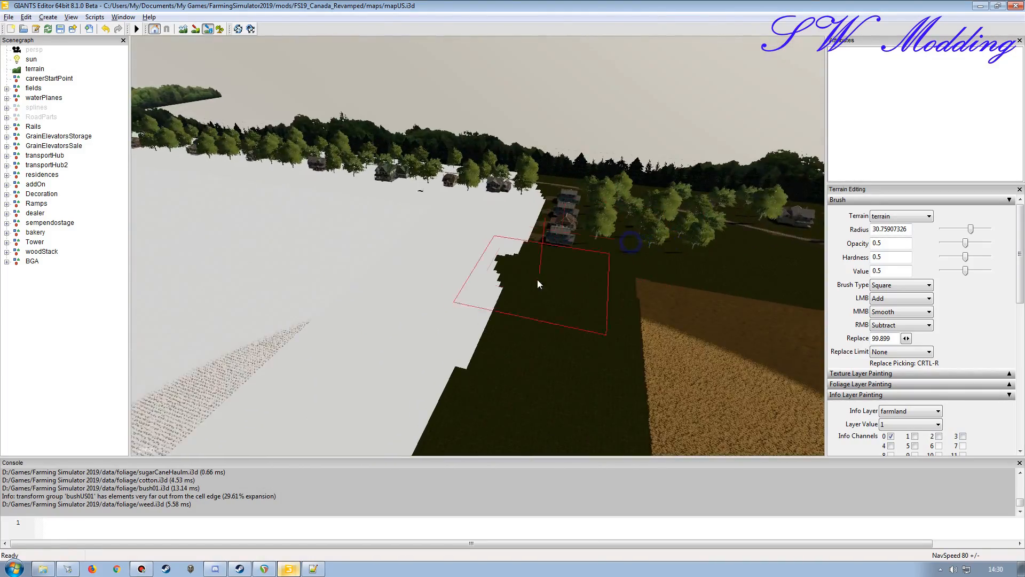
alt+right_drag(586, 285, 620, 175)
mouse_move(620, 170)
alt+mouse_down()
mouse_move(502, 254)
mouse_move(389, 168)
mouse_move(399, 94)
mouse_move(431, 270)
mouse_move(530, 292)
alt+mouse_up()
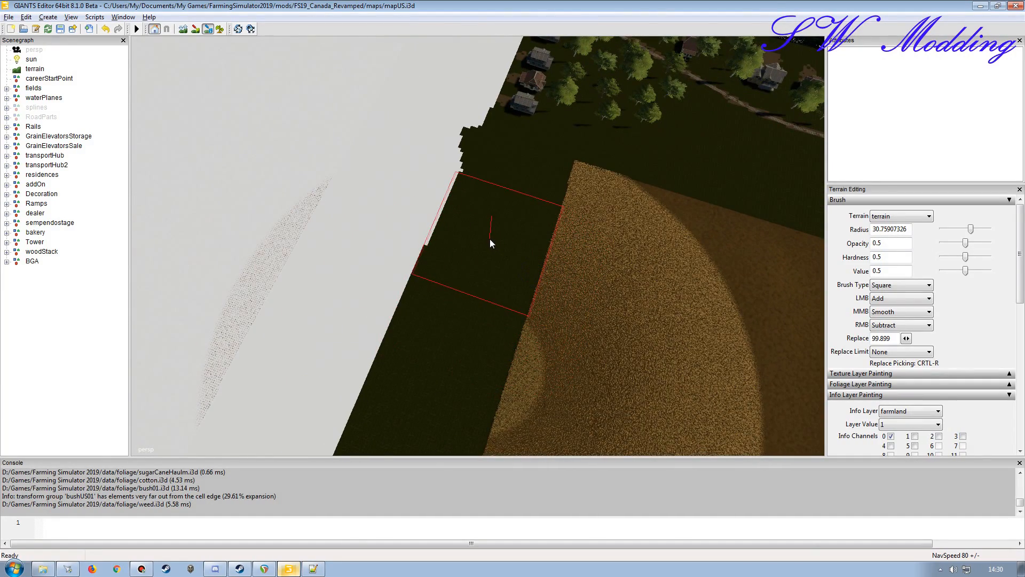
mouse_move(514, 171)
alt+mouse_down()
mouse_move(501, 219)
mouse_move(498, 169)
mouse_move(413, 187)
mouse_move(438, 255)
alt+mouse_up()
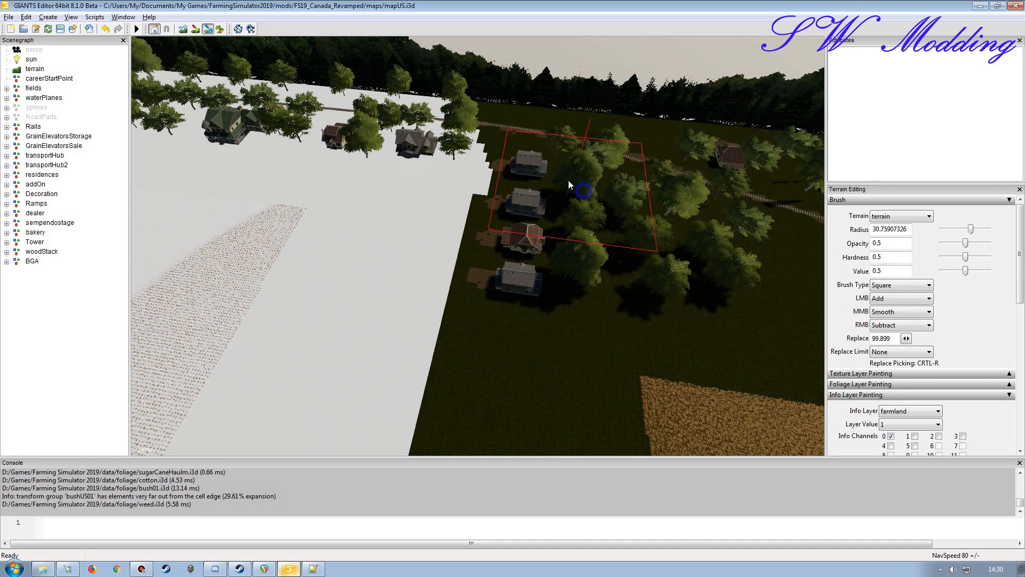
Straighten the border beside the four houses out to the map edge and paint along the tree-lined strip by the railway.
alt+drag(568, 214, 462, 229)
alt+right_drag(463, 229, 336, 236)
alt+drag(352, 245, 504, 271)
alt+right_drag(504, 271, 606, 151)
alt+drag(607, 151, 518, 186)
alt+right_drag(518, 186, 383, 265)
mouse_move(462, 231)
mouse_down()
mouse_move(483, 289)
mouse_move(498, 294)
mouse_up()
alt+drag(515, 243, 503, 252)
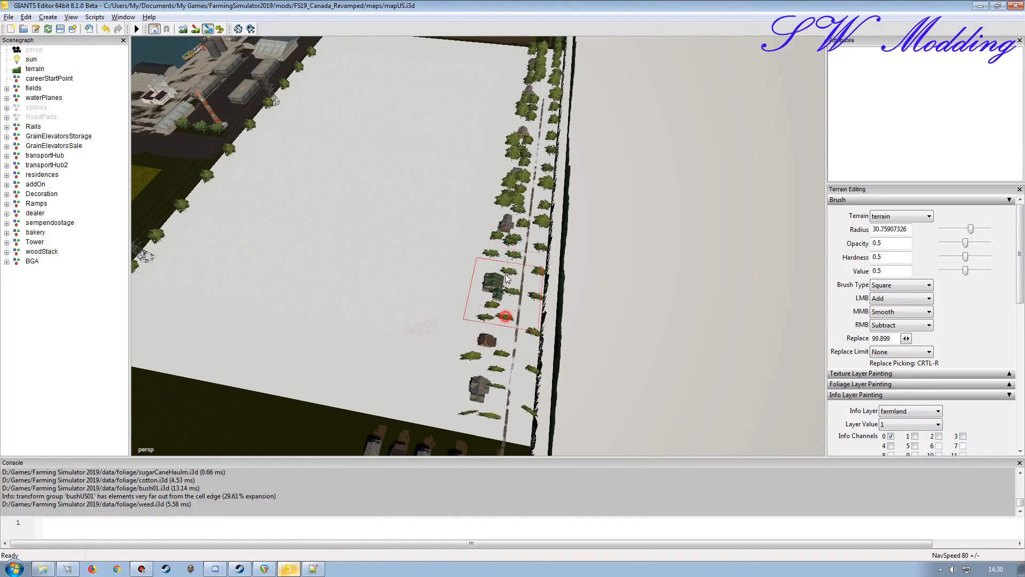
alt+drag(482, 215, 502, 189)
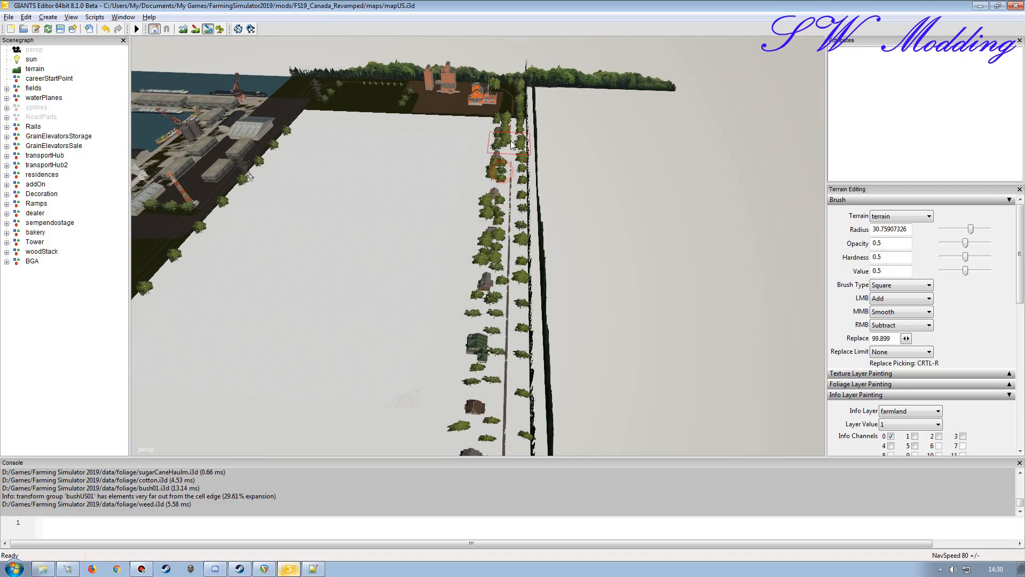
mouse_move(448, 227)
alt+mouse_down()
mouse_move(438, 235)
mouse_move(510, 247)
mouse_move(451, 236)
mouse_move(472, 279)
mouse_move(432, 210)
mouse_move(463, 274)
mouse_move(379, 239)
mouse_move(420, 284)
mouse_move(500, 286)
alt+mouse_up()
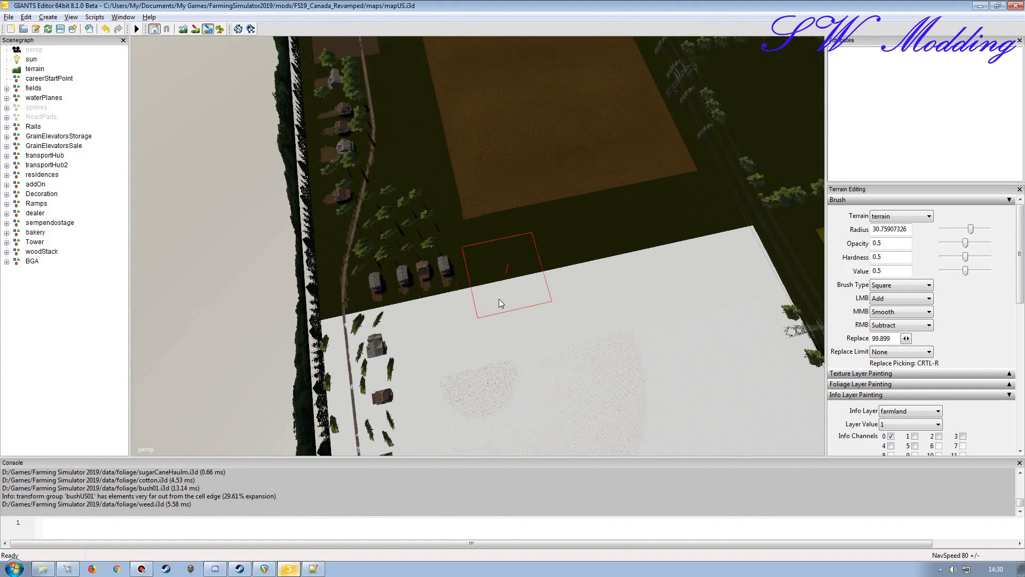
Select farmland layer value 2 using only info channel 1 and check the painted farmland 1 area in the unmasked overlay.
mouse_move(1022, 285)
mouse_down()
mouse_move(1022, 362)
mouse_move(1022, 350)
mouse_up()
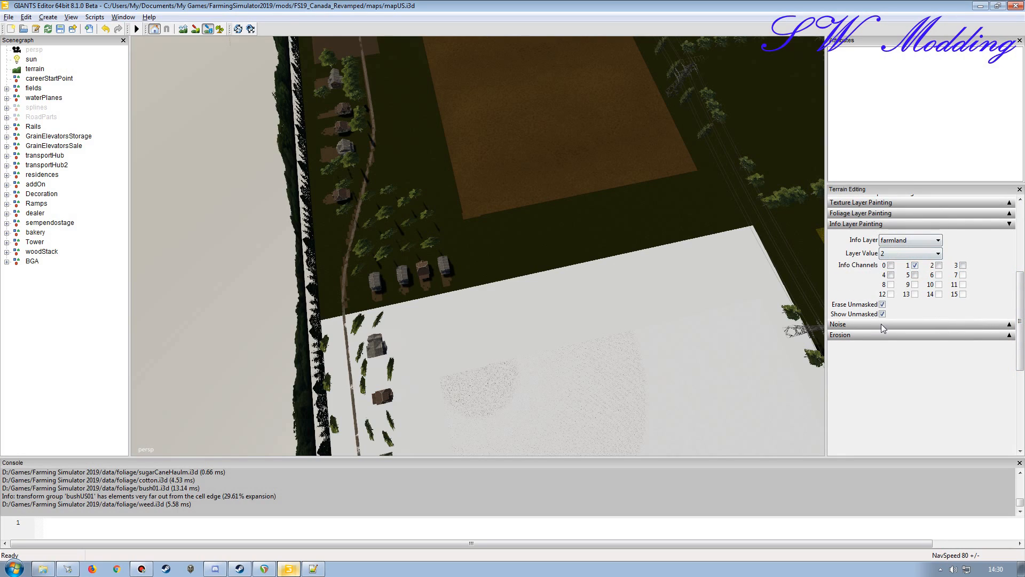
mouse_move(463, 316)
alt+mouse_down()
mouse_move(556, 271)
mouse_move(460, 290)
mouse_move(475, 270)
alt+mouse_up()
alt+drag(569, 229, 557, 241)
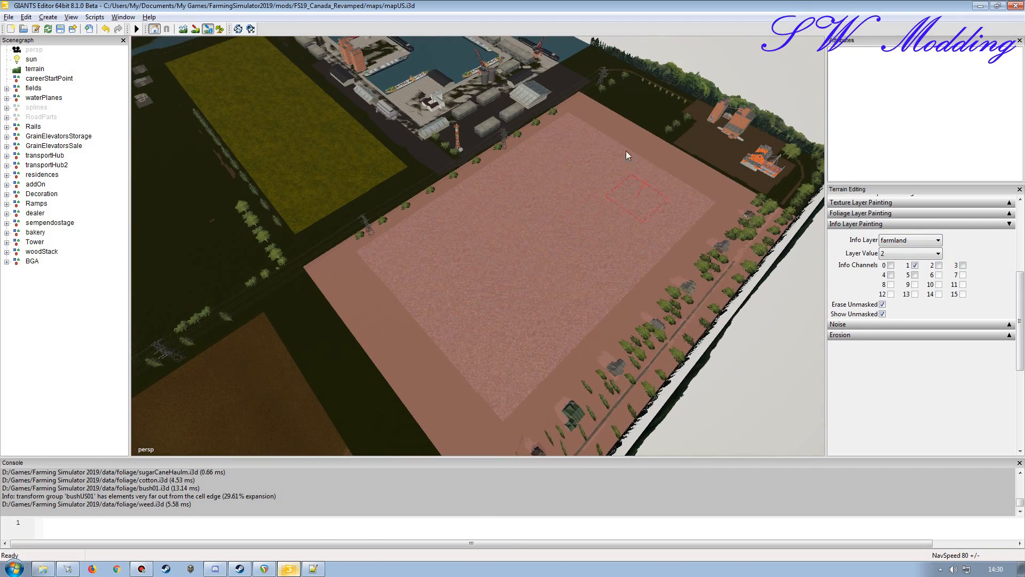
mouse_move(604, 245)
alt+mouse_down()
mouse_move(581, 258)
mouse_move(585, 271)
mouse_move(416, 271)
alt+mouse_up()
mouse_move(548, 274)
alt+mouse_down()
mouse_move(416, 293)
mouse_move(577, 168)
mouse_move(558, 188)
mouse_move(584, 170)
mouse_move(576, 269)
mouse_move(675, 213)
mouse_move(575, 236)
alt+mouse_up()
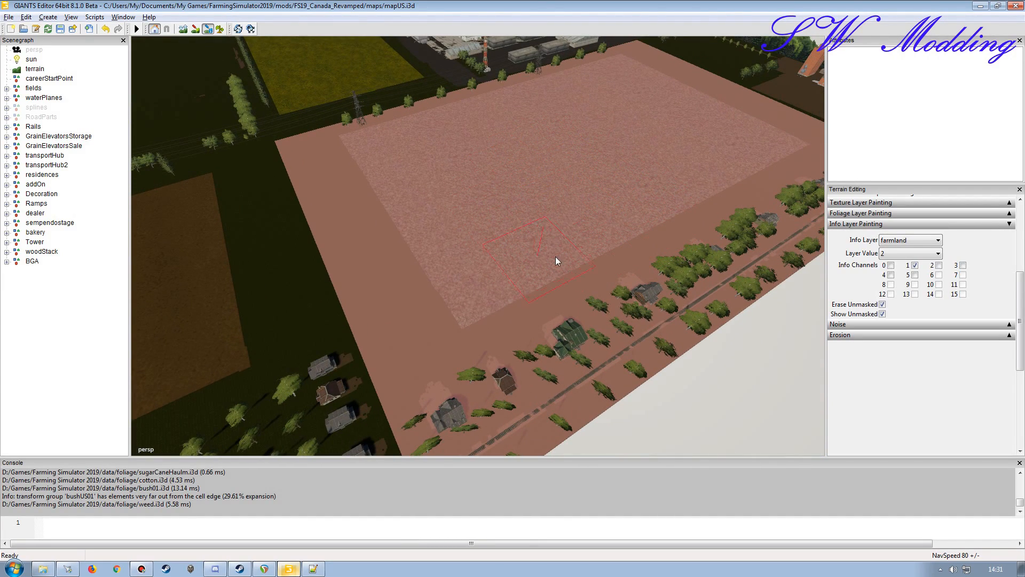
alt+drag(533, 254, 525, 259)
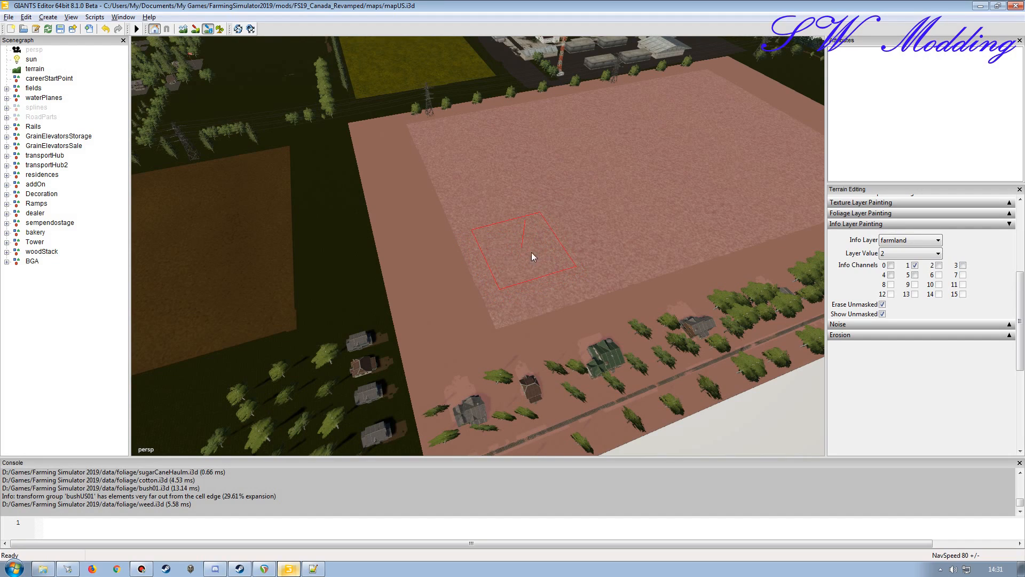
alt+drag(618, 263, 587, 289)
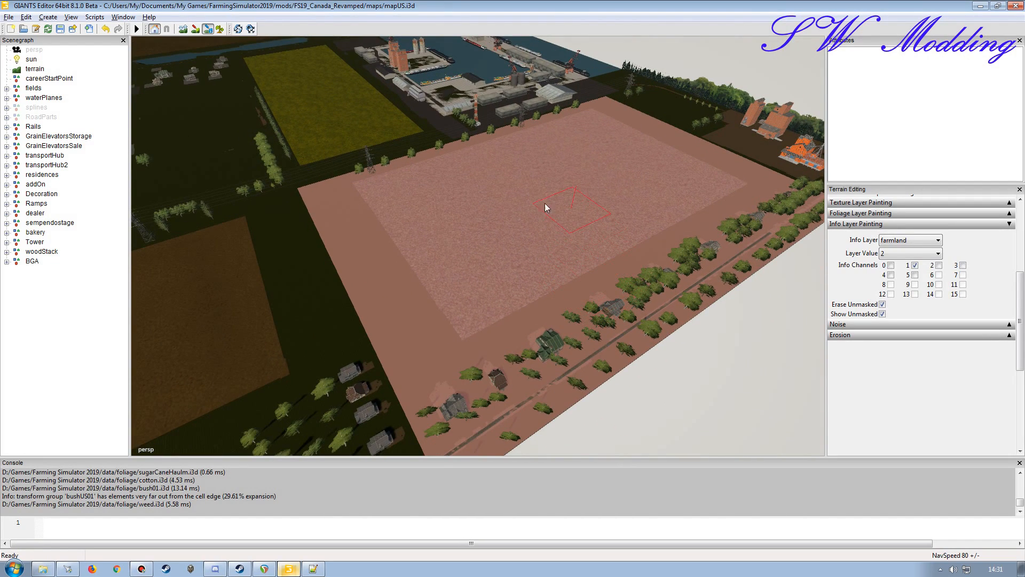
Paint farmland 2 from the map edge over the railway and the lower houses, flush against farmland 1's border.
alt+drag(425, 306, 501, 312)
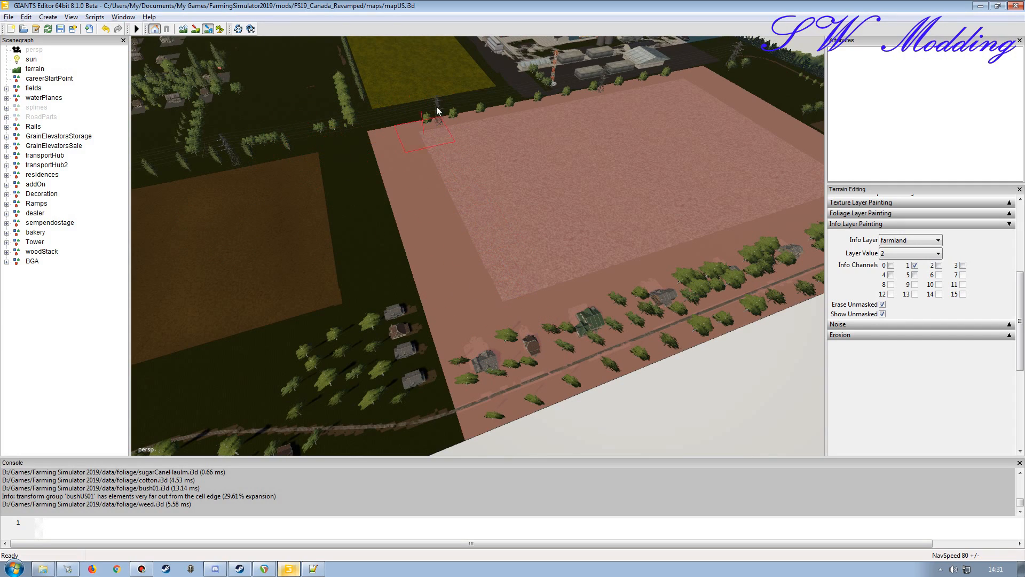
mouse_move(550, 248)
alt+mouse_down()
mouse_move(532, 273)
mouse_move(450, 191)
mouse_move(500, 186)
mouse_move(464, 252)
mouse_move(534, 181)
mouse_move(437, 183)
mouse_move(482, 155)
mouse_move(441, 214)
mouse_move(418, 290)
mouse_move(474, 288)
alt+mouse_up()
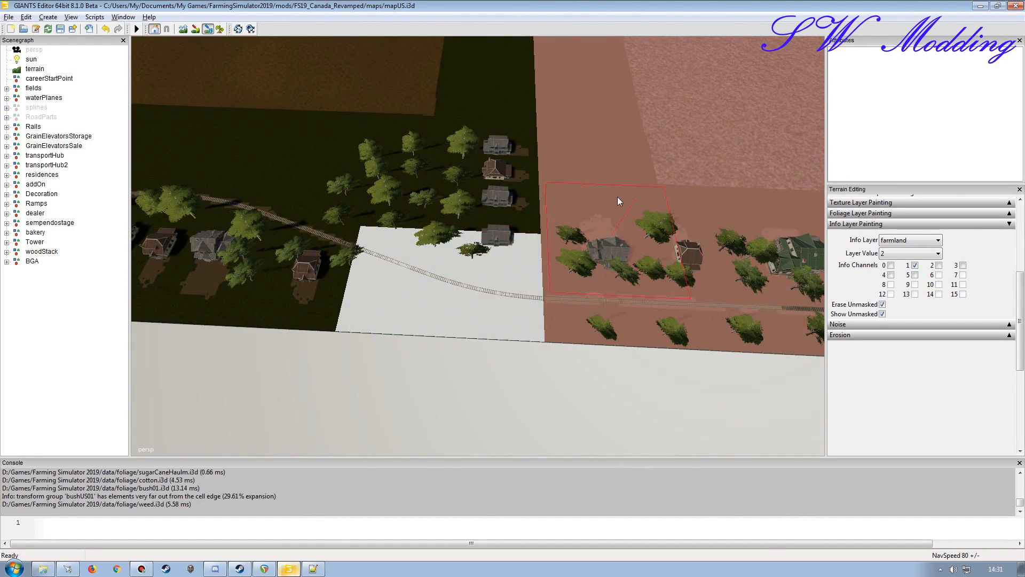
mouse_move(407, 215)
mouse_down()
mouse_move(478, 203)
mouse_move(568, 155)
mouse_move(415, 272)
mouse_up()
scroll(480, 208, up, 3)
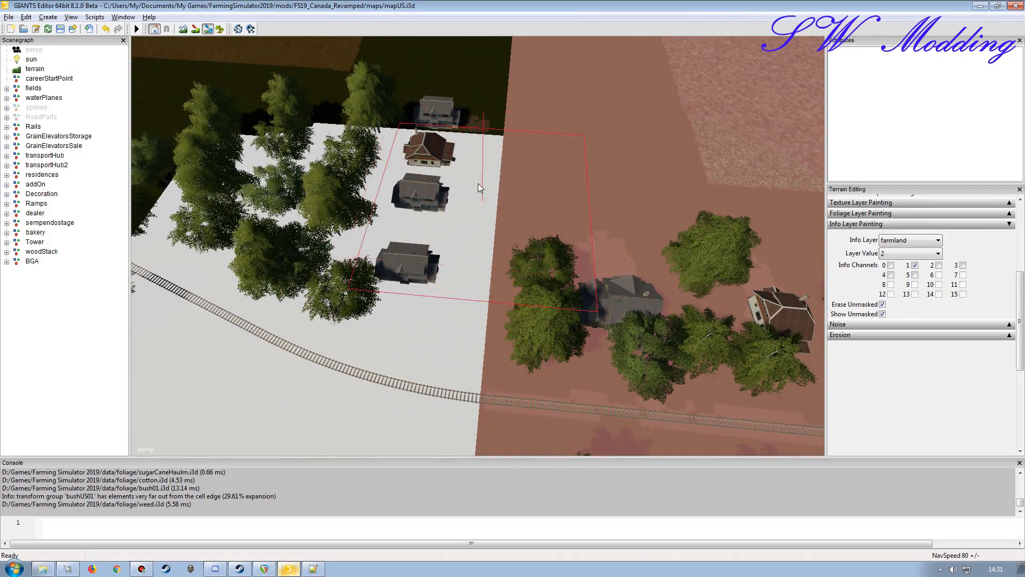
Extend the farmland 2 paint past the four houses and their trees onto the adjoining corner of the brown field.
mouse_move(494, 274)
alt+mouse_down()
mouse_move(450, 283)
mouse_move(405, 154)
mouse_move(446, 271)
alt+mouse_up()
drag(335, 272, 420, 272)
drag(337, 168, 444, 169)
mouse_move(435, 230)
alt+right_down()
mouse_move(409, 245)
mouse_move(455, 213)
alt+right_up()
mouse_move(455, 213)
alt+mouse_down()
mouse_move(485, 95)
mouse_move(469, 165)
alt+mouse_up()
mouse_move(469, 165)
alt+right_down()
mouse_move(421, 219)
mouse_move(432, 205)
alt+right_up()
alt+drag(432, 205, 403, 206)
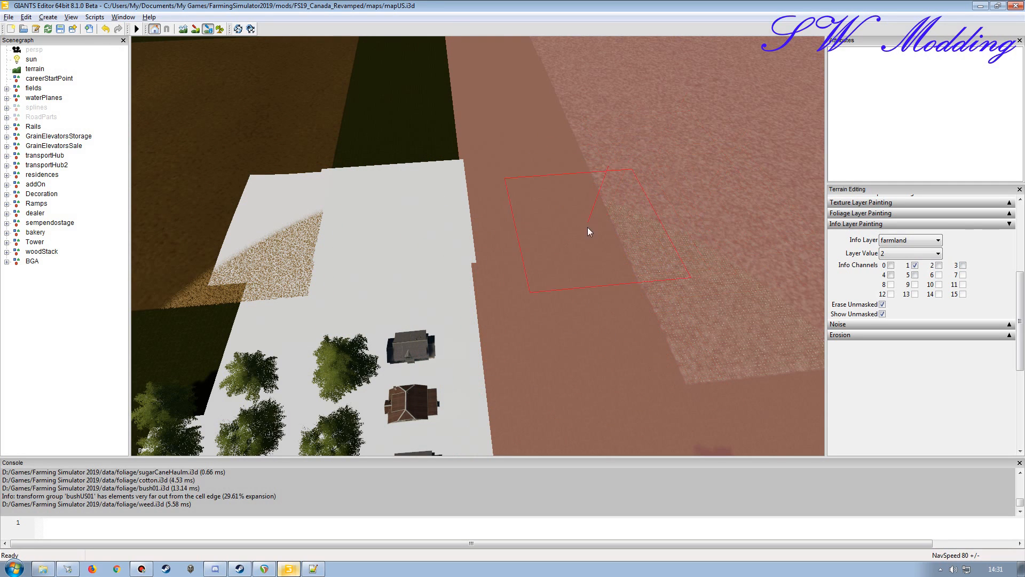
Compare the painted farmlands in the info channel 0 overlay and return to using only channel 1.
alt+right_drag(588, 227, 548, 243)
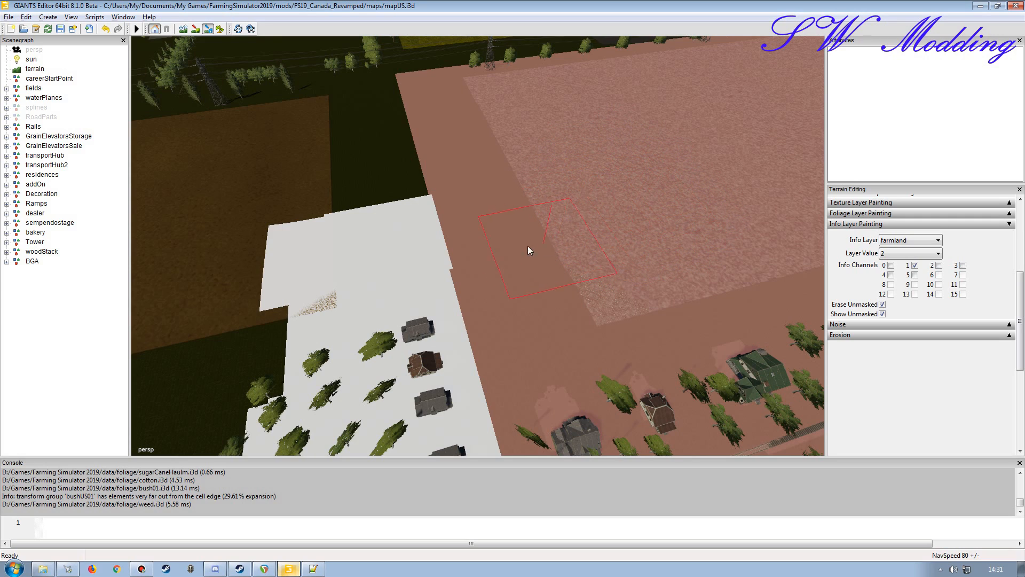
right_click(614, 190)
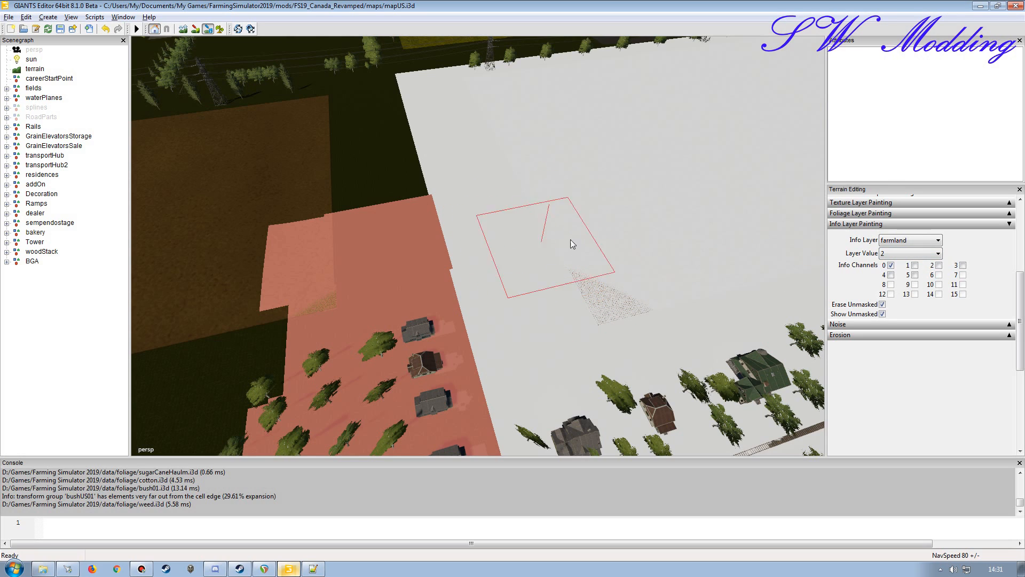
mouse_move(507, 227)
mouse_down()
mouse_move(492, 229)
mouse_move(494, 184)
mouse_move(479, 253)
mouse_move(433, 219)
mouse_move(434, 187)
mouse_up()
key(1)
Fill the grass strip between farmland 1's border and the brown field with farmland 2.
alt+right_drag(431, 223, 436, 192)
alt+drag(467, 210, 464, 263)
drag(387, 249, 495, 250)
mouse_move(477, 312)
alt+mouse_down()
mouse_move(493, 246)
mouse_move(526, 288)
mouse_move(463, 306)
mouse_move(496, 242)
alt+mouse_up()
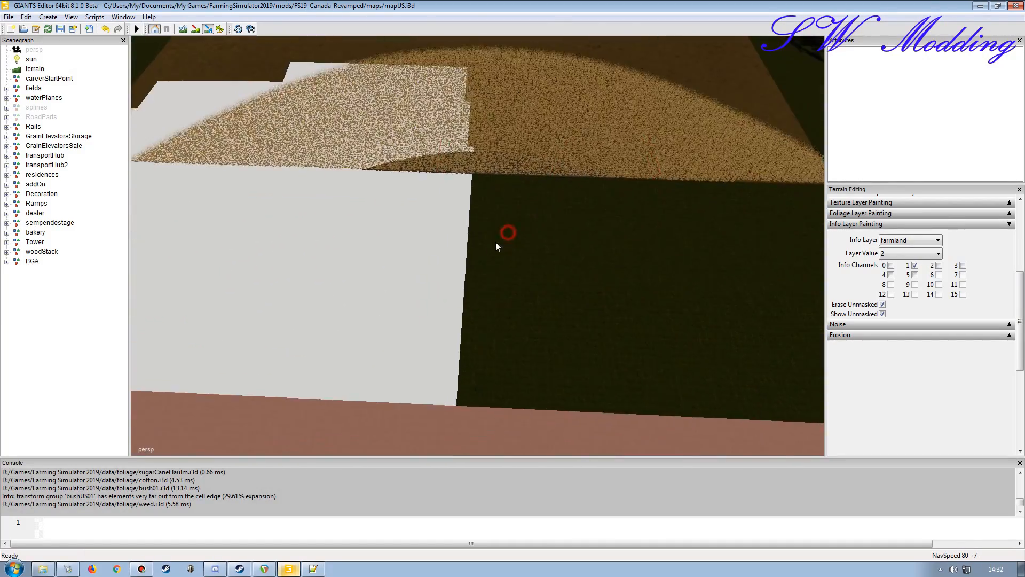
alt+right_drag(492, 224, 490, 245)
drag(510, 200, 509, 281)
mouse_move(588, 233)
mouse_down()
mouse_move(597, 283)
mouse_move(450, 274)
mouse_up()
mouse_move(484, 241)
alt+mouse_down()
mouse_move(444, 235)
mouse_move(371, 266)
alt+mouse_up()
alt+right_drag(371, 265, 362, 284)
alt+drag(362, 284, 562, 255)
alt+right_drag(556, 320, 554, 296)
mouse_move(554, 296)
alt+mouse_down()
mouse_move(413, 225)
mouse_move(352, 299)
alt+mouse_up()
Paint farmland 2 over the field corner under the power lines as far as the roadside tree row.
mouse_move(453, 232)
mouse_down()
mouse_move(443, 291)
mouse_move(485, 301)
mouse_move(493, 220)
mouse_move(504, 217)
mouse_move(458, 221)
mouse_move(445, 247)
mouse_move(483, 227)
mouse_move(521, 242)
mouse_up()
scroll(534, 219, down, 5)
scroll(477, 217, up, 5)
scroll(497, 219, down, 4)
mouse_move(475, 200)
mouse_down()
mouse_move(503, 160)
mouse_move(506, 256)
mouse_up()
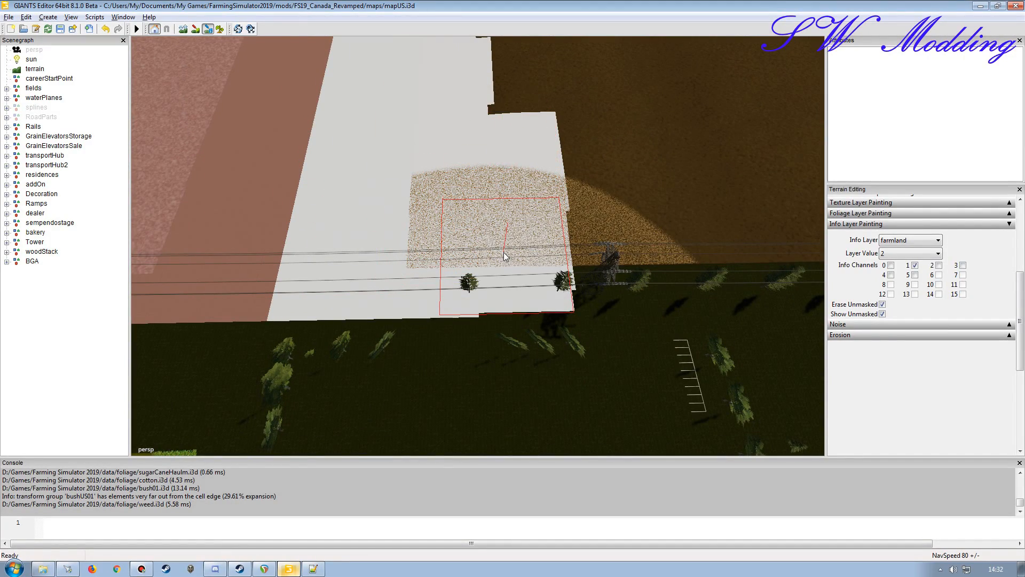
mouse_move(573, 202)
mouse_down()
mouse_move(583, 257)
mouse_move(540, 245)
mouse_up()
mouse_move(510, 302)
mouse_down()
mouse_move(466, 210)
mouse_move(467, 151)
mouse_move(534, 201)
mouse_move(579, 286)
mouse_move(567, 155)
mouse_move(556, 207)
mouse_move(498, 238)
mouse_up()
Extend farmland 2 across the brown field along the tree row towards the pylon near the crossroads.
alt+right_drag(606, 238, 637, 148)
alt+right_drag(545, 155, 462, 199)
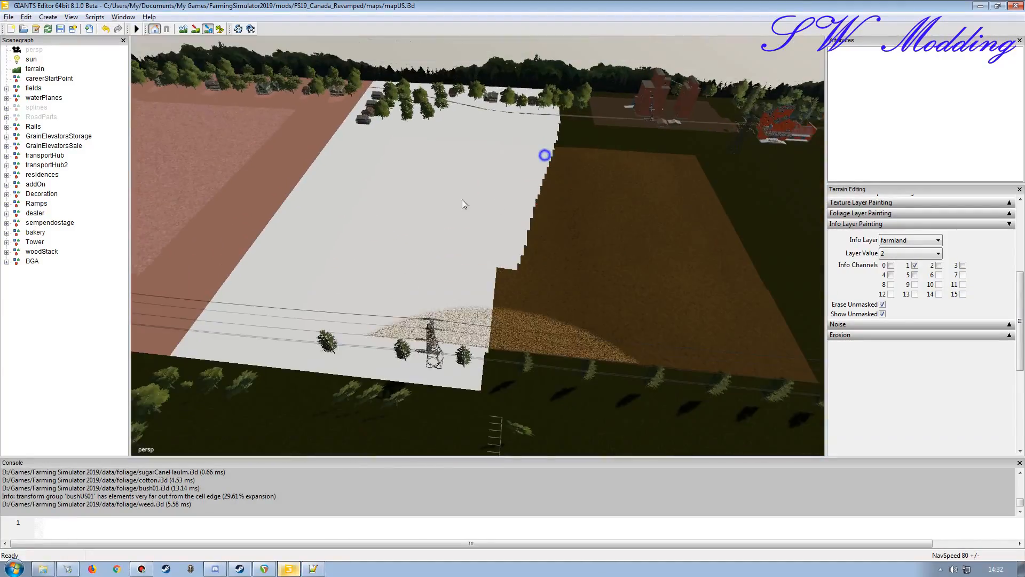
alt+drag(532, 219, 523, 313)
mouse_move(587, 228)
mouse_down()
mouse_move(588, 315)
mouse_move(641, 263)
mouse_move(650, 326)
mouse_move(769, 318)
mouse_up()
mouse_move(506, 303)
alt+mouse_down()
mouse_move(694, 274)
mouse_move(555, 306)
mouse_move(606, 329)
alt+mouse_up()
scroll(607, 320, up, 5)
mouse_move(635, 218)
alt+mouse_down()
mouse_move(454, 220)
mouse_move(588, 221)
mouse_move(543, 301)
mouse_move(544, 324)
mouse_move(437, 287)
mouse_move(598, 239)
mouse_move(514, 274)
mouse_move(477, 267)
mouse_move(470, 297)
alt+mouse_up()
scroll(543, 228, down, 4)
Highlight the RoadParts roads as a guide and extend the farmland 2 paint past the pylon to the crossroads.
click(36, 118)
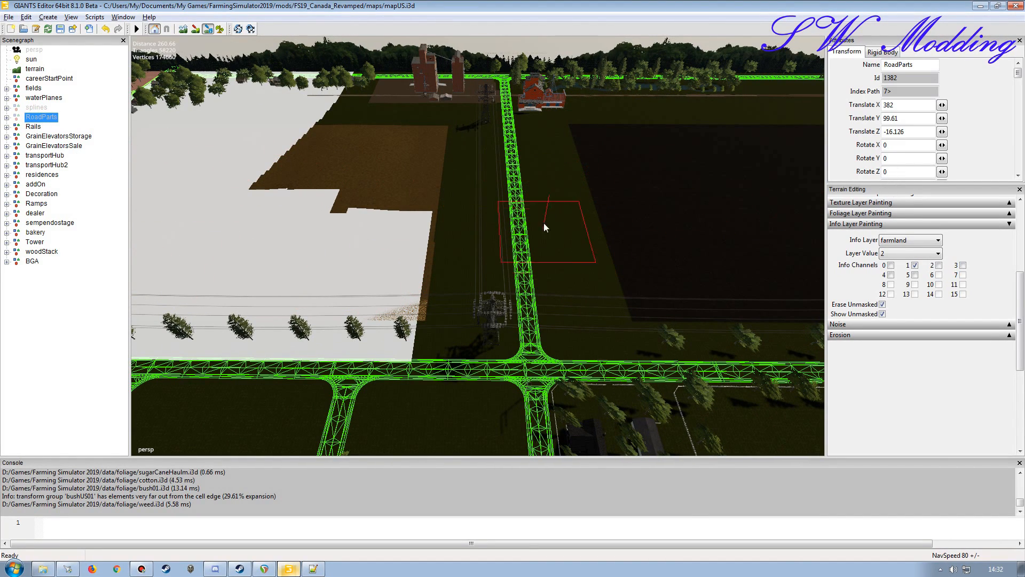
mouse_move(502, 252)
alt+mouse_down()
mouse_move(515, 271)
mouse_move(566, 172)
mouse_move(531, 168)
mouse_move(470, 200)
alt+mouse_up()
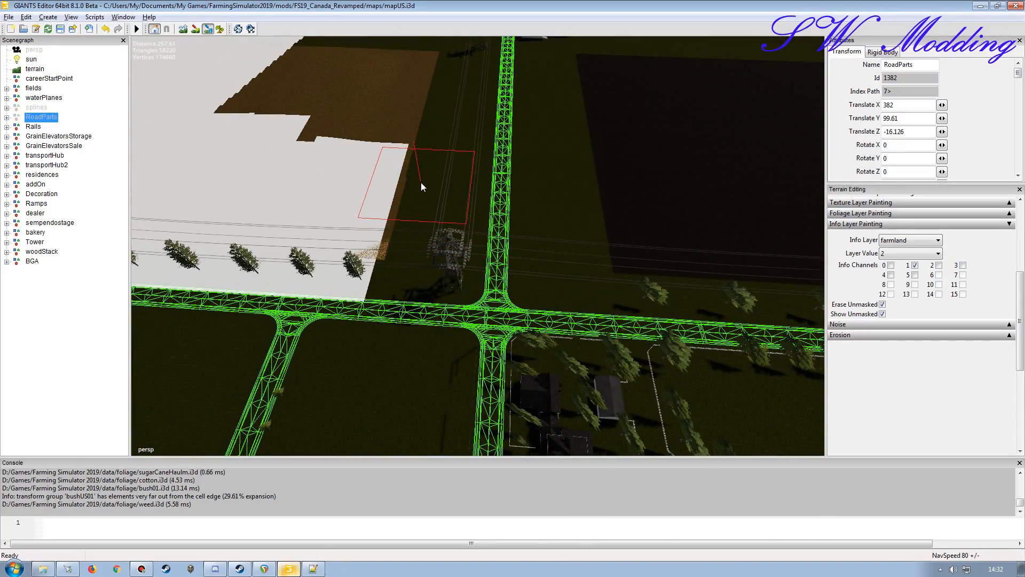
mouse_move(440, 239)
alt+mouse_down()
mouse_move(432, 172)
mouse_move(512, 213)
mouse_move(512, 199)
alt+mouse_up()
mouse_move(511, 198)
mouse_down()
mouse_move(510, 211)
mouse_move(437, 216)
mouse_move(546, 127)
mouse_move(442, 189)
mouse_up()
mouse_move(457, 237)
alt+mouse_down()
mouse_move(427, 240)
mouse_move(464, 238)
mouse_move(467, 259)
mouse_move(546, 252)
mouse_move(556, 235)
alt+mouse_up()
mouse_move(563, 183)
alt+mouse_down()
mouse_move(515, 212)
mouse_move(465, 205)
alt+mouse_up()
click(82, 199)
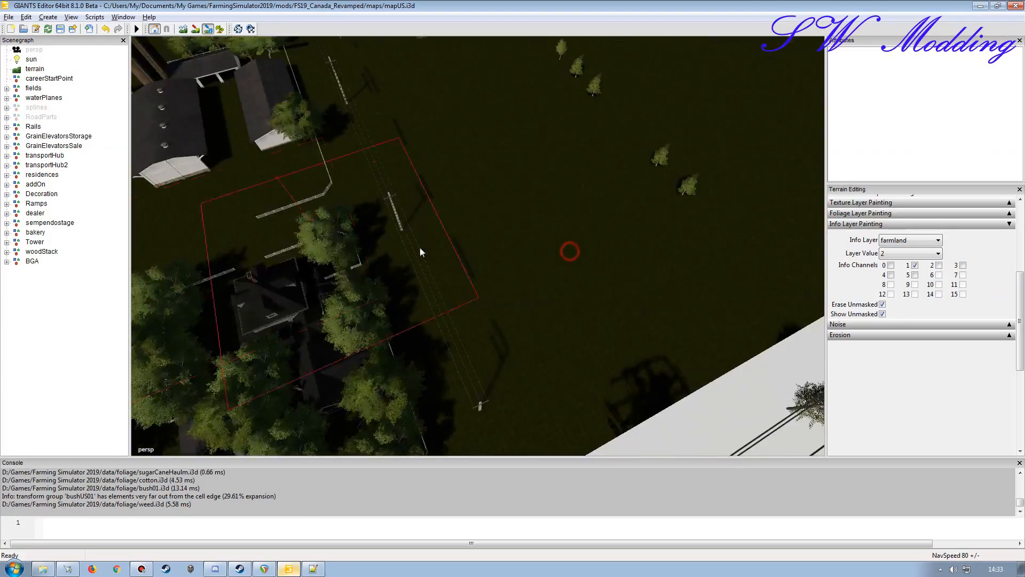
Fill the rest of the brown field and straighten farmland 2's edge beside the power line up to the grain elevators and map edge.
mouse_move(420, 248)
alt+mouse_down()
mouse_move(335, 255)
mouse_move(555, 194)
mouse_move(479, 314)
mouse_move(493, 298)
mouse_move(482, 315)
mouse_move(489, 328)
mouse_move(500, 200)
mouse_move(588, 163)
mouse_move(668, 181)
alt+mouse_up()
mouse_move(578, 218)
mouse_down()
mouse_move(657, 251)
mouse_move(528, 264)
mouse_up()
mouse_move(531, 304)
mouse_down()
mouse_move(540, 310)
mouse_move(555, 282)
mouse_move(584, 299)
mouse_move(551, 302)
mouse_move(491, 246)
mouse_move(366, 261)
mouse_up()
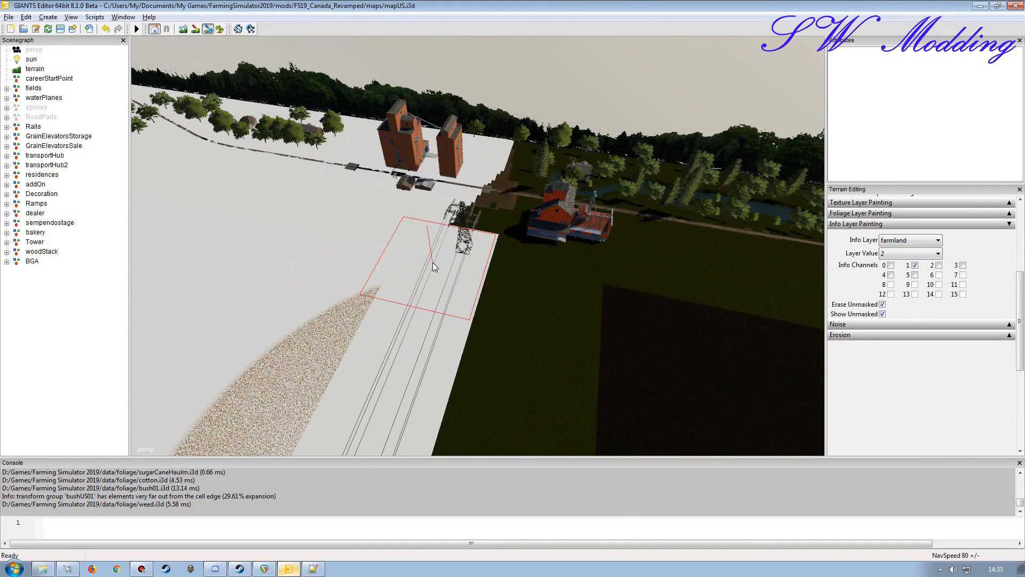
drag(421, 213, 456, 206)
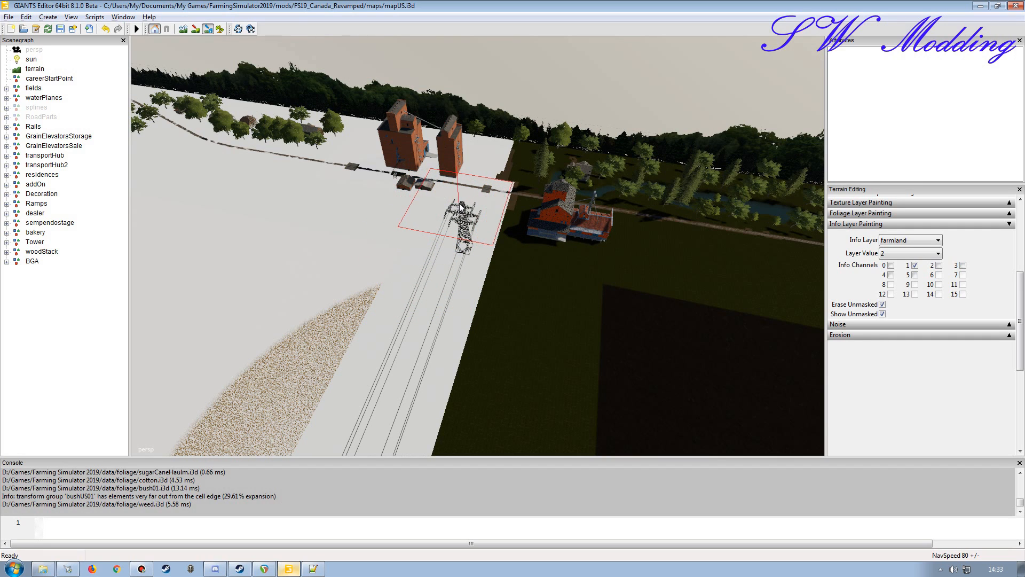
drag(469, 147, 482, 155)
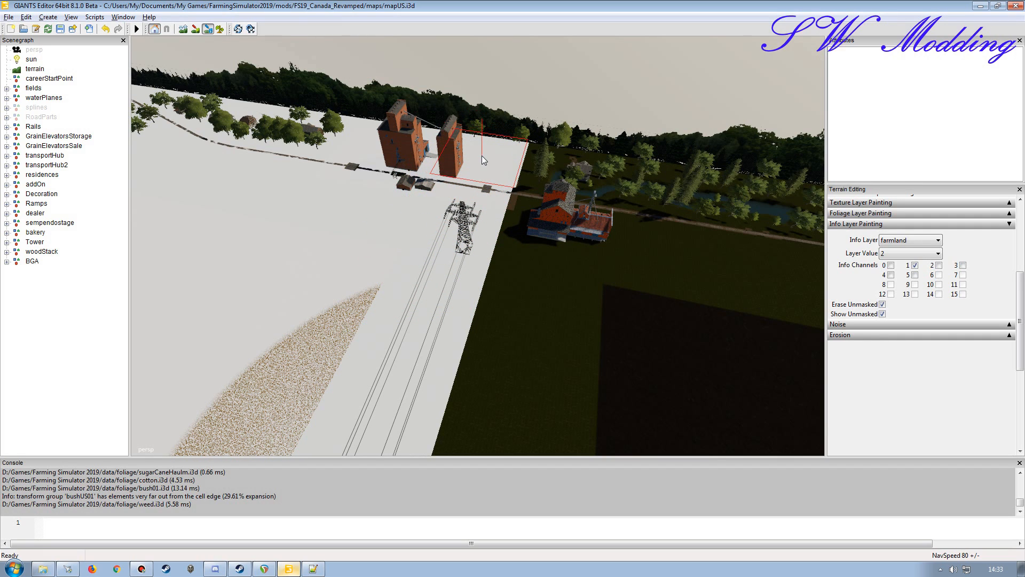
Examine farmland 2's coverage around the twin grain elevators, the railway and the map edge.
mouse_move(505, 225)
alt+mouse_down()
mouse_move(495, 230)
mouse_move(529, 215)
mouse_move(453, 227)
mouse_move(434, 203)
alt+mouse_up()
alt+drag(447, 239, 530, 225)
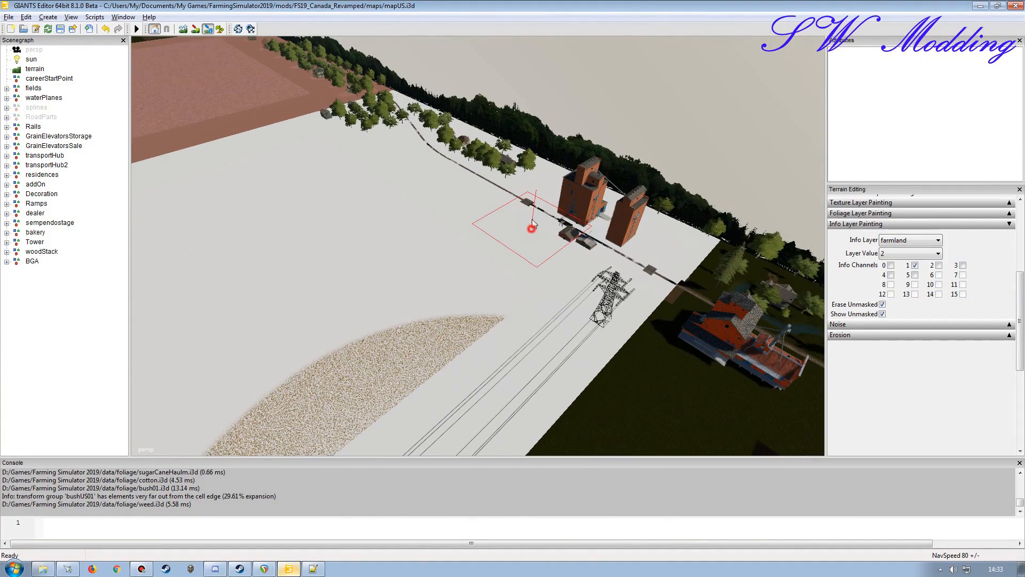
mouse_move(419, 241)
alt+mouse_down()
mouse_move(443, 245)
mouse_move(500, 218)
alt+mouse_up()
alt+right_drag(446, 233, 494, 69)
alt+drag(395, 224, 533, 254)
right_drag(586, 265, 559, 266)
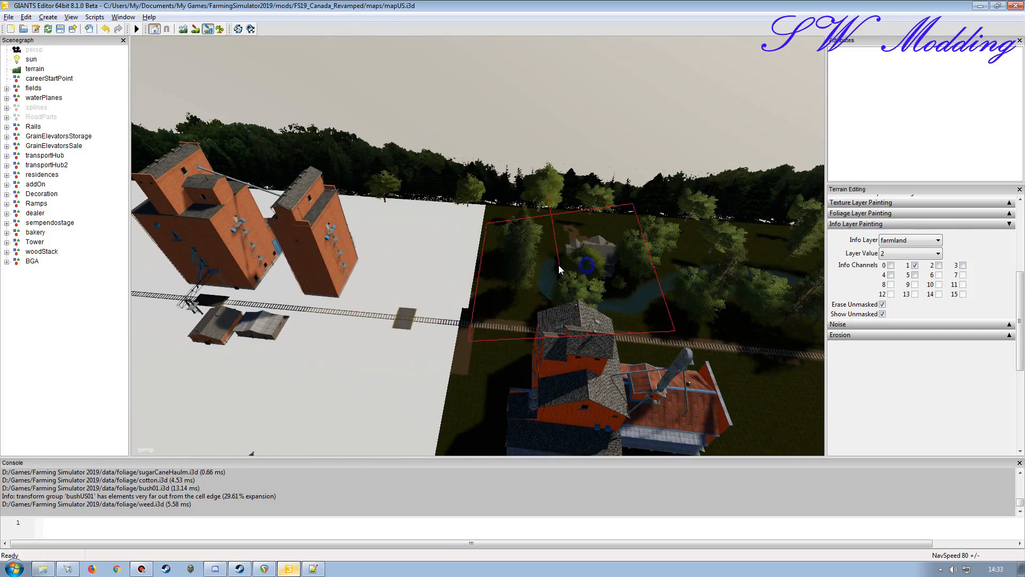
mouse_move(492, 222)
alt+mouse_down()
mouse_move(307, 229)
mouse_move(469, 228)
mouse_move(412, 199)
mouse_move(283, 187)
mouse_move(401, 161)
mouse_move(453, 233)
mouse_move(289, 177)
mouse_move(331, 172)
mouse_move(359, 185)
mouse_move(386, 218)
mouse_move(384, 242)
mouse_move(321, 219)
mouse_move(380, 238)
mouse_move(453, 203)
mouse_move(390, 212)
mouse_move(392, 176)
alt+mouse_up()
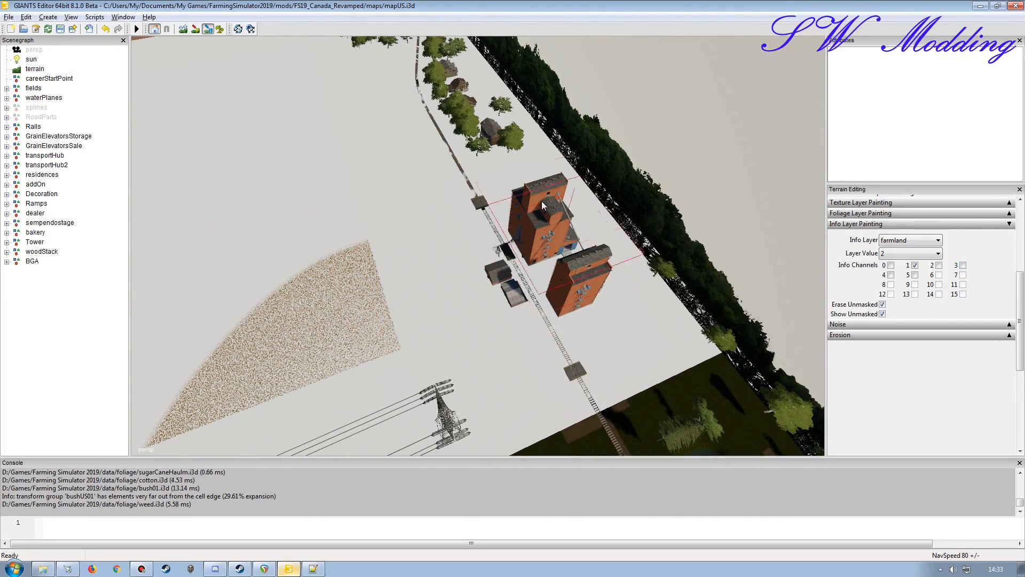
alt+right_drag(416, 280, 448, 300)
alt+drag(449, 300, 469, 228)
mouse_move(425, 200)
alt+mouse_down()
mouse_move(473, 235)
mouse_move(391, 235)
mouse_move(424, 270)
mouse_move(469, 248)
mouse_move(454, 246)
alt+mouse_up()
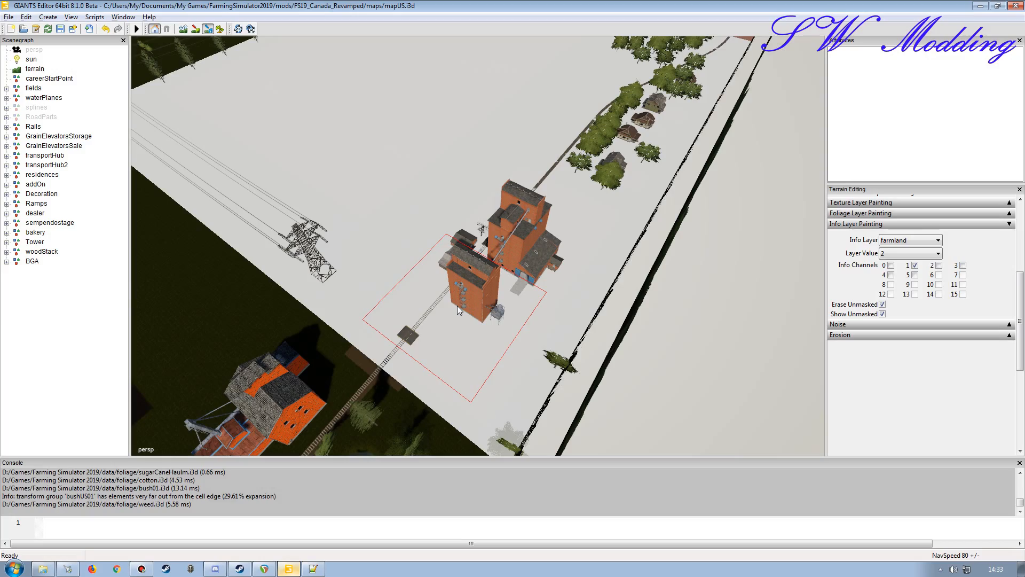
mouse_move(471, 309)
alt+mouse_down()
mouse_move(422, 240)
mouse_move(553, 294)
mouse_move(479, 235)
mouse_move(490, 297)
mouse_move(473, 300)
alt+mouse_up()
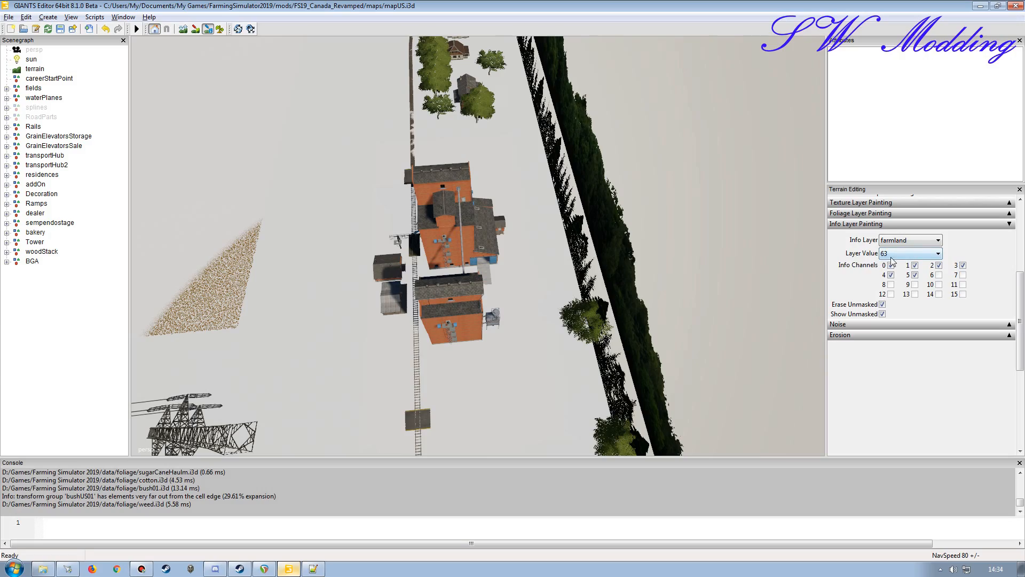
Select farmland layer value 63 with info channels 0 to 5 and stamp one square patch around the grain elevators.
alt+drag(488, 274, 437, 277)
alt+right_drag(404, 278, 432, 199)
alt+drag(432, 199, 494, 201)
alt+right_drag(495, 201, 447, 220)
mouse_move(448, 220)
alt+mouse_down()
mouse_move(480, 214)
mouse_move(442, 202)
alt+mouse_up()
alt+right_drag(441, 201, 409, 248)
mouse_move(409, 249)
alt+mouse_down()
mouse_move(472, 289)
mouse_move(452, 284)
alt+mouse_up()
alt+right_drag(451, 284, 441, 257)
alt+drag(441, 258, 531, 266)
alt+right_drag(531, 266, 502, 299)
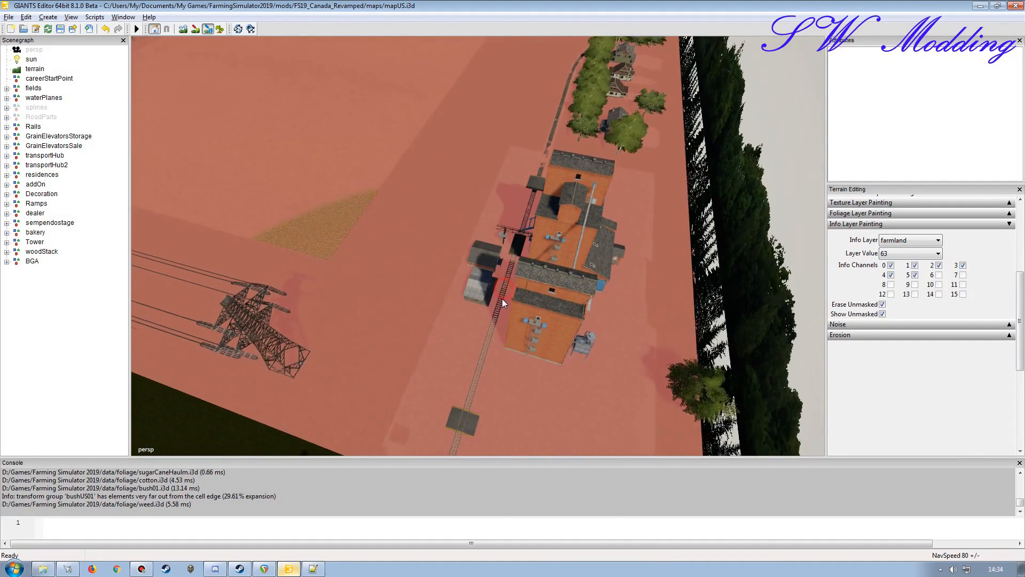
alt+drag(502, 299, 521, 290)
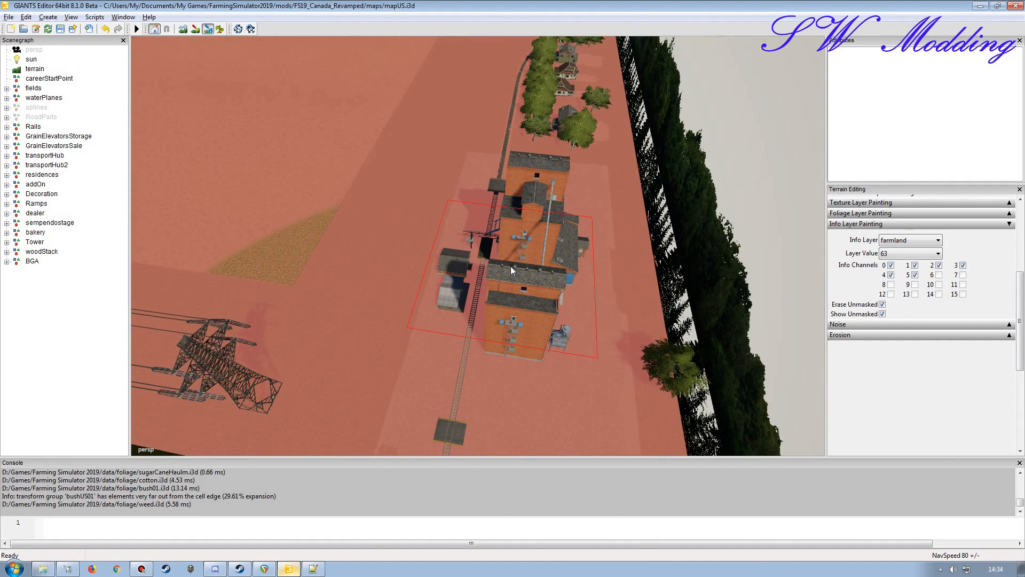
click(518, 252)
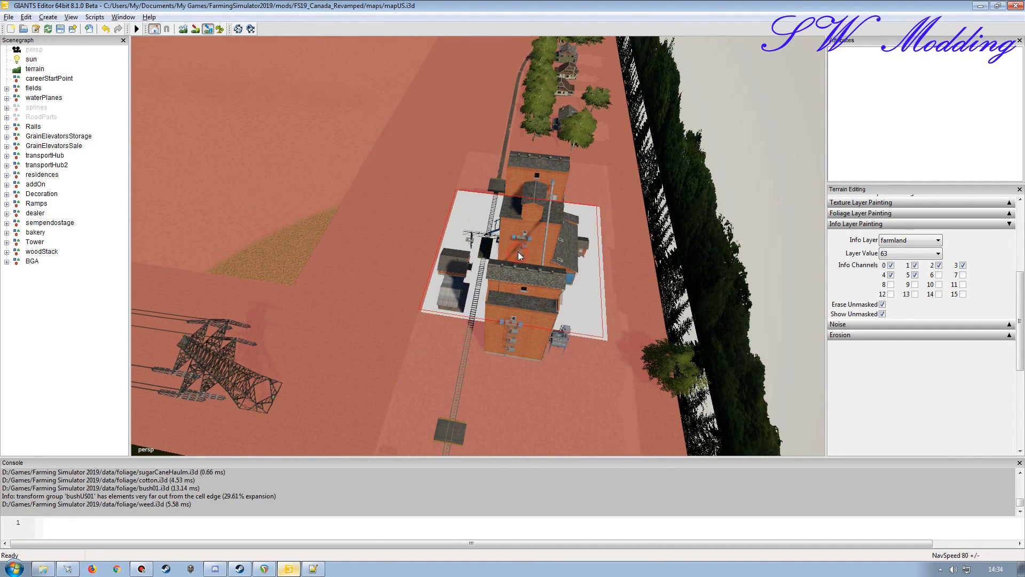
Examine the layer value 63 patch around the grain elevators from several sides.
alt+drag(501, 332, 561, 318)
alt+right_drag(561, 318, 483, 196)
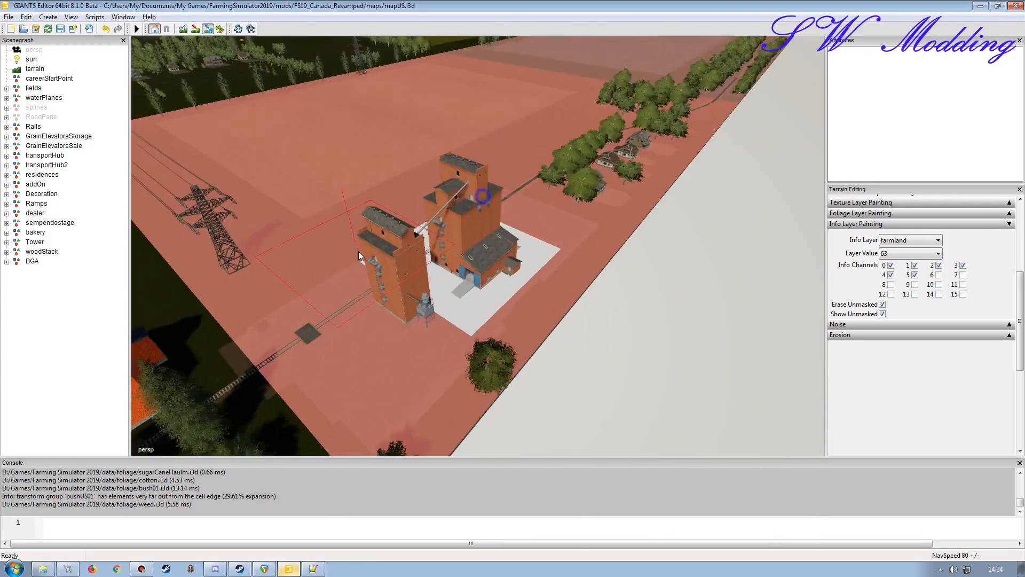
alt+drag(358, 251, 361, 261)
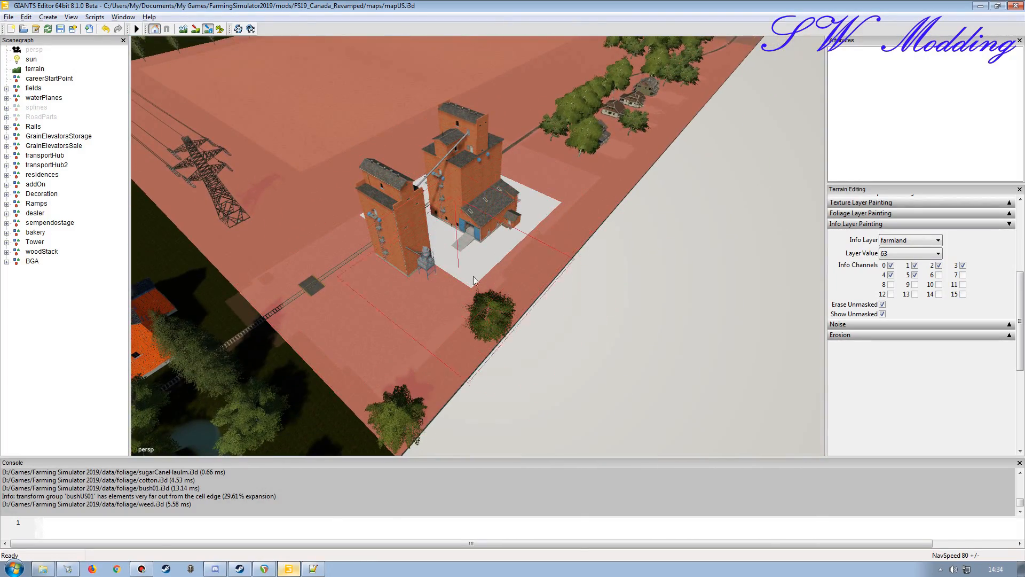
alt+drag(456, 280, 391, 229)
mouse_move(391, 229)
alt+right_down()
mouse_move(408, 137)
mouse_move(408, 223)
alt+right_up()
alt+drag(408, 223, 588, 277)
alt+right_drag(588, 277, 454, 266)
alt+drag(531, 259, 466, 190)
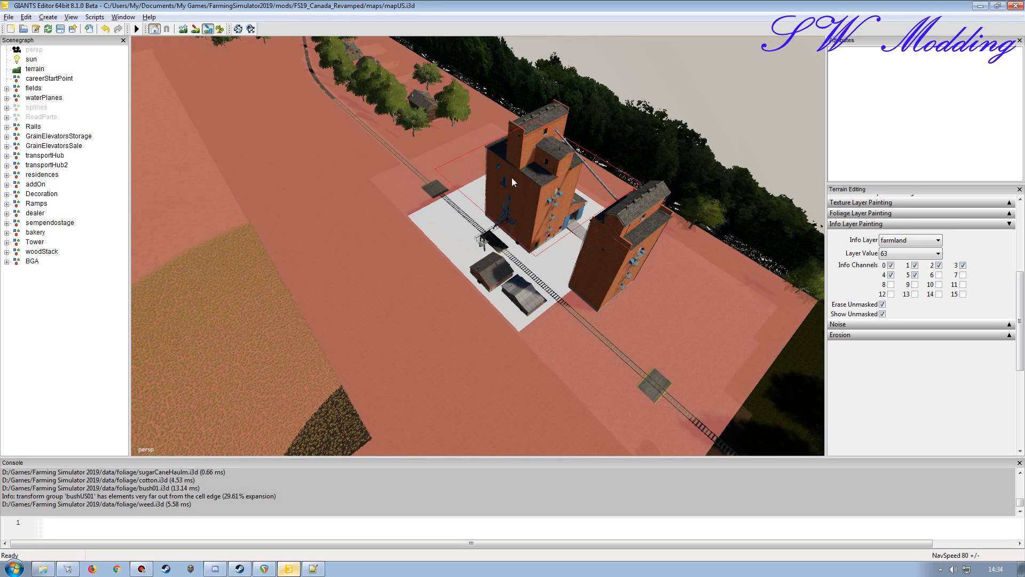
Review the painted farmlands 1 and 2 along the railway from above.
alt+drag(553, 288, 509, 238)
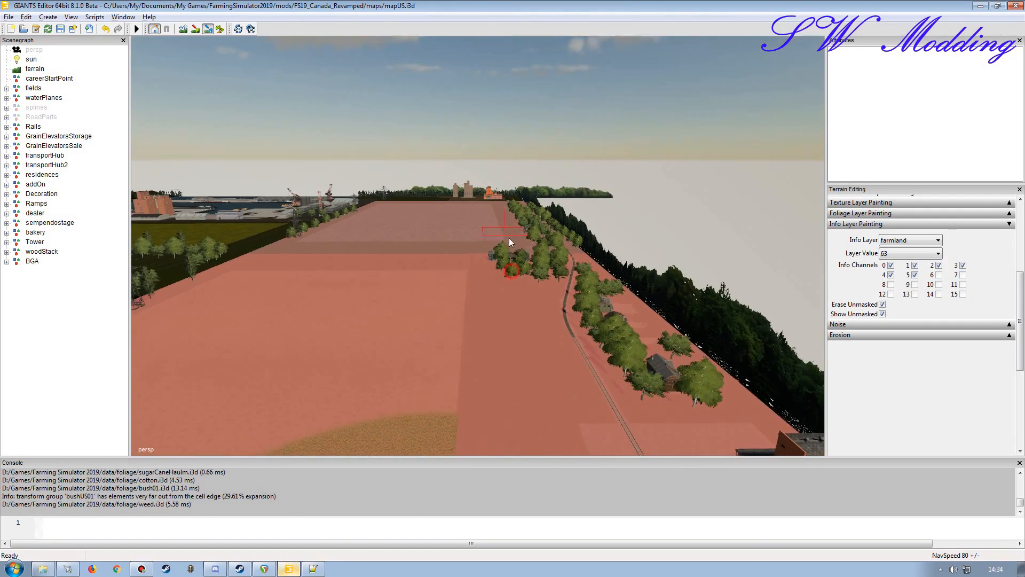
alt+right_drag(506, 249, 546, 162)
alt+drag(485, 270, 486, 246)
alt+right_drag(442, 306, 489, 197)
alt+drag(465, 211, 438, 225)
alt+right_drag(384, 296, 414, 205)
alt+drag(390, 219, 549, 270)
alt+right_drag(549, 270, 360, 254)
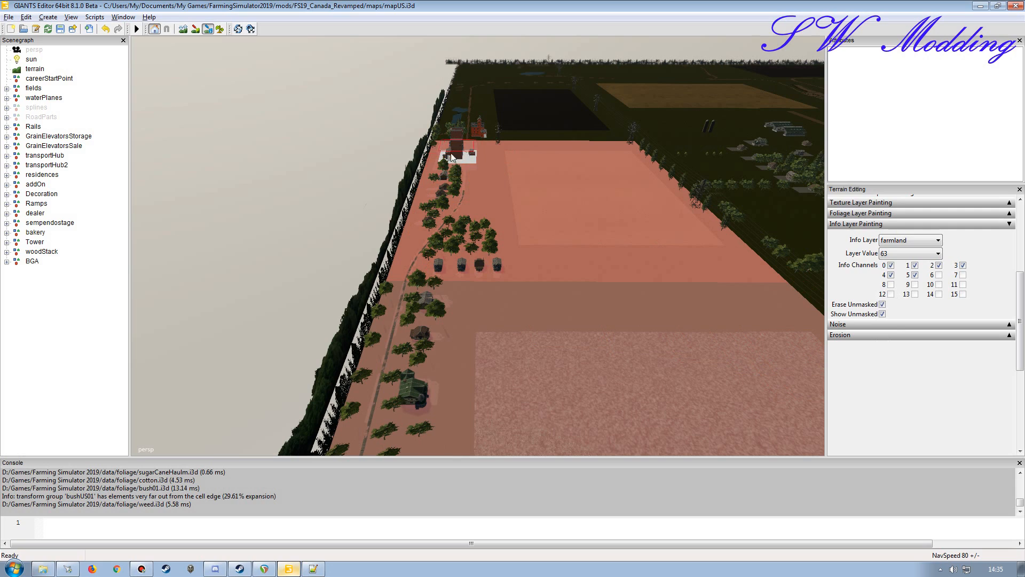
alt+drag(423, 320, 444, 237)
alt+right_drag(416, 286, 451, 187)
alt+right_drag(394, 367, 427, 315)
alt+drag(427, 315, 464, 346)
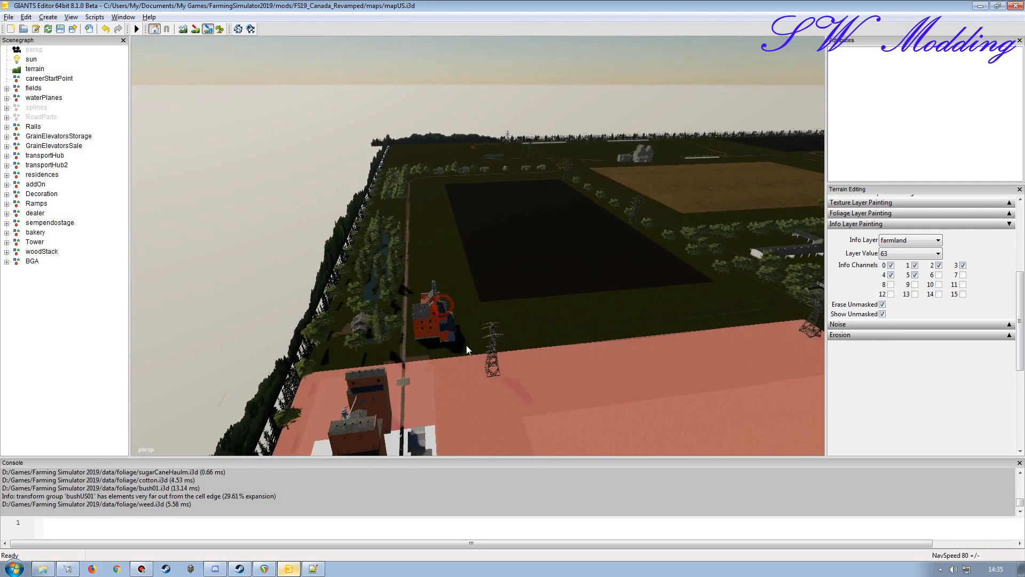
Examine the unpainted land around the single orange mill and the dark field beyond farmland 2's border.
alt+right_drag(464, 346, 529, 305)
alt+drag(529, 305, 510, 338)
alt+right_drag(510, 338, 558, 256)
alt+drag(558, 256, 363, 301)
alt+right_drag(524, 267, 476, 310)
alt+drag(477, 311, 524, 304)
alt+right_drag(524, 305, 578, 273)
alt+drag(573, 263, 454, 276)
alt+drag(490, 278, 444, 284)
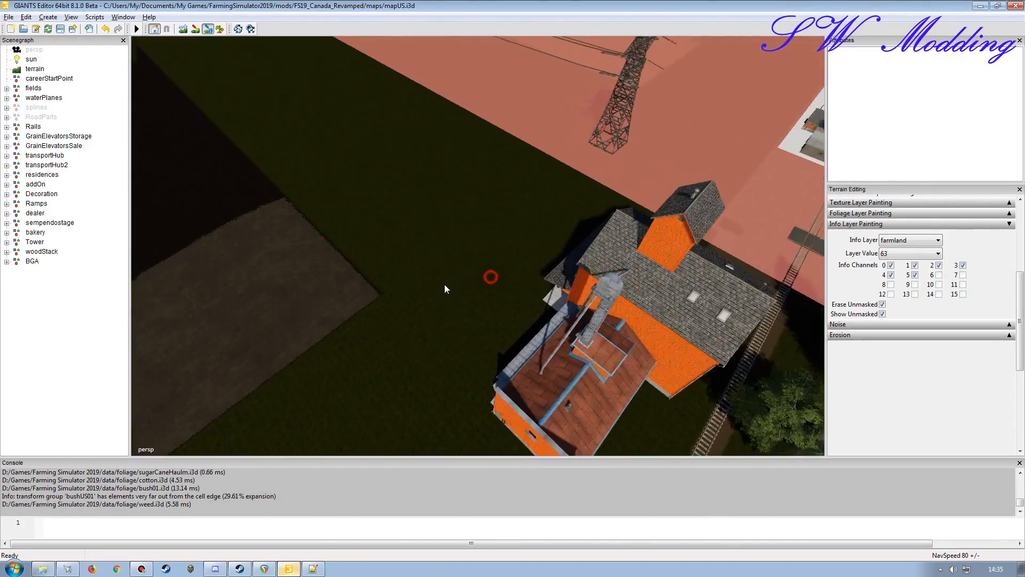
alt+right_drag(490, 284, 462, 285)
alt+drag(462, 287, 424, 269)
alt+right_drag(424, 269, 385, 294)
alt+drag(385, 293, 417, 294)
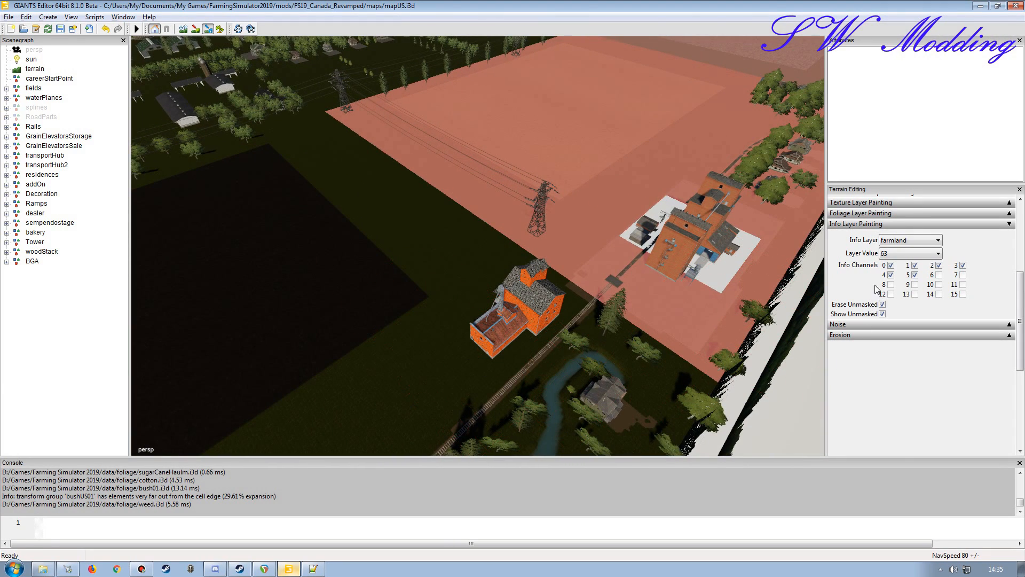
Reduce the farmland info channels to 0 and 1 for layer value 3.
click(890, 275)
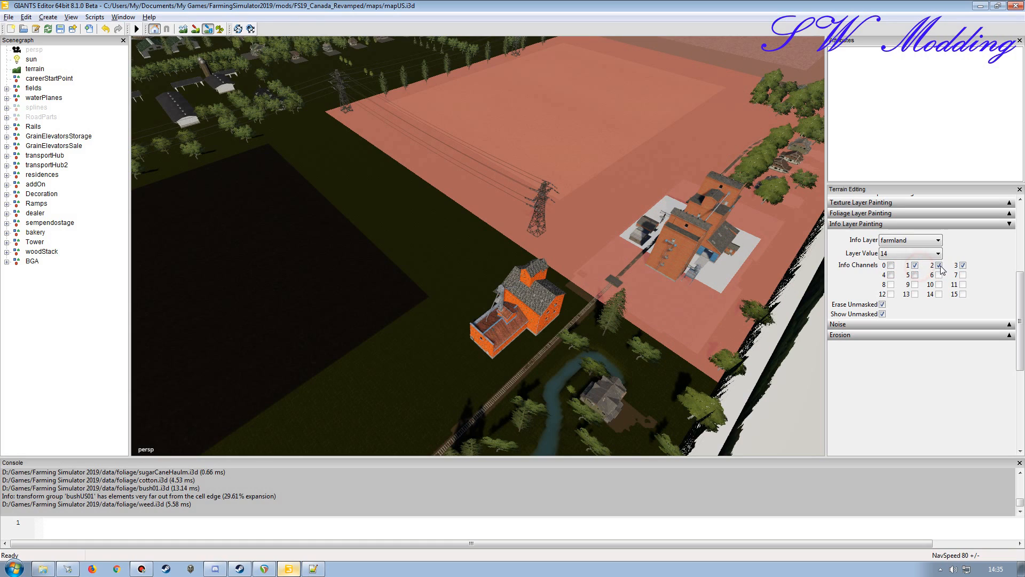
click(964, 265)
alt+drag(601, 352, 646, 319)
alt+drag(769, 282, 446, 243)
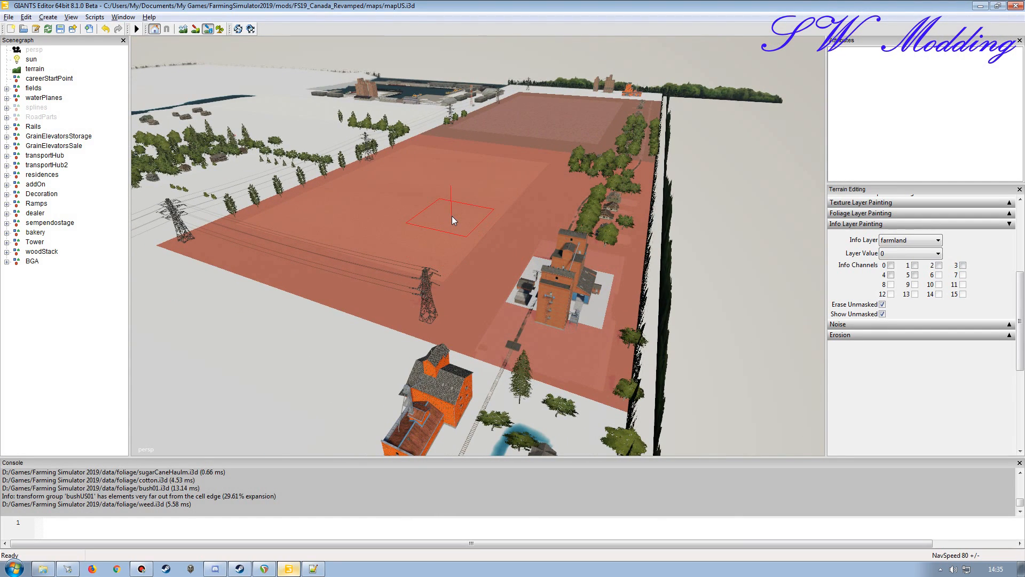
click(914, 265)
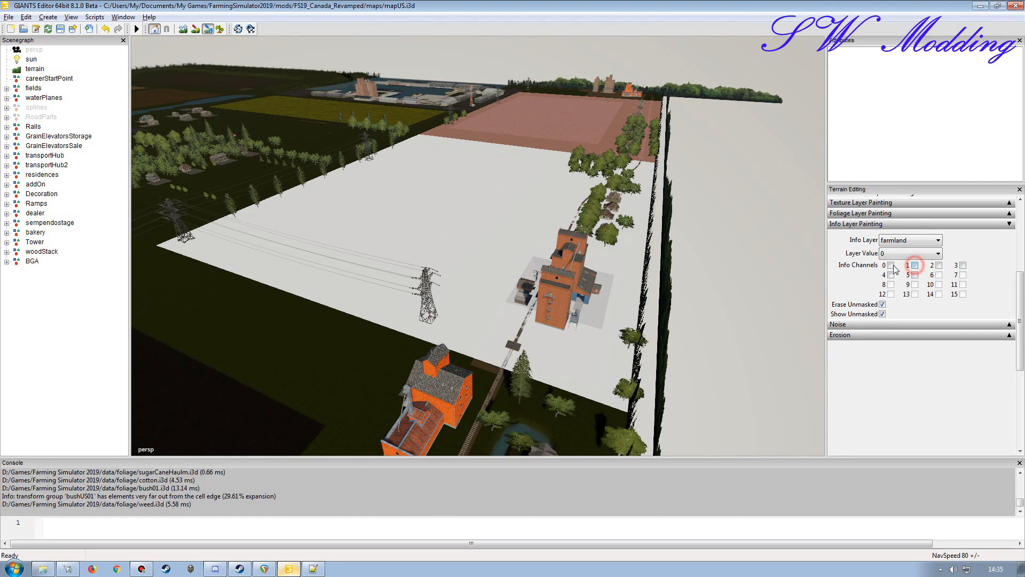
Paint layer value 3 over the land around the orange mill and along the tree-lined stream beside the railway.
alt+drag(511, 239, 533, 258)
alt+right_drag(534, 259, 415, 265)
mouse_move(421, 276)
alt+mouse_down()
mouse_move(472, 314)
mouse_move(572, 214)
mouse_move(452, 213)
mouse_move(453, 229)
mouse_move(429, 239)
mouse_move(473, 291)
mouse_move(484, 280)
mouse_move(510, 285)
mouse_move(532, 230)
mouse_move(532, 176)
mouse_move(552, 180)
mouse_move(528, 170)
mouse_move(345, 302)
mouse_move(464, 97)
mouse_move(267, 218)
alt+mouse_up()
alt+drag(342, 207, 457, 219)
alt+drag(470, 259, 448, 253)
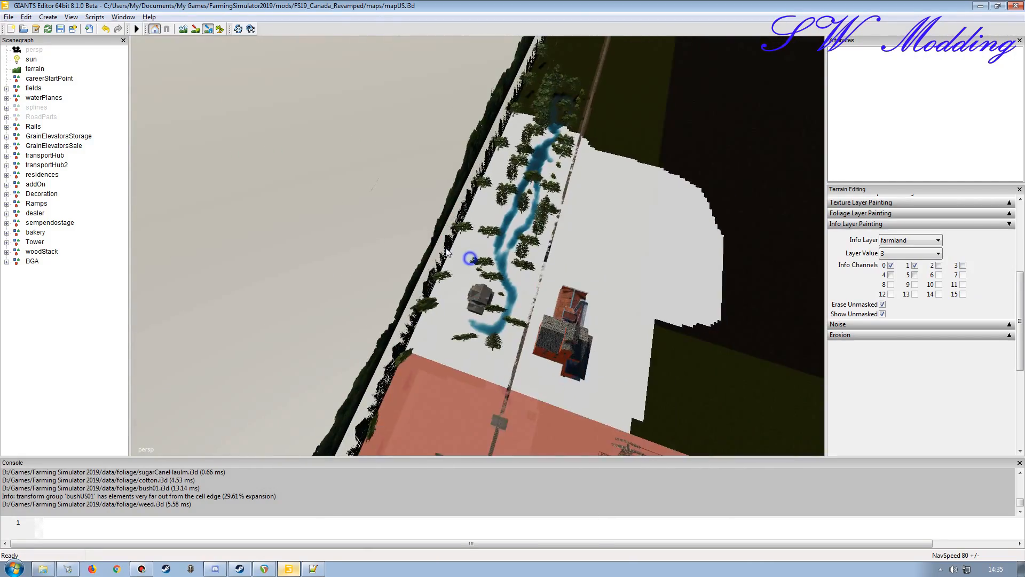
alt+right_drag(447, 253, 526, 240)
drag(535, 168, 510, 211)
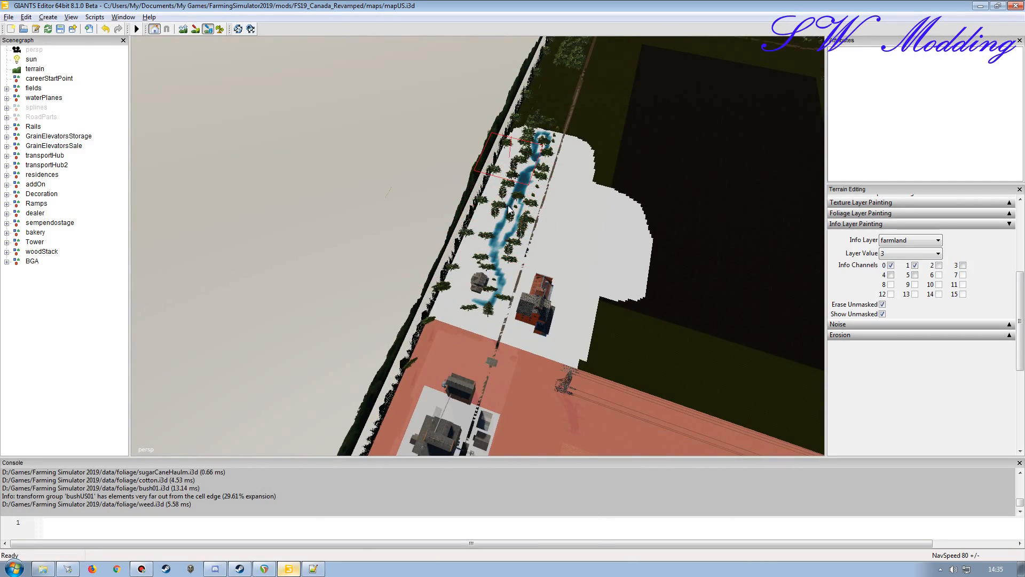
mouse_move(578, 308)
alt+mouse_down()
mouse_move(624, 303)
mouse_move(696, 209)
mouse_move(546, 187)
mouse_move(504, 240)
mouse_move(496, 276)
mouse_move(605, 258)
mouse_move(597, 288)
mouse_move(557, 272)
mouse_move(604, 242)
mouse_move(596, 210)
mouse_move(526, 273)
alt+mouse_up()
mouse_move(499, 207)
mouse_down()
mouse_move(460, 284)
mouse_move(562, 250)
mouse_up()
Extend farmland 3 along farmland 2's border to the power-line pylon facing the fenced houses.
mouse_move(562, 250)
alt+mouse_down()
mouse_move(518, 215)
mouse_move(437, 302)
mouse_move(507, 252)
mouse_move(495, 279)
mouse_move(585, 234)
mouse_move(571, 296)
mouse_move(684, 229)
mouse_move(520, 243)
mouse_move(642, 216)
mouse_move(506, 249)
alt+mouse_up()
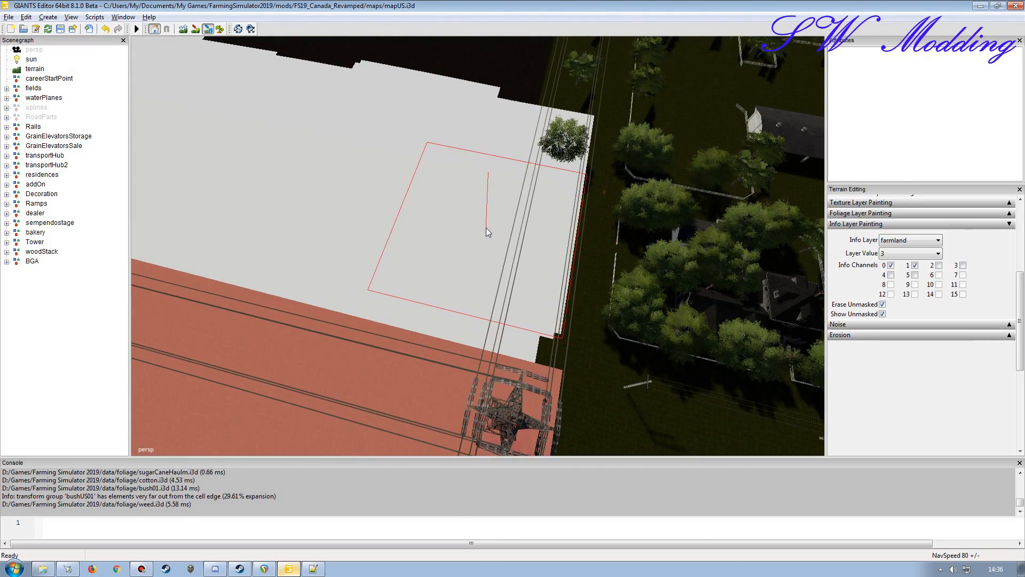
mouse_move(482, 243)
mouse_down()
mouse_move(474, 249)
mouse_move(484, 257)
mouse_up()
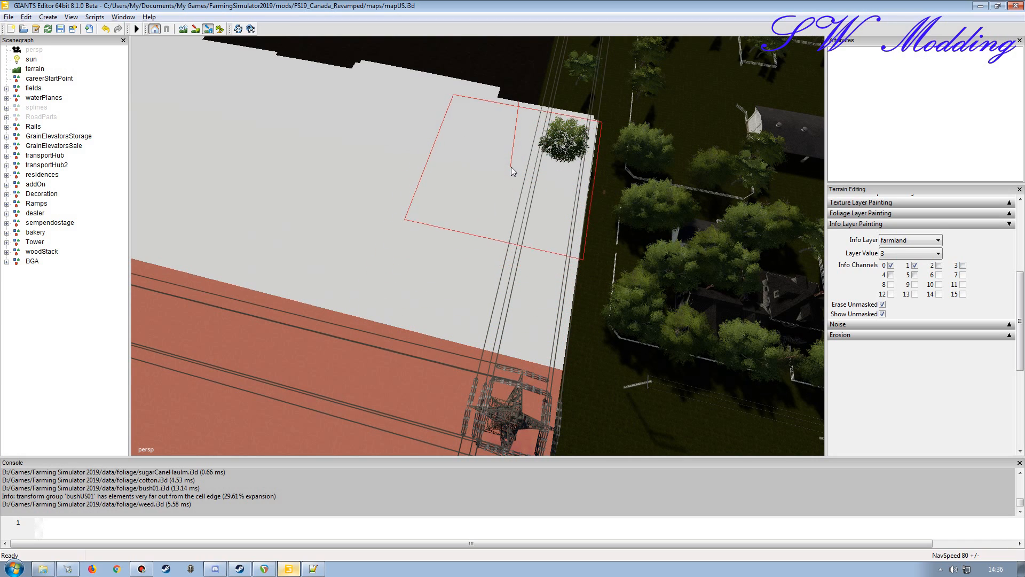
alt+drag(504, 192, 411, 193)
alt+right_drag(529, 193, 699, 212)
alt+drag(448, 215, 530, 209)
mouse_move(523, 195)
mouse_down()
mouse_move(497, 225)
mouse_move(487, 297)
mouse_up()
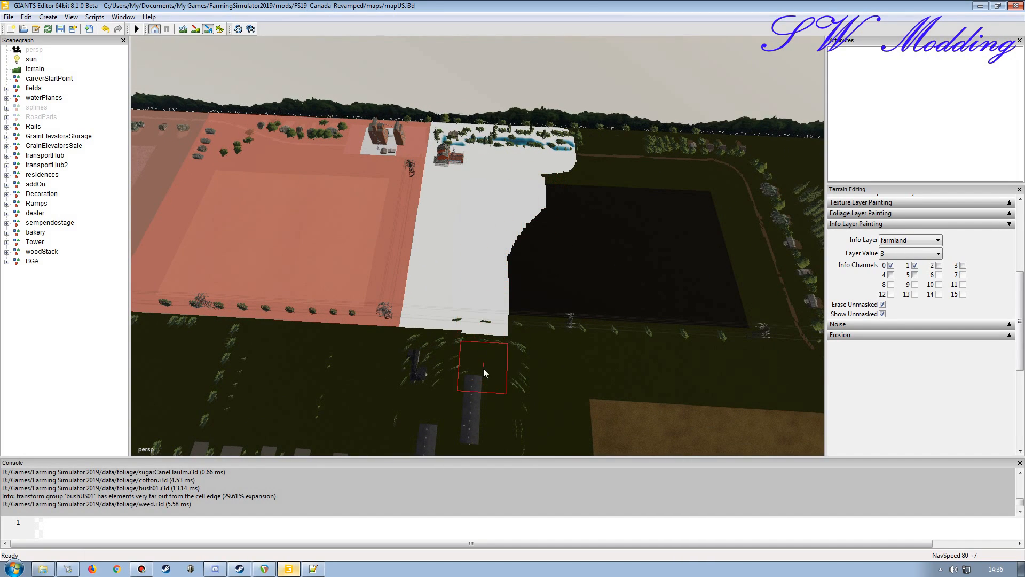
Paint farmland 3's outer edge straight along the row of trees under the power line.
alt+drag(484, 367, 452, 385)
alt+right_drag(451, 385, 459, 334)
right_click(524, 316)
alt+drag(485, 294, 588, 253)
alt+right_drag(588, 252, 634, 171)
mouse_move(635, 170)
alt+mouse_down()
mouse_move(477, 213)
mouse_move(552, 184)
mouse_move(261, 121)
mouse_move(498, 216)
alt+mouse_up()
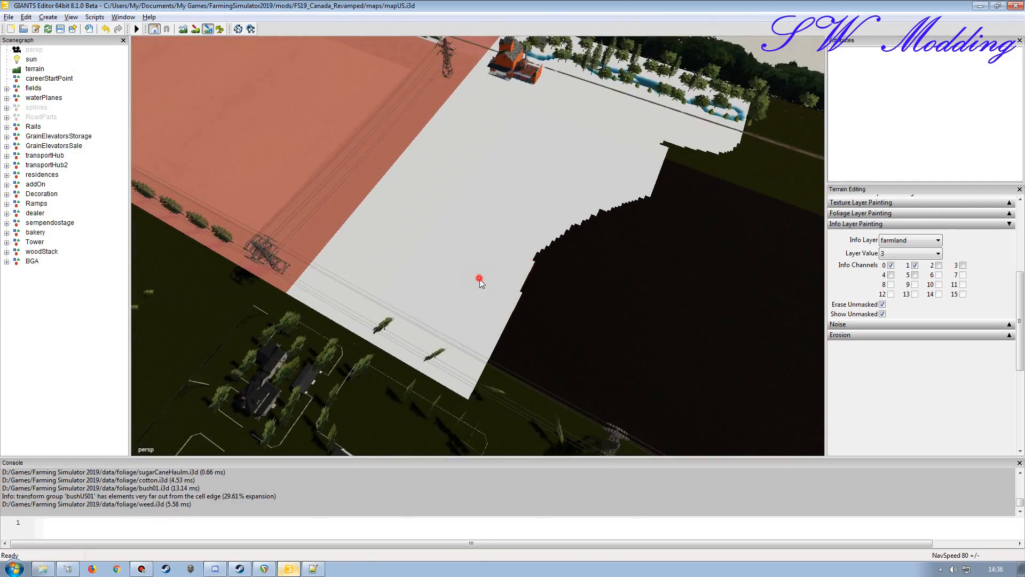
Paint layer value 3 across most of the dark field, reaching over the railway to the trees at the map edge.
alt+drag(480, 279, 476, 315)
alt+drag(537, 247, 553, 232)
mouse_move(554, 169)
mouse_down()
mouse_move(487, 285)
mouse_move(534, 229)
mouse_move(476, 291)
mouse_move(533, 290)
mouse_up()
mouse_move(534, 256)
mouse_down()
mouse_move(549, 124)
mouse_move(588, 53)
mouse_up()
alt+drag(566, 187, 572, 169)
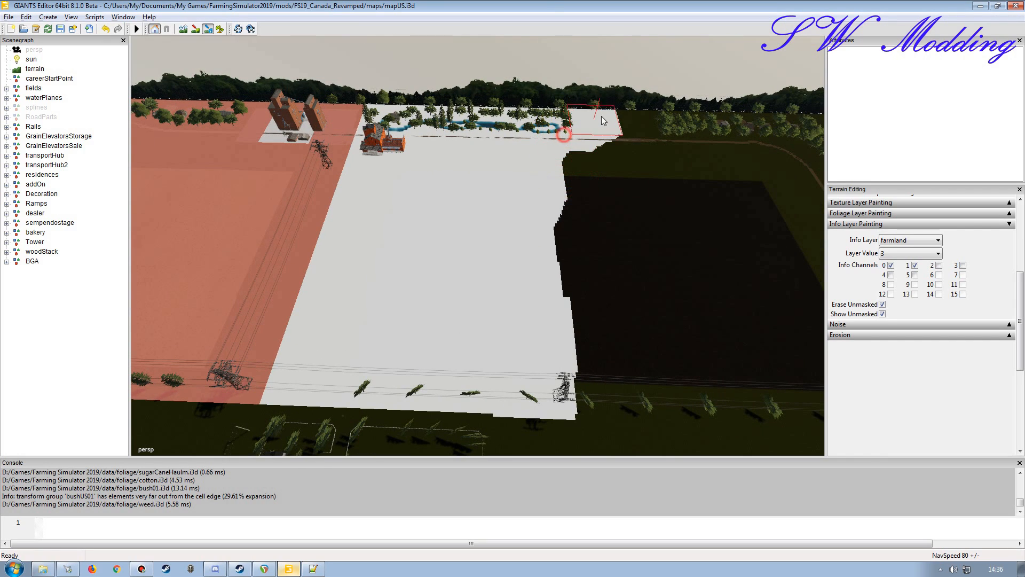
mouse_move(682, 129)
mouse_down()
mouse_move(569, 163)
mouse_move(726, 163)
mouse_move(569, 195)
mouse_move(735, 206)
mouse_move(606, 237)
mouse_move(778, 255)
mouse_up()
drag(587, 292, 764, 302)
Extend farmland 3's straight border under the power line past the middle pylon, beside the dark field's remaining strip.
alt+drag(619, 293, 460, 322)
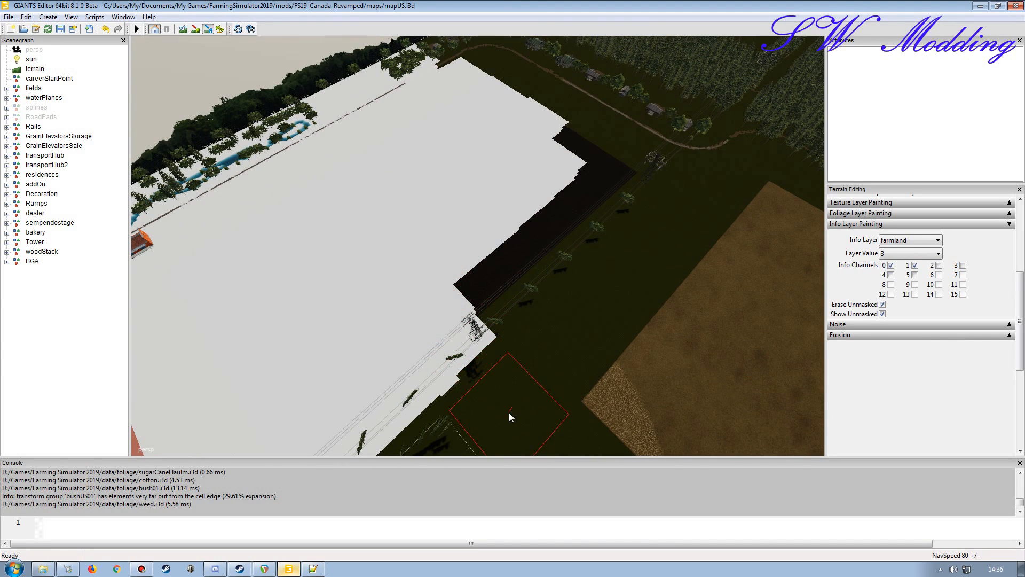
drag(429, 324, 454, 330)
drag(453, 274, 488, 300)
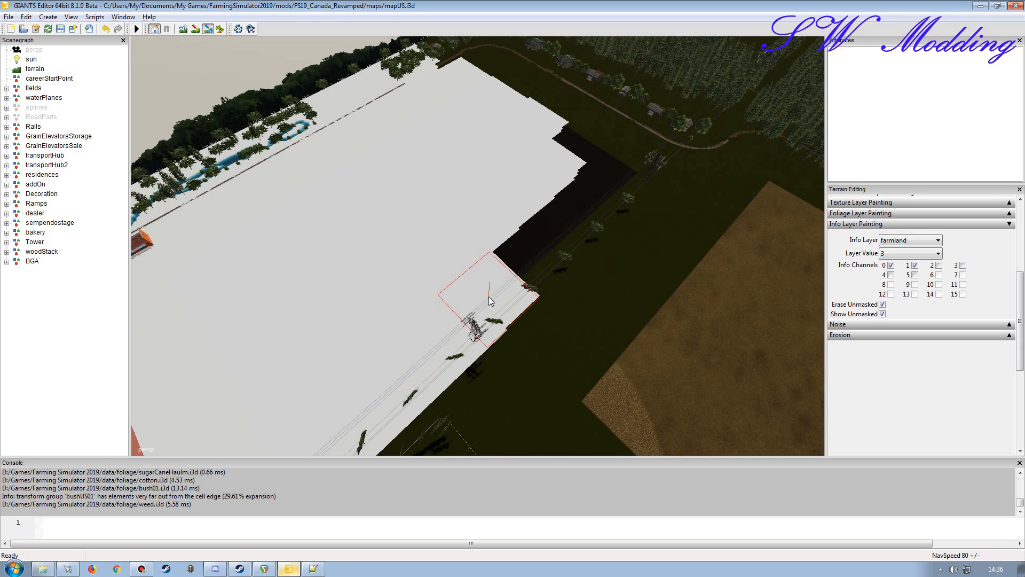
drag(468, 244, 519, 276)
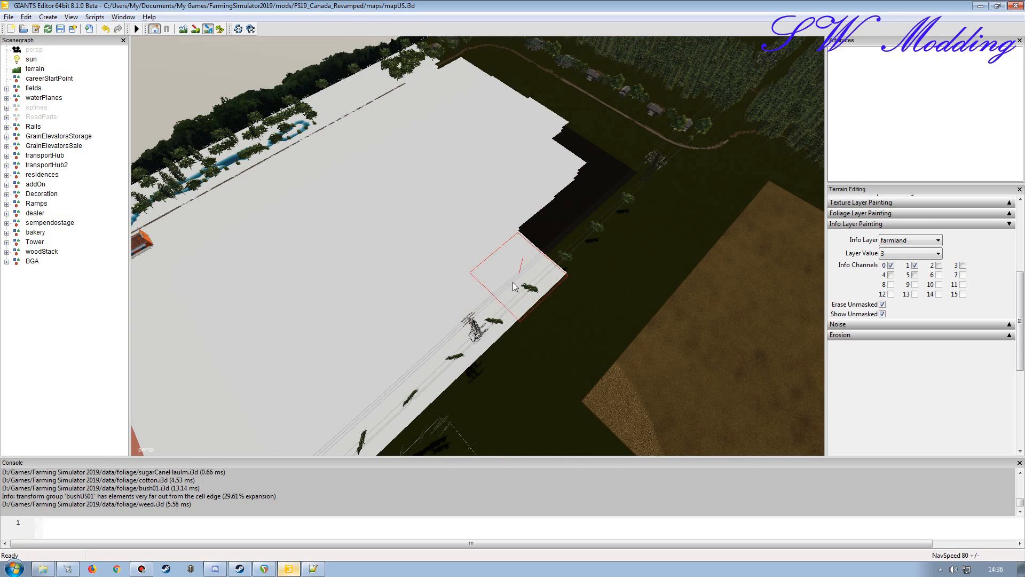
Cover the rest of the dark field with layer value 3 and square off the corner around the last pylon.
alt+drag(470, 307, 484, 295)
alt+right_drag(482, 295, 548, 190)
mouse_move(435, 284)
alt+mouse_down()
mouse_move(466, 289)
mouse_move(494, 259)
mouse_move(516, 263)
mouse_move(471, 275)
alt+mouse_up()
alt+right_drag(471, 275, 565, 165)
mouse_move(565, 165)
alt+mouse_down()
mouse_move(486, 206)
mouse_move(420, 216)
alt+mouse_up()
alt+right_drag(421, 216, 374, 229)
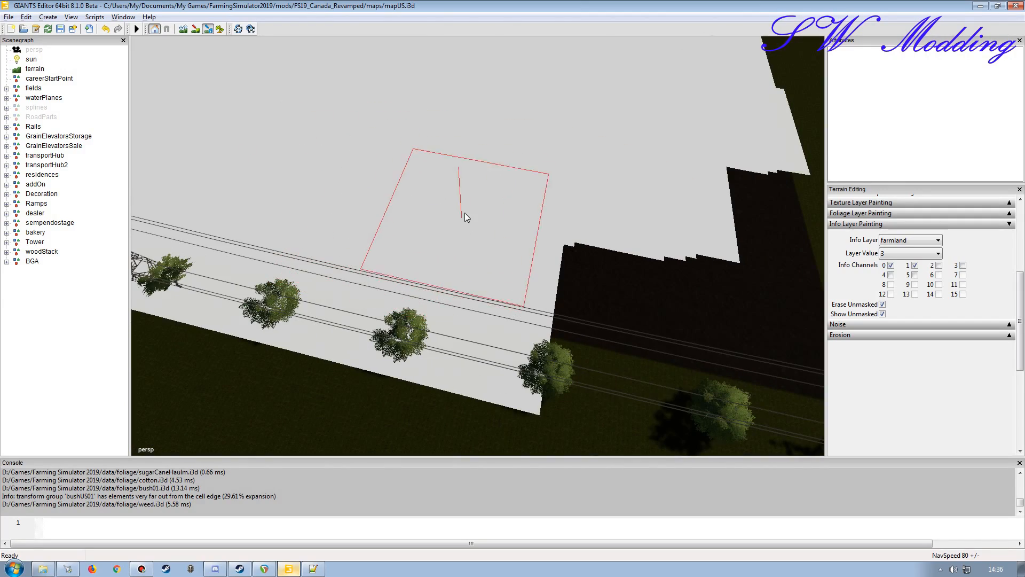
alt+drag(540, 203, 458, 197)
alt+right_drag(457, 197, 295, 202)
alt+drag(401, 215, 577, 237)
mouse_move(390, 255)
mouse_down()
mouse_move(398, 328)
mouse_move(469, 286)
mouse_move(466, 338)
mouse_move(529, 246)
mouse_move(535, 350)
mouse_move(581, 353)
mouse_up()
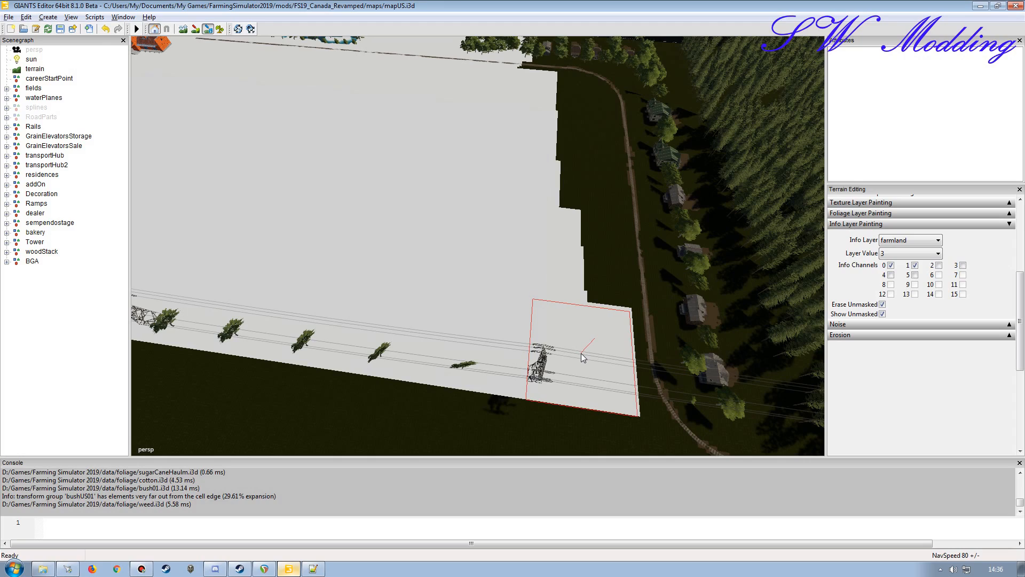
Fill farmland 3 out to the railway track running past the row of houses.
alt+drag(529, 304, 616, 300)
scroll(631, 189, up, 3)
alt+drag(631, 188, 508, 213)
scroll(450, 247, down, 3)
mouse_move(448, 247)
alt+mouse_down()
mouse_move(491, 245)
mouse_move(484, 254)
alt+mouse_up()
mouse_move(429, 307)
mouse_down()
mouse_move(450, 310)
mouse_move(421, 252)
mouse_move(459, 239)
mouse_move(424, 190)
mouse_move(464, 187)
mouse_up()
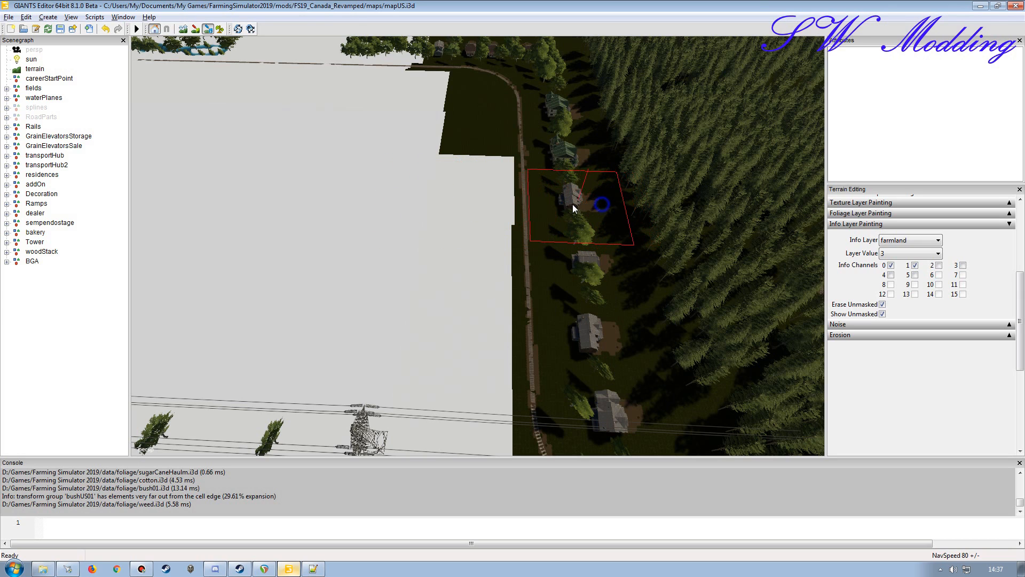
mouse_move(555, 168)
alt+mouse_down()
mouse_move(324, 241)
mouse_move(537, 270)
mouse_move(607, 125)
mouse_move(298, 263)
mouse_move(407, 367)
mouse_move(555, 279)
alt+mouse_up()
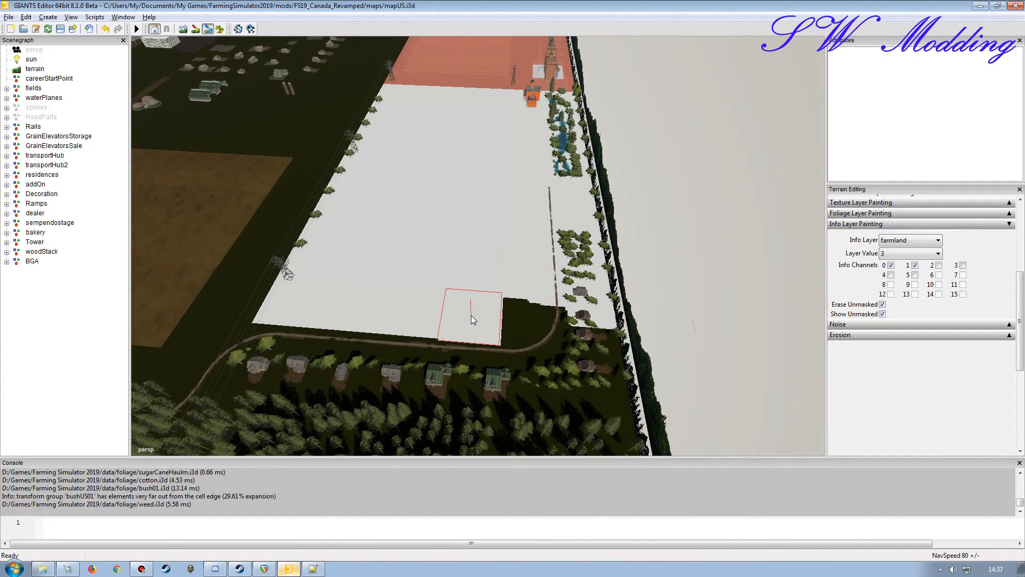
Fill the unpainted corner inside the railway bend and carry farmland 3 across the tracks to the map edge.
scroll(457, 335, up, 5)
mouse_move(456, 335)
alt+mouse_down()
mouse_move(510, 212)
mouse_move(465, 307)
alt+mouse_up()
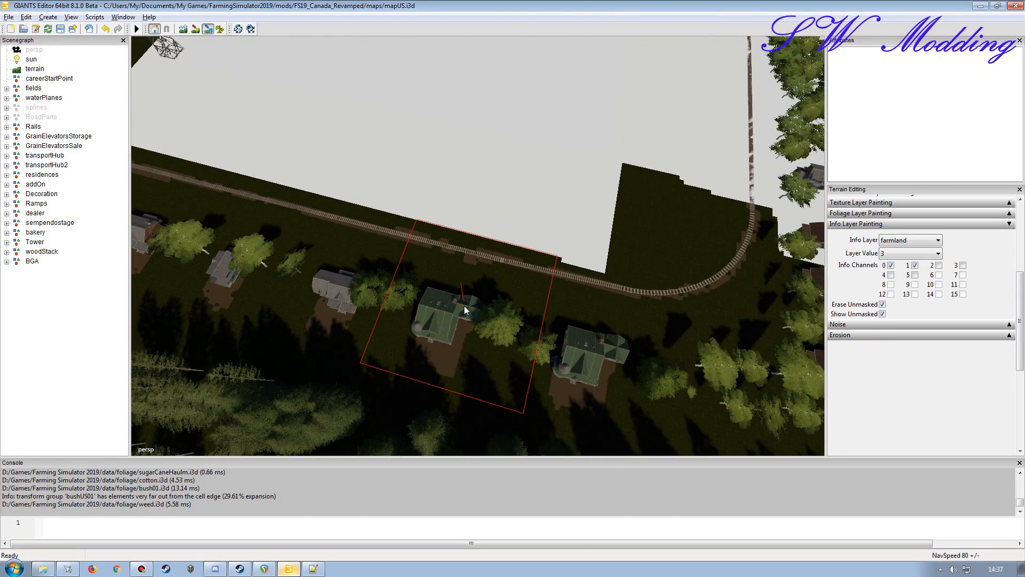
mouse_move(520, 323)
alt+mouse_down()
mouse_move(588, 222)
mouse_move(570, 229)
mouse_move(584, 262)
mouse_move(641, 219)
mouse_move(676, 254)
alt+mouse_up()
alt+drag(559, 306, 664, 281)
mouse_move(751, 136)
alt+mouse_down()
mouse_move(504, 255)
mouse_move(505, 291)
alt+mouse_up()
alt+drag(504, 291, 576, 320)
alt+right_drag(577, 321, 630, 288)
mouse_move(454, 257)
alt+mouse_down()
mouse_move(614, 240)
mouse_move(612, 198)
mouse_move(637, 162)
alt+mouse_up()
alt+drag(513, 197, 623, 197)
scroll(380, 187, down, 5)
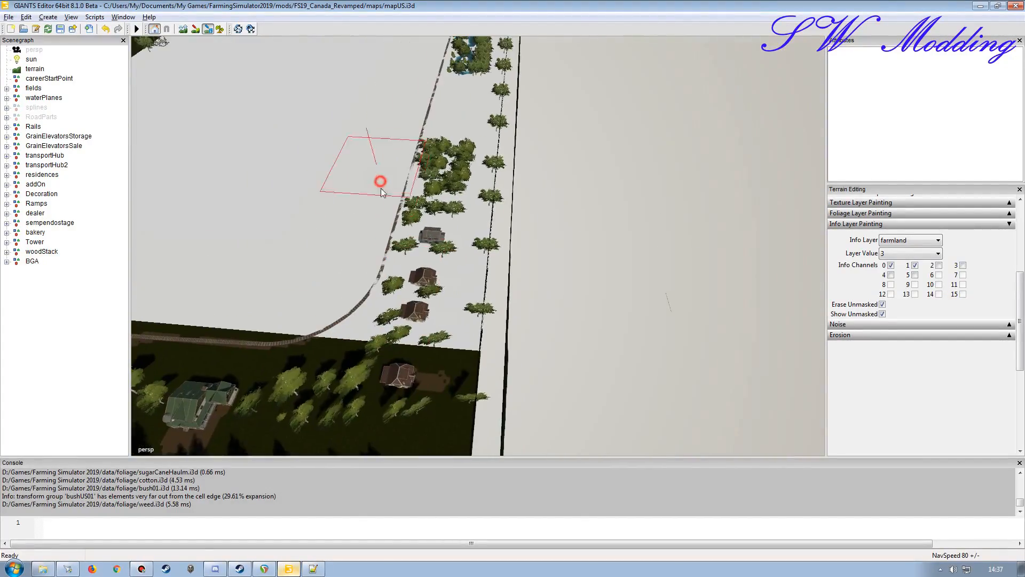
Examine the farmland 3 coverage along the railway and the wooded stream.
alt+drag(380, 183, 385, 267)
mouse_move(441, 285)
alt+mouse_down()
mouse_move(332, 284)
mouse_move(538, 314)
mouse_move(505, 344)
mouse_move(569, 271)
mouse_move(555, 341)
mouse_move(502, 368)
alt+mouse_up()
scroll(479, 345, up, 5)
scroll(570, 270, up, 4)
alt+drag(417, 344, 409, 325)
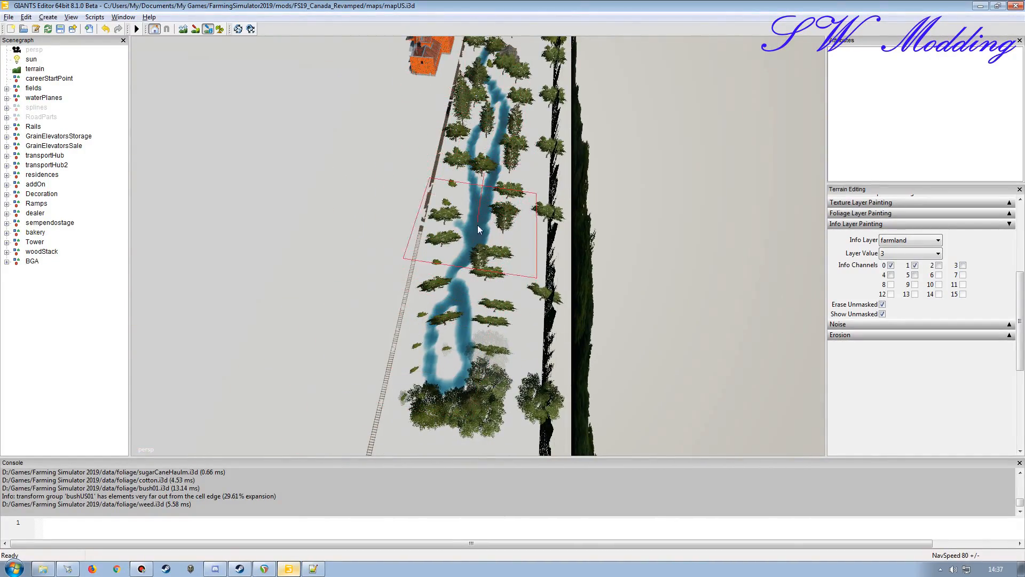
alt+drag(478, 229, 478, 169)
scroll(459, 286, down, 4)
alt+drag(458, 293, 449, 334)
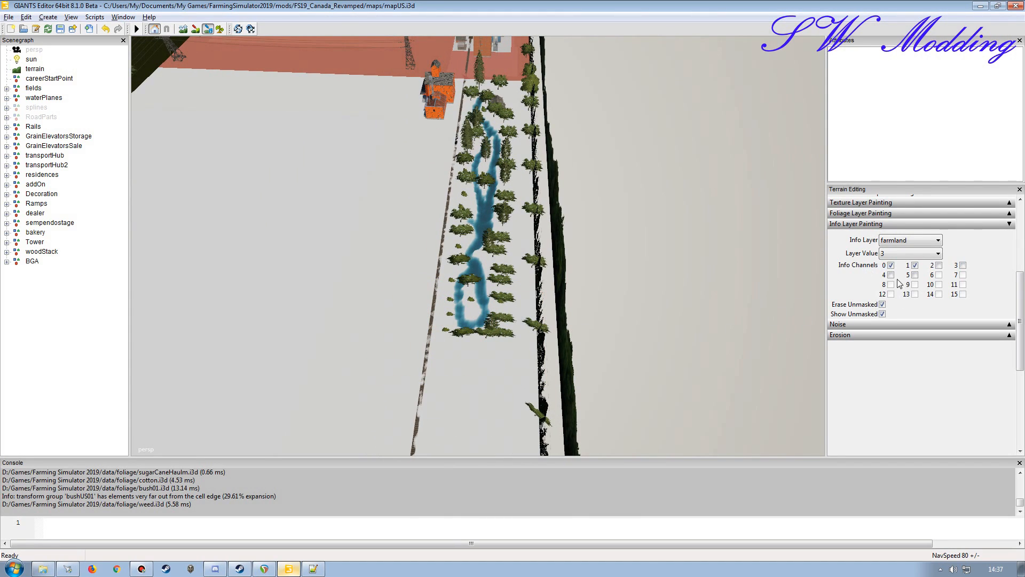
Select layer value 63 with info channels 0 to 5 and set a round brush with radius 13.21592712.
click(963, 265)
scroll(534, 283, up, 5)
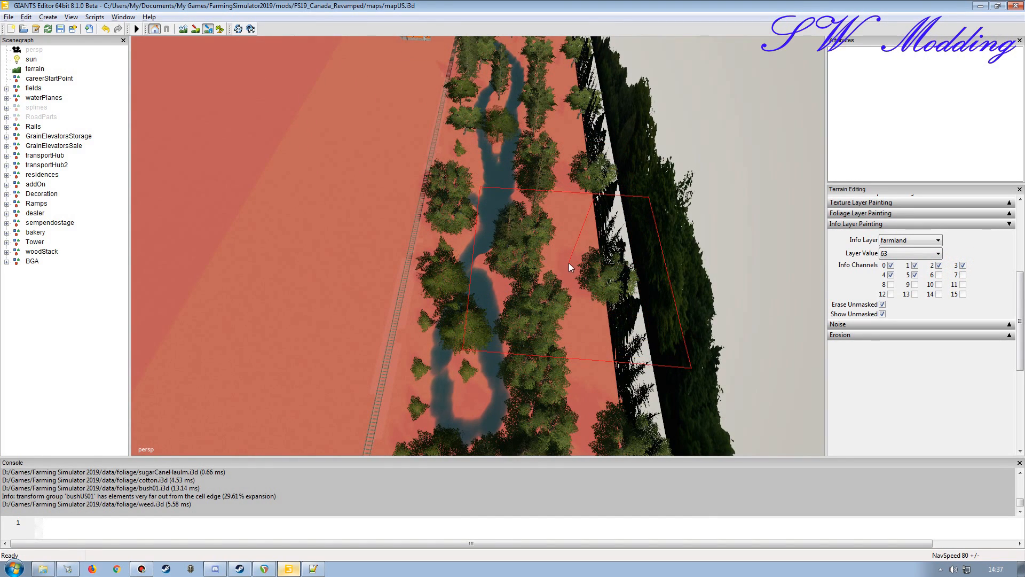
scroll(568, 263, down, 3)
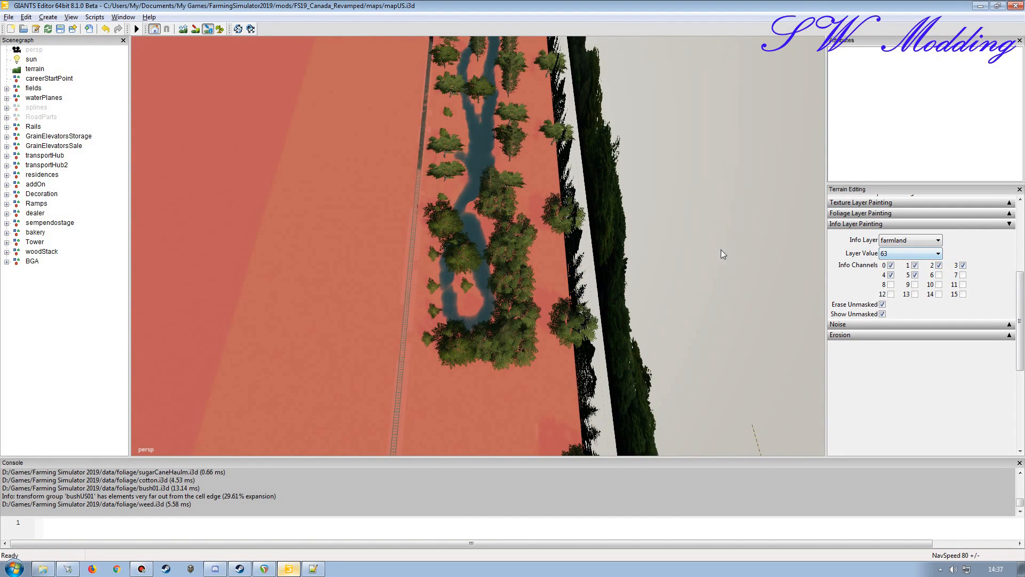
drag(1022, 287, 1022, 219)
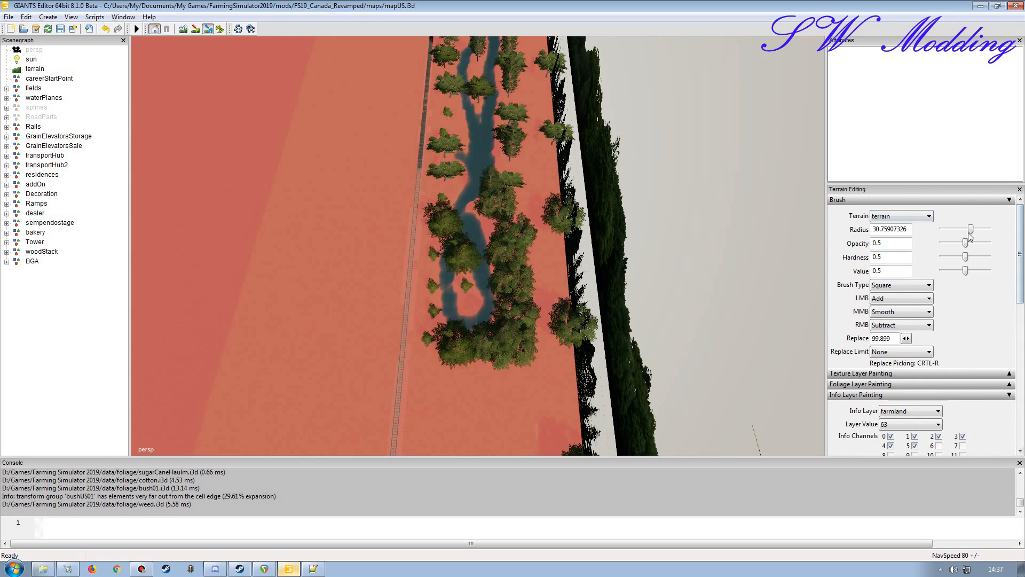
click(907, 289)
click(886, 298)
Paint layer value 63 along the full length of the stream up to the small stone building near the orange mill.
drag(481, 267, 468, 288)
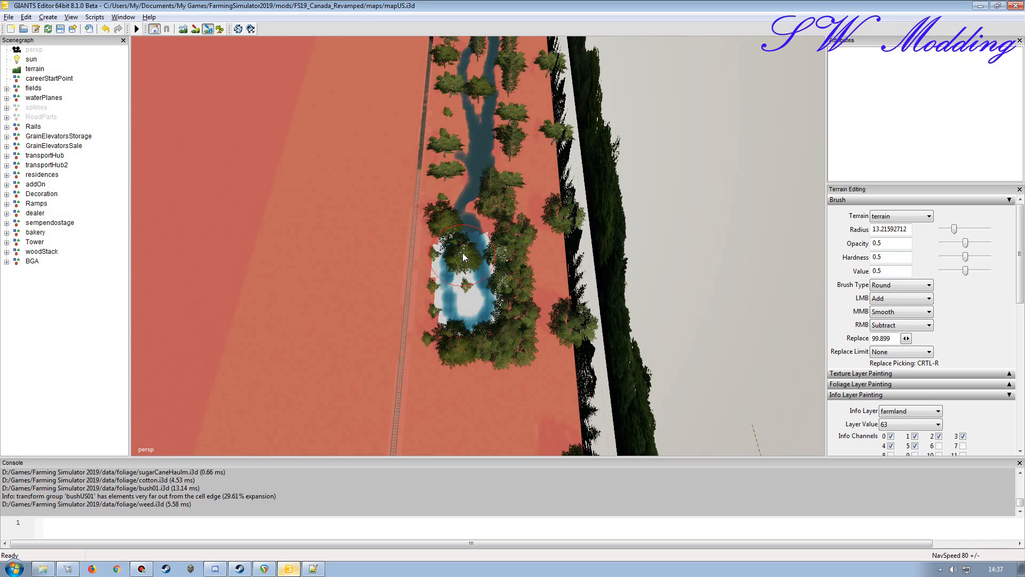
drag(465, 279, 484, 126)
middle_drag(476, 101, 466, 216)
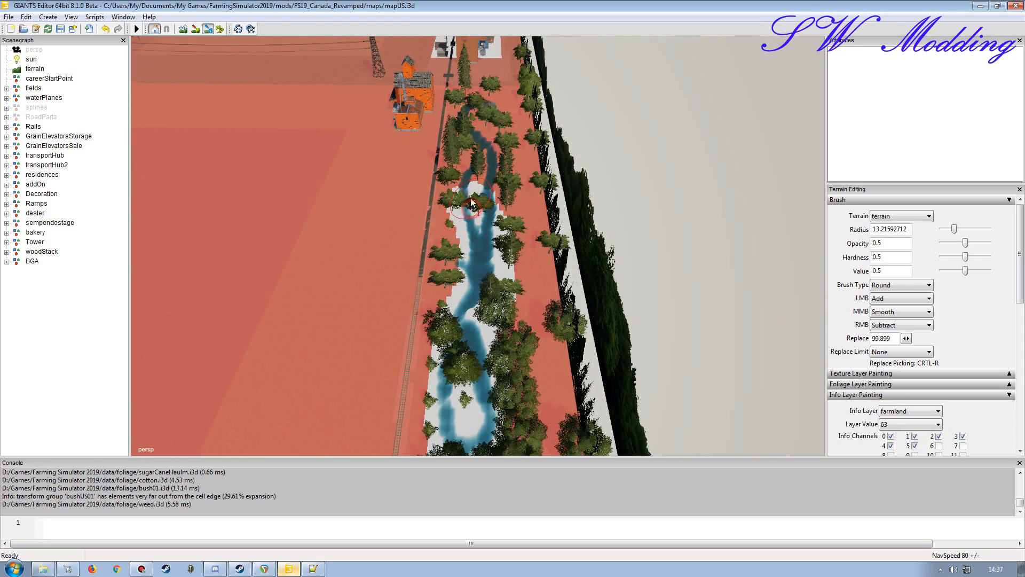
drag(478, 179, 476, 167)
alt+drag(477, 167, 472, 128)
scroll(456, 264, up, 5)
alt+drag(456, 265, 395, 290)
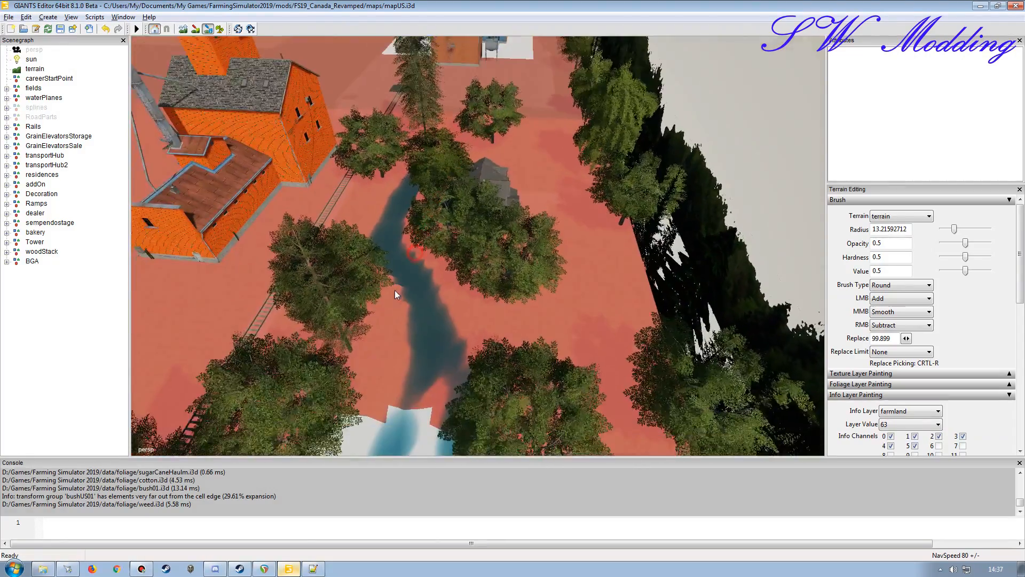
scroll(395, 290, down, 3)
drag(415, 369, 444, 199)
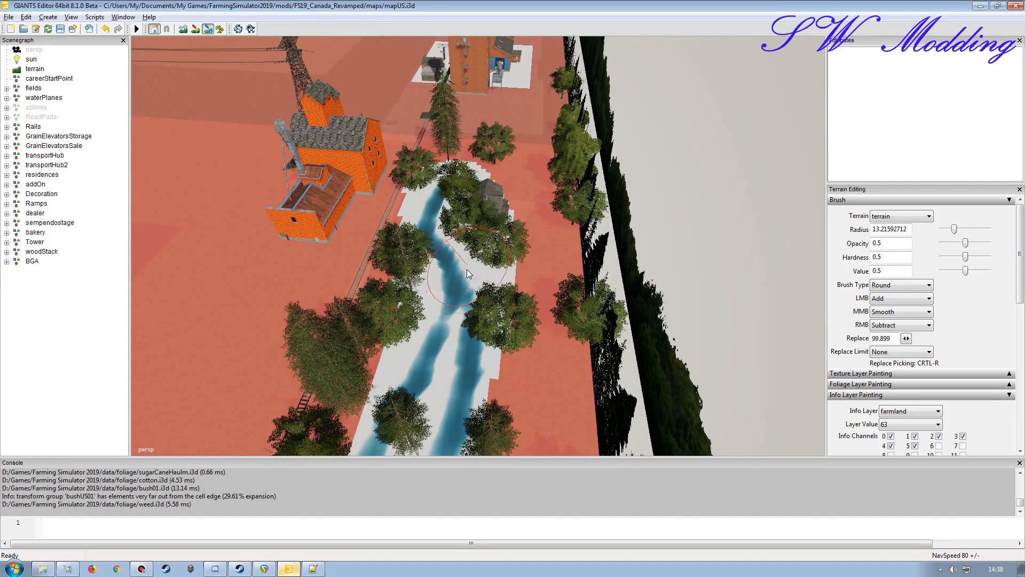
Bring the orange mill beside the stream into close view and switch the brush type to Square.
mouse_move(446, 310)
alt+mouse_down()
mouse_move(333, 312)
mouse_move(521, 335)
mouse_move(562, 308)
mouse_move(424, 402)
mouse_move(495, 334)
mouse_move(517, 262)
alt+mouse_up()
scroll(520, 300, down, 4)
scroll(519, 301, down, 4)
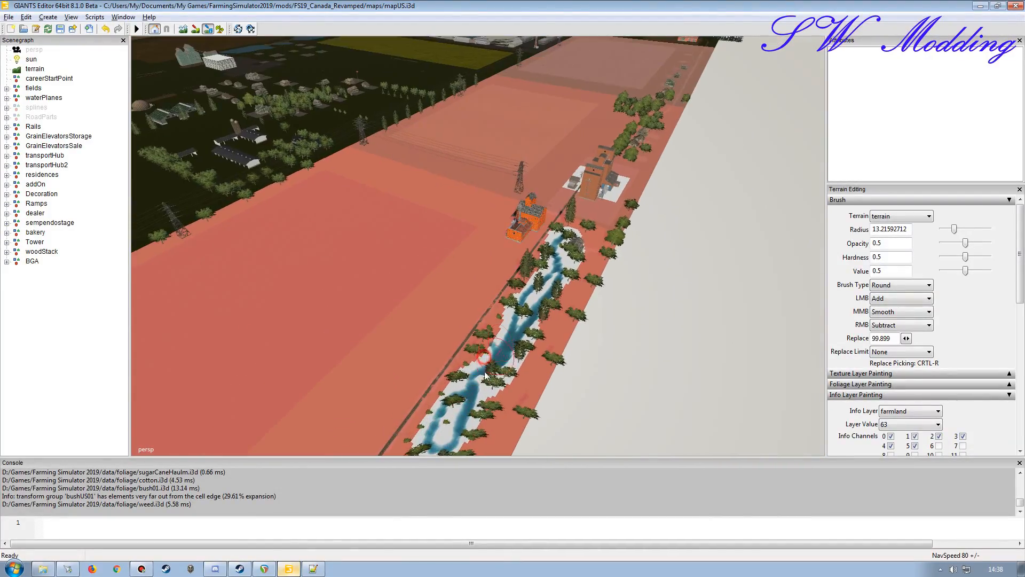
scroll(517, 261, up, 4)
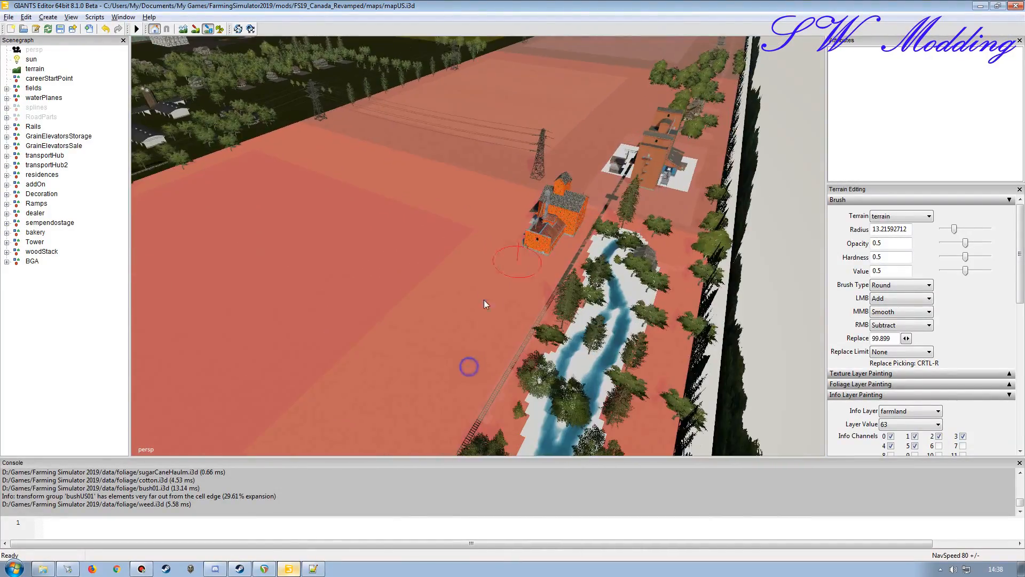
alt+drag(484, 300, 460, 300)
alt+right_drag(405, 300, 415, 277)
mouse_move(432, 263)
alt+mouse_down()
mouse_move(488, 295)
mouse_move(463, 299)
alt+mouse_up()
mouse_move(463, 299)
alt+right_down()
mouse_move(401, 280)
mouse_move(405, 252)
alt+right_up()
mouse_move(405, 252)
alt+mouse_down()
mouse_move(383, 283)
mouse_move(488, 307)
alt+mouse_up()
alt+right_drag(488, 307, 435, 307)
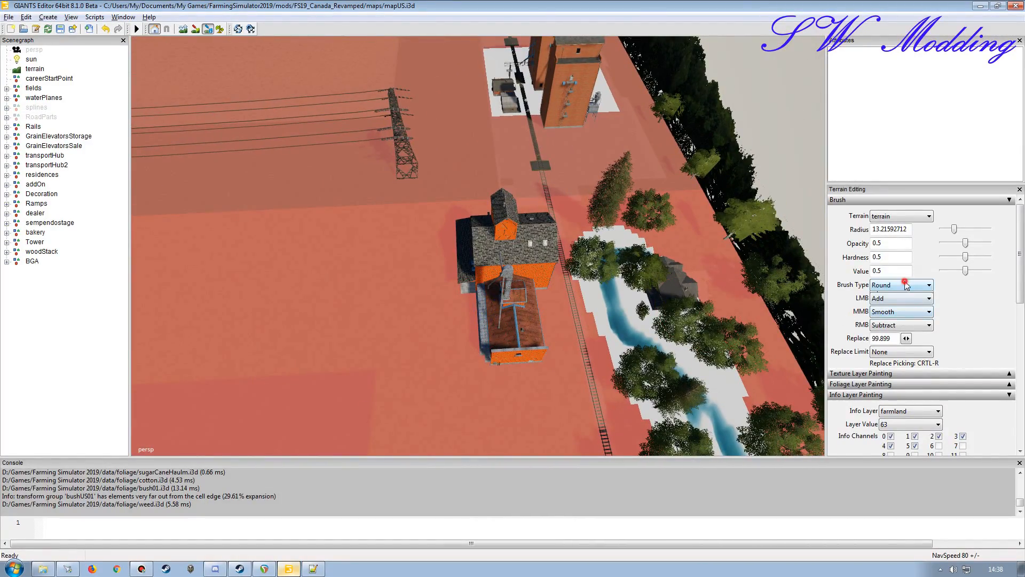
click(906, 285)
click(898, 304)
Paint a square patch of layer value 63 beneath the orange mill and check its edges.
mouse_move(478, 262)
mouse_down()
mouse_move(478, 249)
mouse_move(482, 270)
mouse_move(523, 273)
mouse_move(482, 274)
mouse_move(558, 187)
mouse_move(415, 268)
mouse_up()
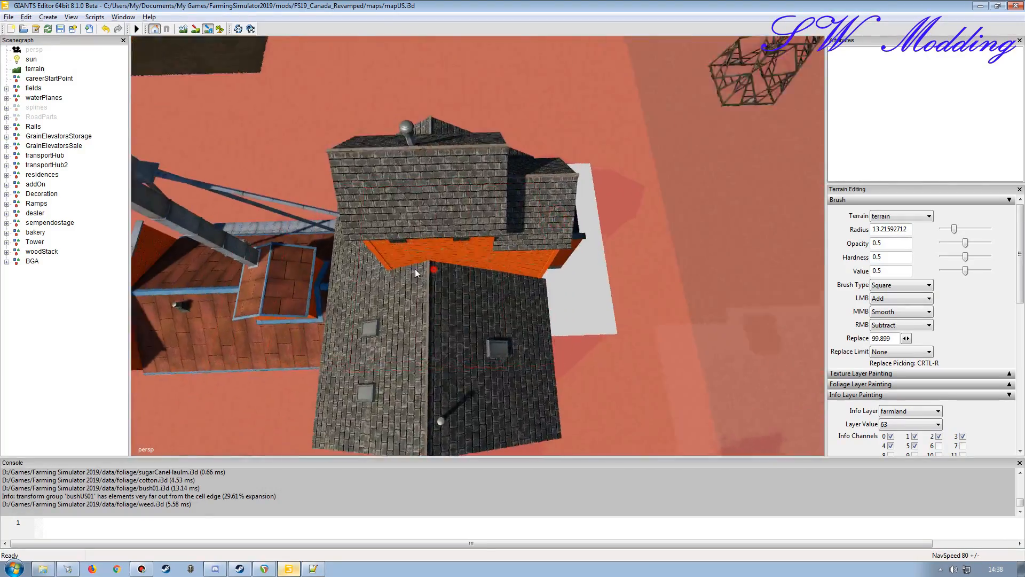
scroll(415, 268, down, 5)
mouse_move(479, 277)
mouse_down()
mouse_move(487, 288)
mouse_move(485, 213)
mouse_move(467, 244)
mouse_up()
alt+right_drag(442, 194, 419, 246)
alt+drag(418, 245, 453, 215)
alt+right_drag(465, 188, 421, 230)
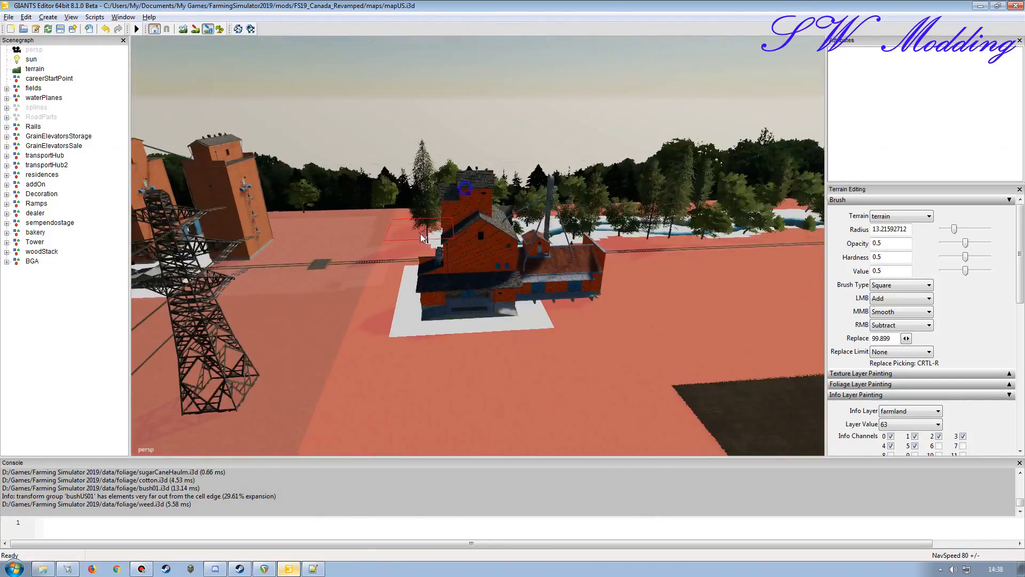
alt+drag(421, 229, 422, 262)
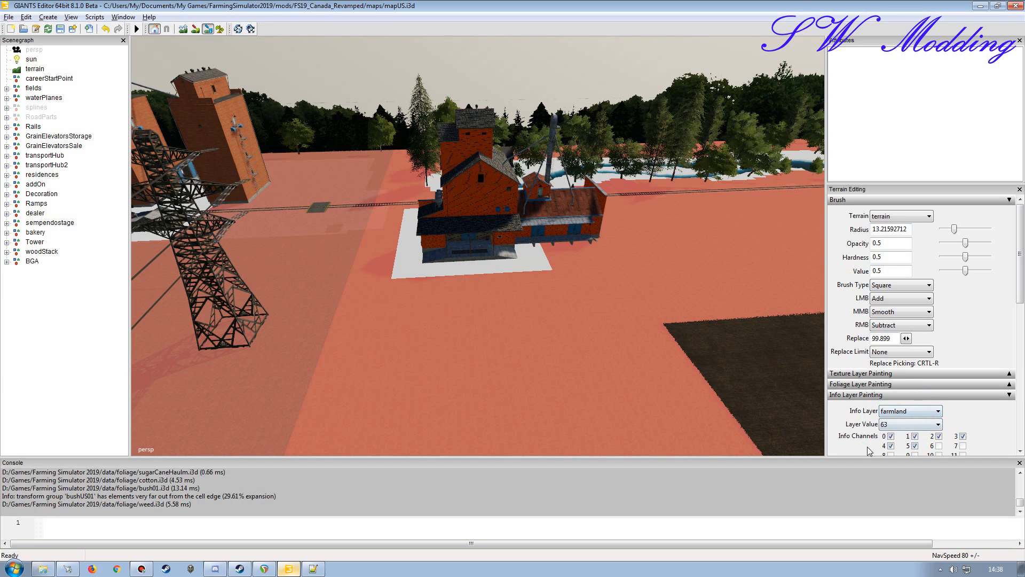
Examine the John Deere dealership, its paved yard and the surrounding unpainted land from several angles.
alt+drag(542, 312, 347, 316)
alt+drag(513, 323, 428, 322)
alt+right_drag(632, 316, 321, 318)
alt+right_drag(525, 266, 561, 256)
alt+drag(603, 263, 508, 258)
alt+drag(471, 268, 430, 257)
alt+right_drag(326, 311, 515, 136)
alt+drag(360, 295, 427, 297)
alt+right_drag(400, 297, 546, 223)
alt+drag(400, 261, 331, 258)
alt+right_drag(366, 252, 349, 251)
alt+drag(349, 249, 449, 208)
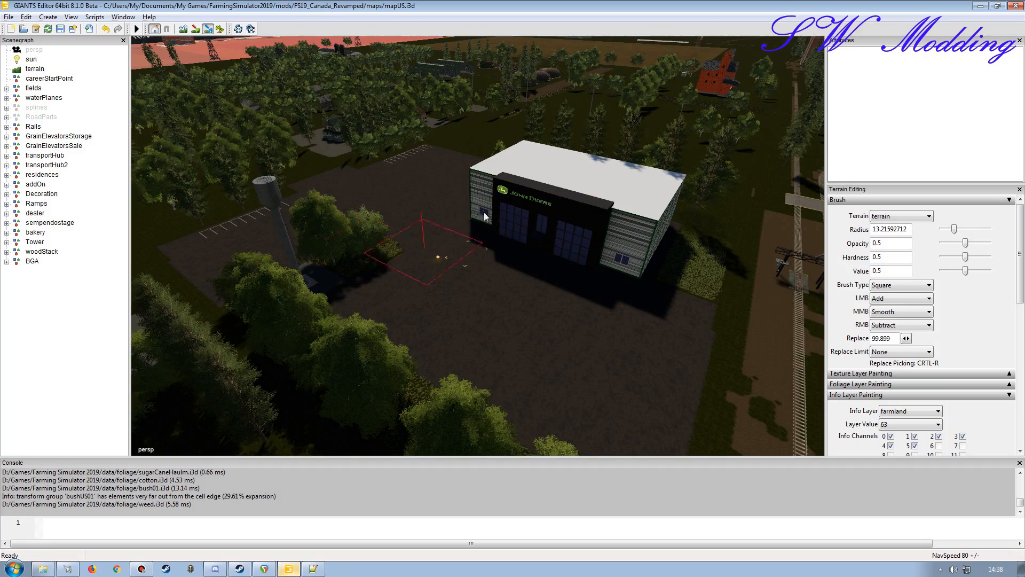
alt+drag(470, 272, 521, 271)
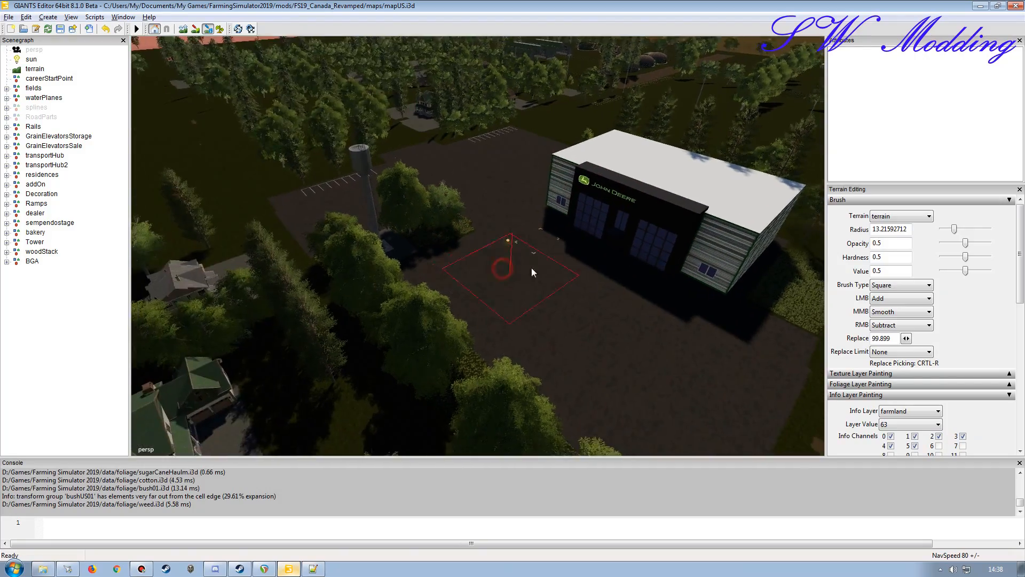
alt+right_drag(520, 270, 395, 294)
alt+drag(395, 295, 440, 291)
alt+right_drag(401, 283, 513, 245)
alt+drag(466, 253, 453, 271)
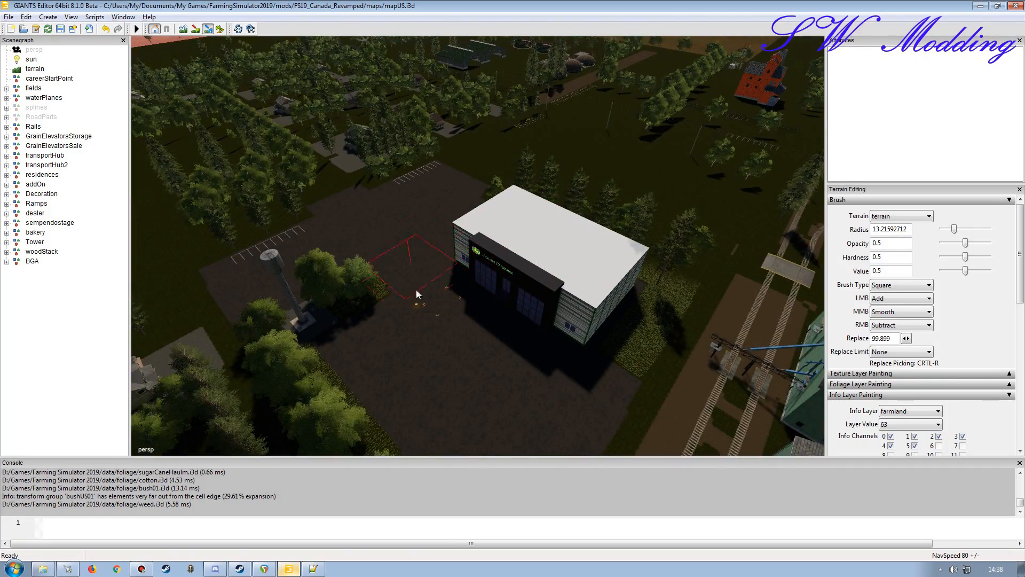
alt+drag(517, 273, 409, 271)
alt+right_drag(409, 272, 414, 294)
alt+drag(414, 294, 443, 318)
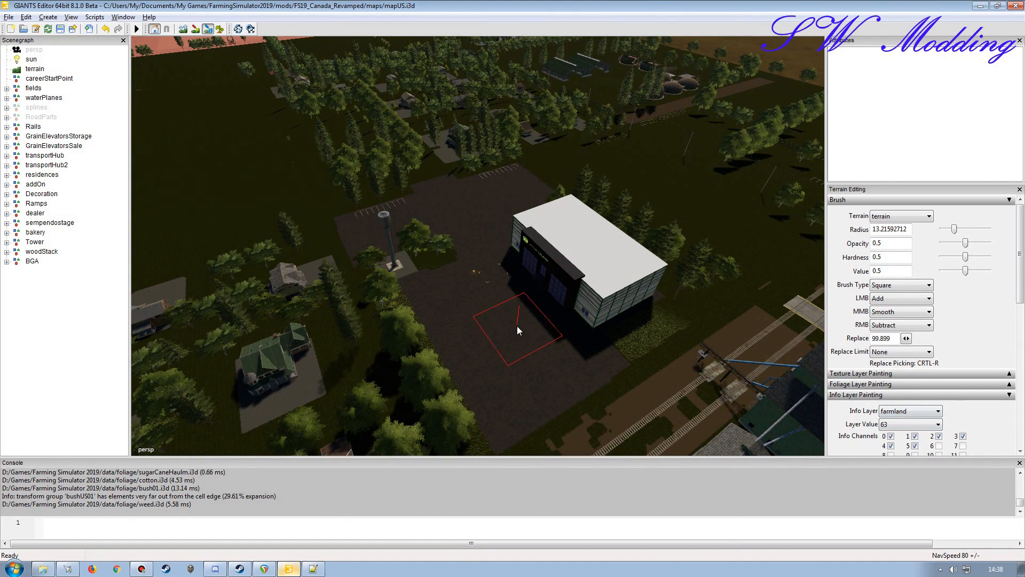
Paint layer value 63 over the paved yard directly in front of the John Deere dealership and around its track-side corner.
mouse_move(470, 278)
mouse_down()
mouse_move(505, 293)
mouse_move(498, 311)
mouse_up()
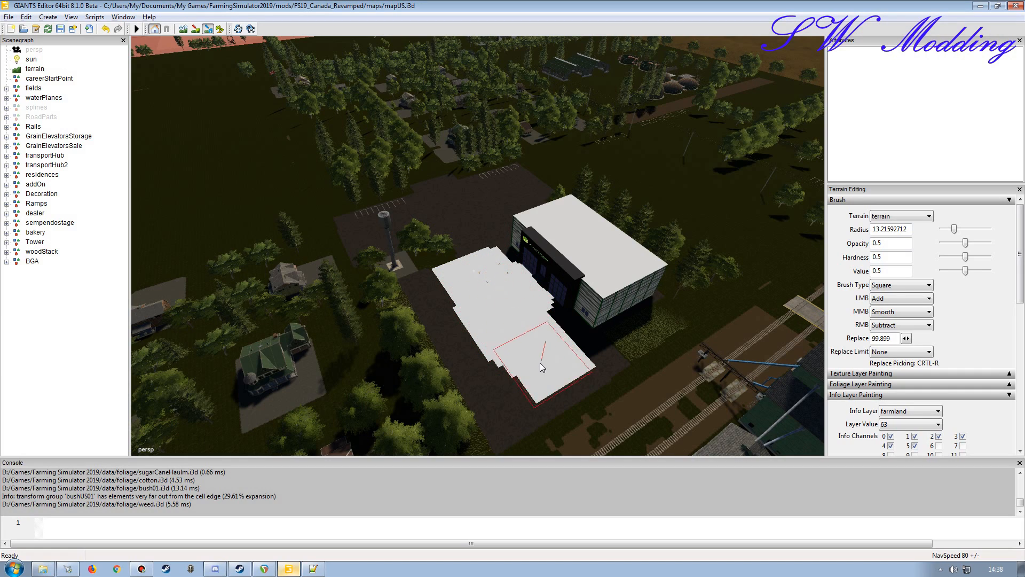
mouse_move(540, 366)
mouse_down()
mouse_move(585, 342)
mouse_move(577, 335)
mouse_up()
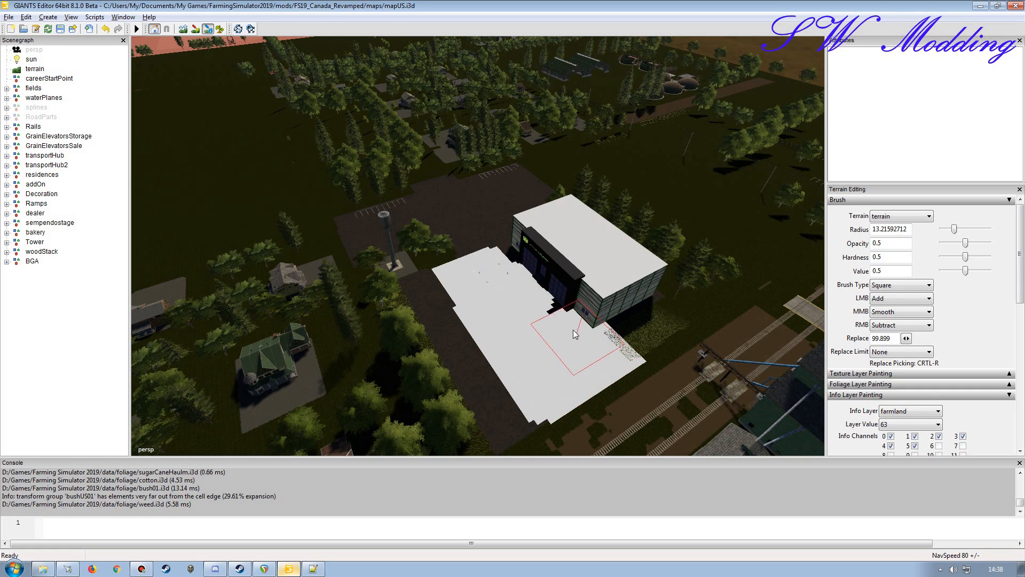
mouse_move(472, 281)
mouse_down()
mouse_move(464, 284)
mouse_move(485, 309)
mouse_up()
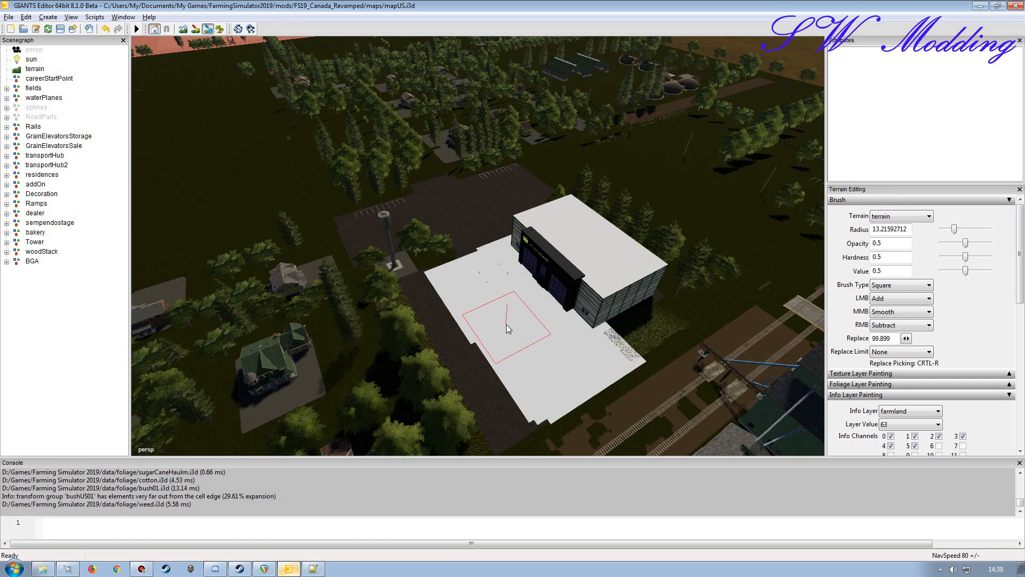
Extend the layer value 63 area across the front yard to the hedge and down to its corner near the railway crossing.
alt+drag(530, 353, 485, 309)
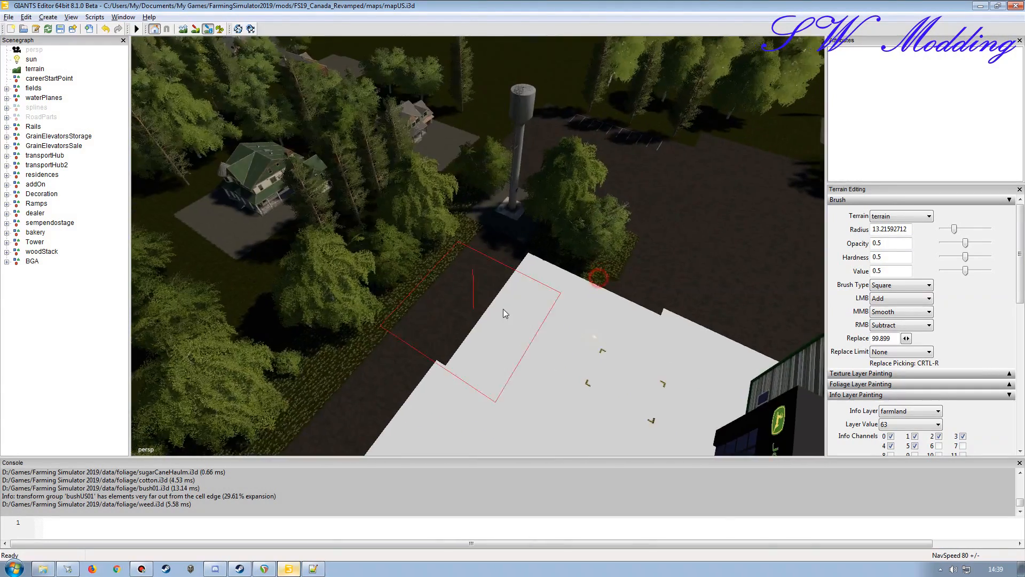
alt+right_drag(563, 286, 422, 289)
alt+drag(421, 289, 510, 300)
alt+right_drag(511, 300, 410, 325)
alt+drag(410, 325, 524, 220)
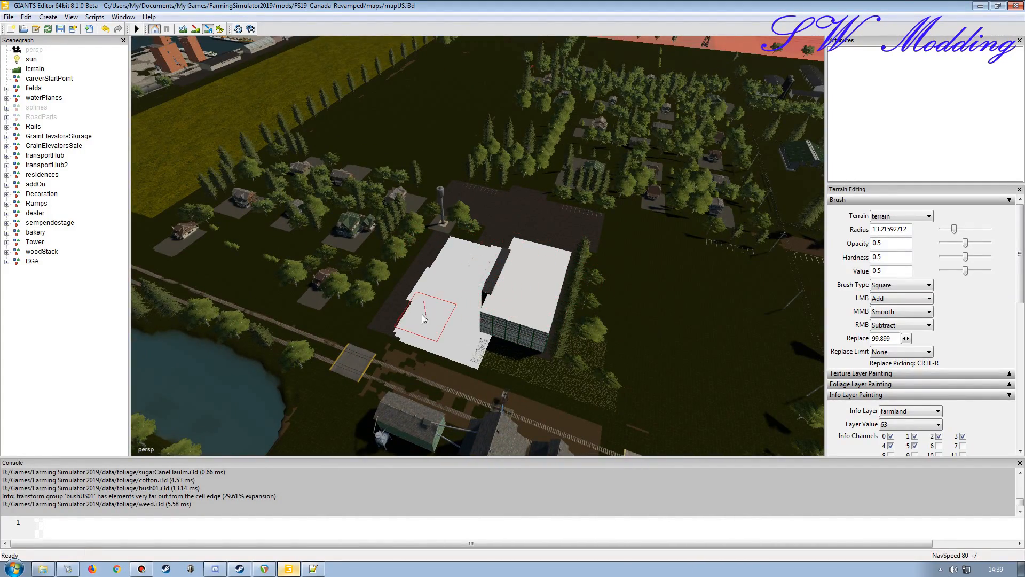
drag(423, 319, 412, 323)
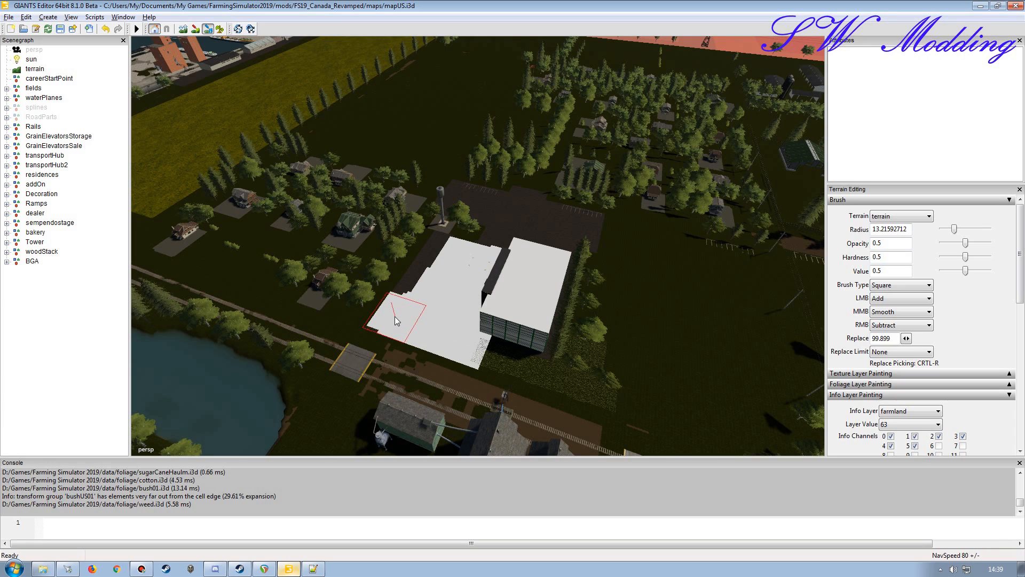
drag(400, 312, 407, 305)
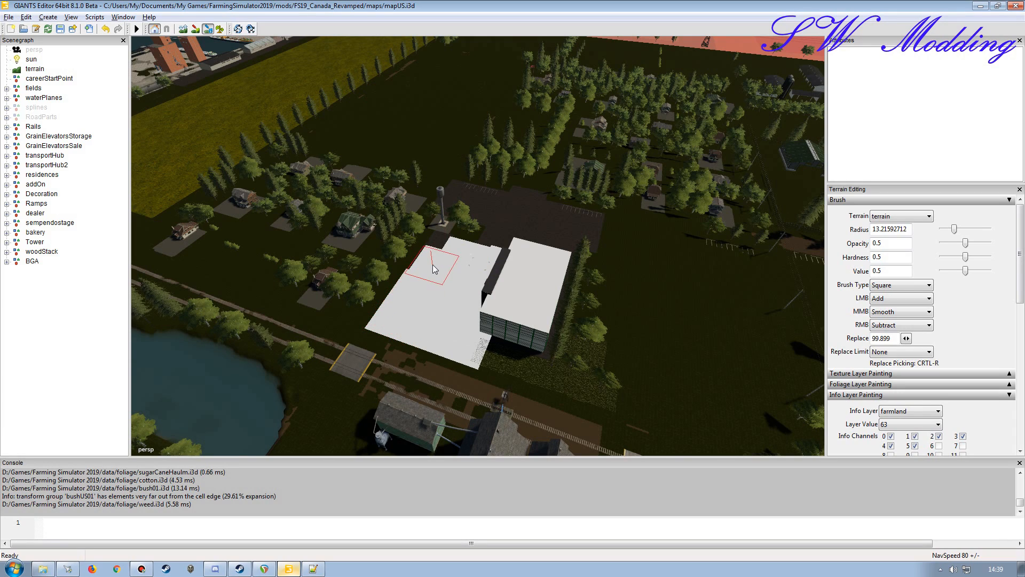
Paint layer value 63 along the hedge past the water tower and over the paved area beyond the dealership's far end.
alt+drag(427, 269, 370, 282)
alt+right_drag(370, 282, 512, 333)
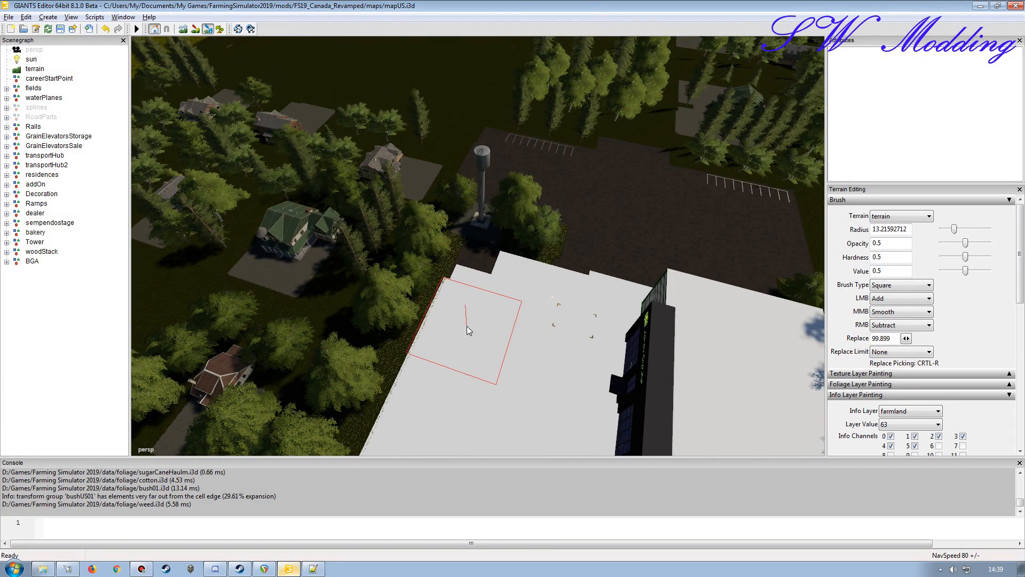
mouse_move(484, 293)
mouse_down()
mouse_move(483, 282)
mouse_move(568, 245)
mouse_up()
mouse_move(568, 244)
alt+right_down()
mouse_move(586, 226)
mouse_move(565, 267)
mouse_move(579, 250)
alt+right_up()
mouse_move(580, 250)
alt+mouse_down()
mouse_move(488, 262)
mouse_move(499, 267)
alt+mouse_up()
mouse_move(498, 268)
alt+right_down()
mouse_move(500, 283)
mouse_move(447, 291)
alt+right_up()
mouse_move(472, 295)
mouse_down()
mouse_move(475, 258)
mouse_move(511, 277)
mouse_move(524, 263)
mouse_move(515, 350)
mouse_move(540, 347)
mouse_up()
mouse_move(540, 347)
alt+right_down()
mouse_move(476, 347)
mouse_move(529, 341)
mouse_move(513, 238)
mouse_move(533, 285)
mouse_move(552, 287)
alt+right_up()
mouse_move(552, 287)
mouse_down()
mouse_move(495, 313)
mouse_move(470, 284)
mouse_move(431, 288)
mouse_move(430, 315)
mouse_move(464, 341)
mouse_move(477, 330)
mouse_up()
Fill the ground beneath and behind the dealership building with layer value 63 up to the rear tree line.
mouse_move(478, 329)
alt+mouse_down()
mouse_move(476, 299)
mouse_move(390, 279)
mouse_move(518, 265)
alt+mouse_up()
alt+right_drag(518, 265, 479, 317)
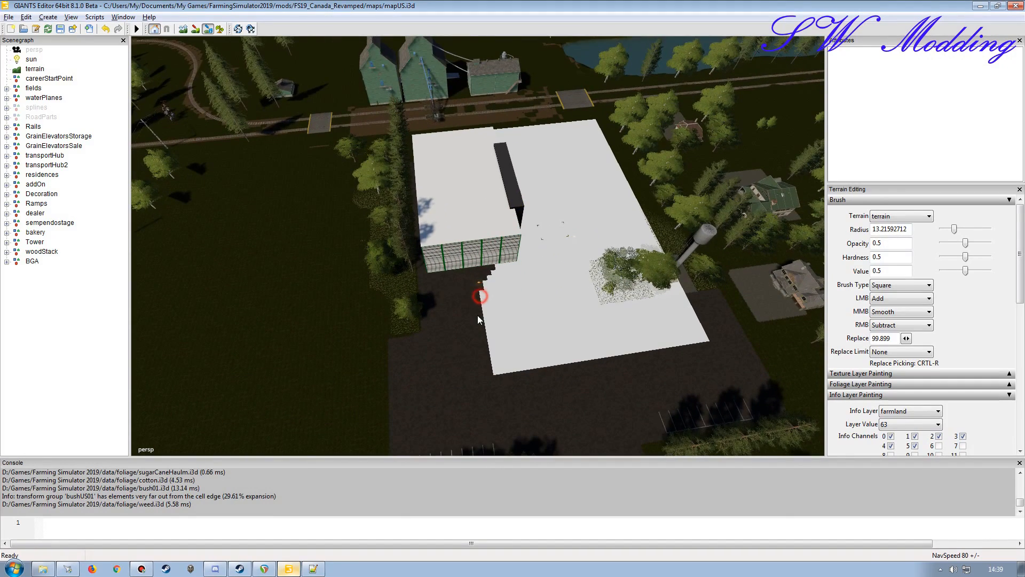
mouse_move(455, 272)
mouse_down()
mouse_move(476, 304)
mouse_move(462, 311)
mouse_move(486, 321)
mouse_move(459, 327)
mouse_move(470, 341)
mouse_move(459, 335)
mouse_move(473, 288)
mouse_up()
alt+drag(482, 238, 542, 300)
alt+right_drag(542, 299, 473, 300)
alt+drag(483, 278, 463, 279)
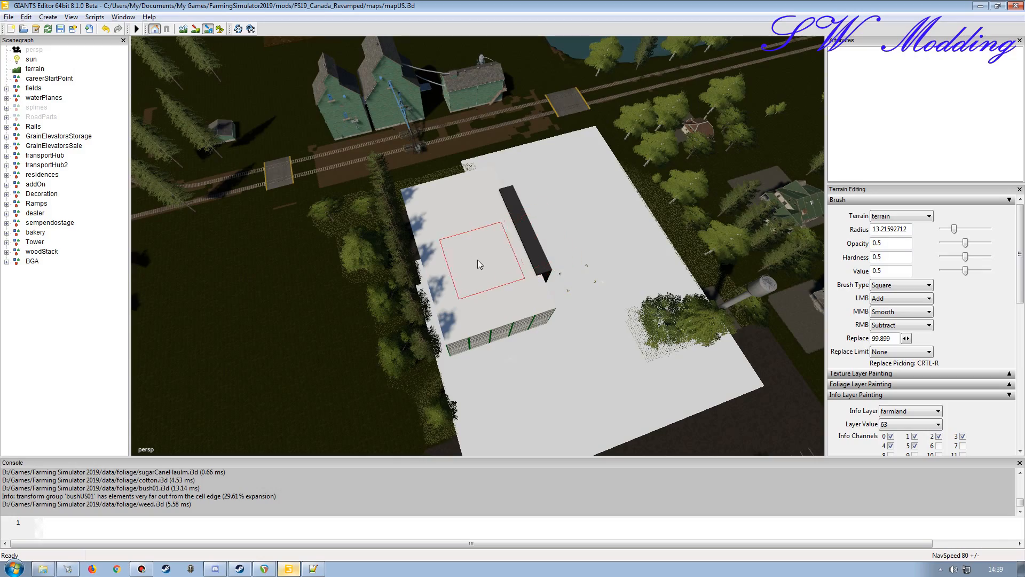
Paint layer value 63 over the unpainted grass corner between the dealership's end wall and the railway tracks.
alt+drag(449, 260, 460, 222)
alt+right_drag(460, 223, 504, 133)
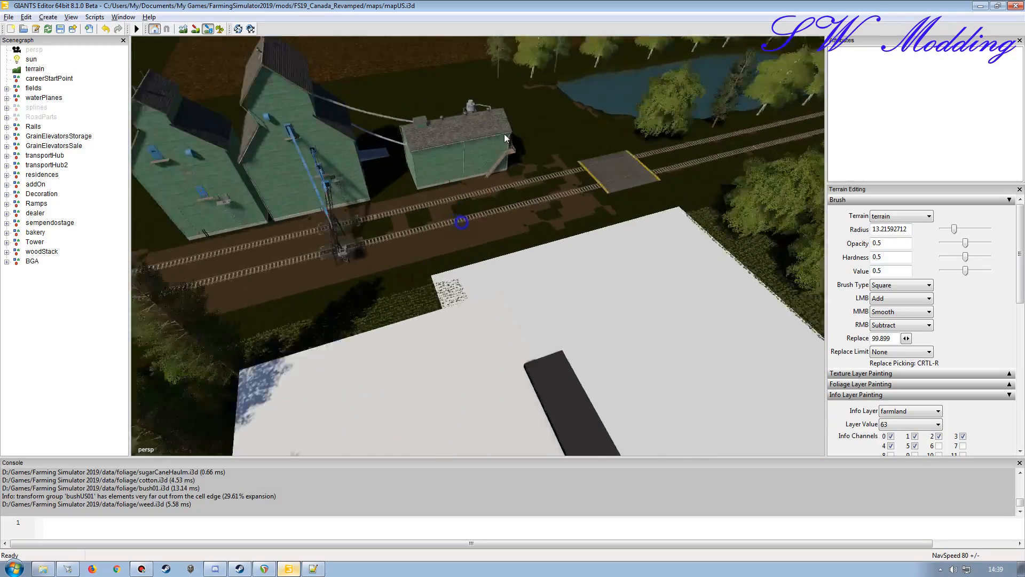
alt+drag(444, 240, 344, 188)
alt+right_drag(344, 188, 332, 243)
alt+drag(334, 238, 368, 246)
alt+right_drag(369, 246, 442, 208)
alt+drag(443, 209, 320, 229)
alt+right_drag(399, 222, 314, 234)
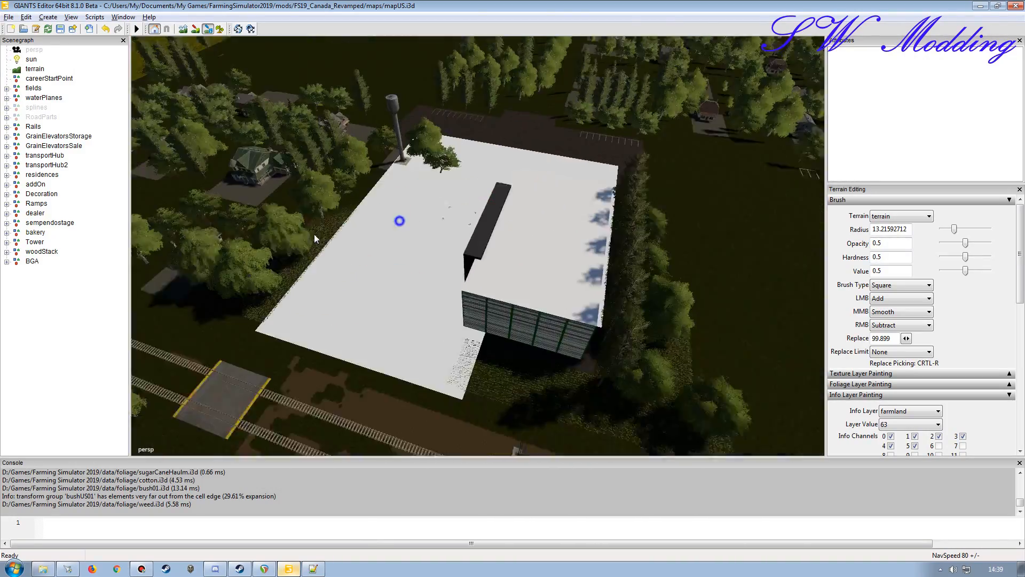
alt+drag(342, 252, 398, 270)
mouse_move(472, 252)
mouse_down()
mouse_move(453, 292)
mouse_move(485, 289)
mouse_up()
Examine the edges of the painted dealership lot and the remaining parking area from several angles.
alt+drag(428, 270, 341, 219)
mouse_move(472, 261)
alt+mouse_down()
mouse_move(540, 293)
mouse_move(461, 251)
mouse_move(527, 275)
alt+mouse_up()
mouse_move(527, 275)
alt+right_down()
mouse_move(388, 272)
mouse_move(496, 267)
alt+right_up()
alt+drag(497, 267, 481, 253)
alt+drag(446, 263, 477, 271)
mouse_move(547, 261)
alt+mouse_down()
mouse_move(399, 259)
mouse_move(530, 254)
alt+mouse_up()
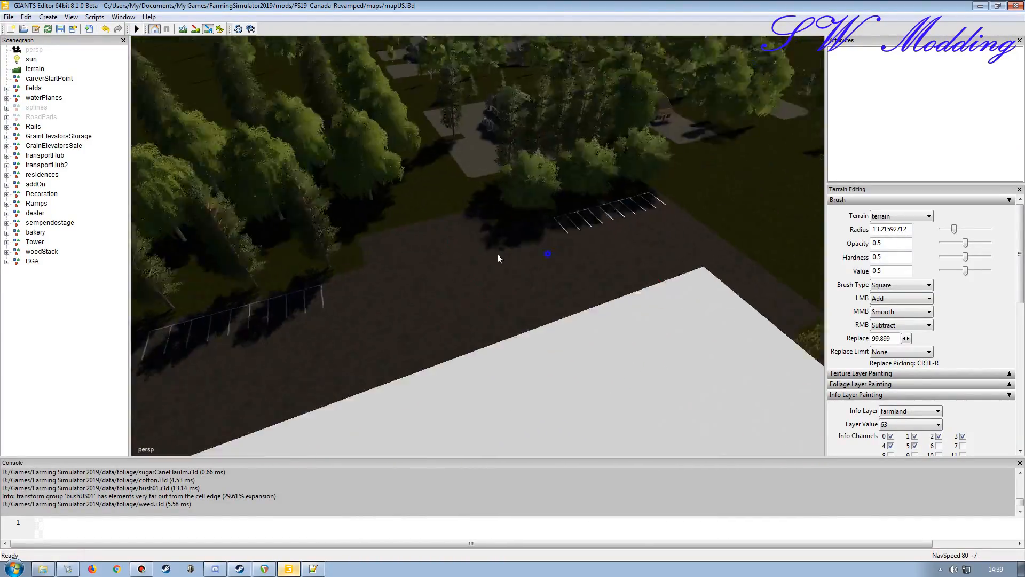
alt+right_drag(530, 254, 473, 256)
alt+drag(473, 255, 479, 287)
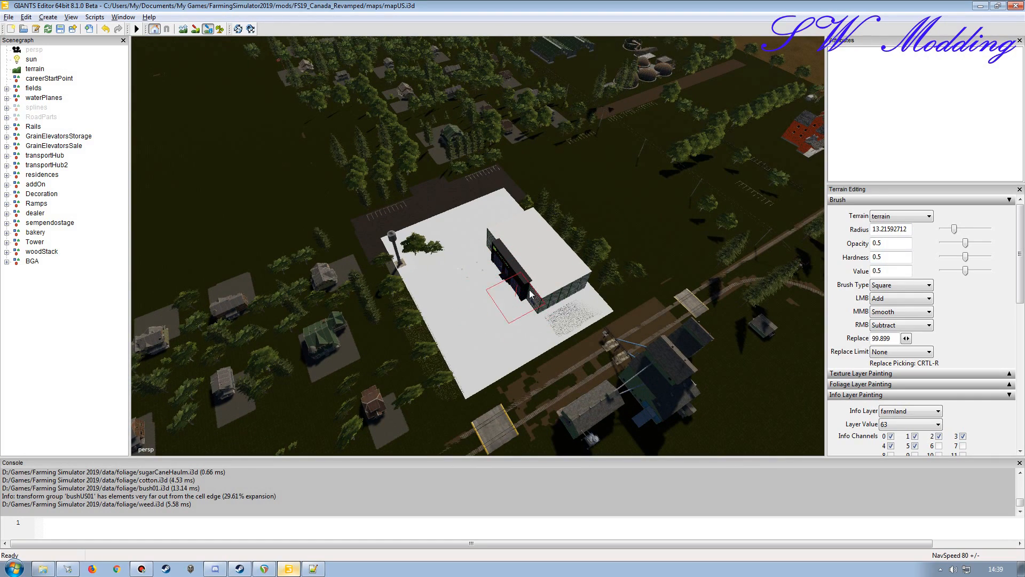
Survey the map from the dealership past the forest elevator, checking the painted mills, elevators and farmland from a wide view.
alt+drag(494, 334, 530, 269)
alt+drag(488, 299, 365, 325)
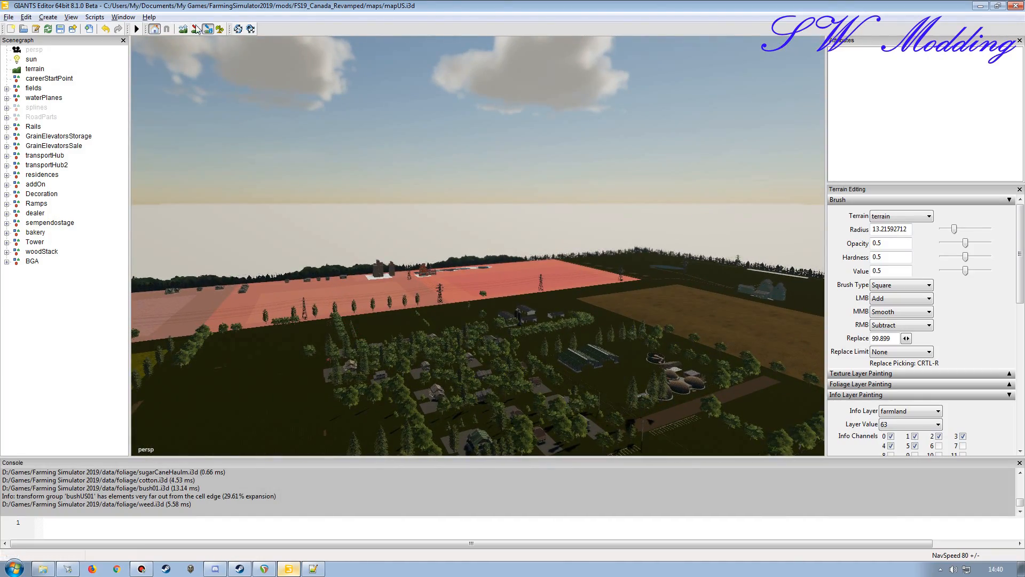
alt+right_drag(310, 318, 534, 120)
alt+right_drag(341, 315, 502, 149)
alt+drag(379, 323, 479, 322)
alt+right_drag(369, 340, 426, 301)
alt+drag(427, 300, 654, 368)
alt+right_drag(511, 356, 380, 297)
alt+drag(502, 283, 404, 298)
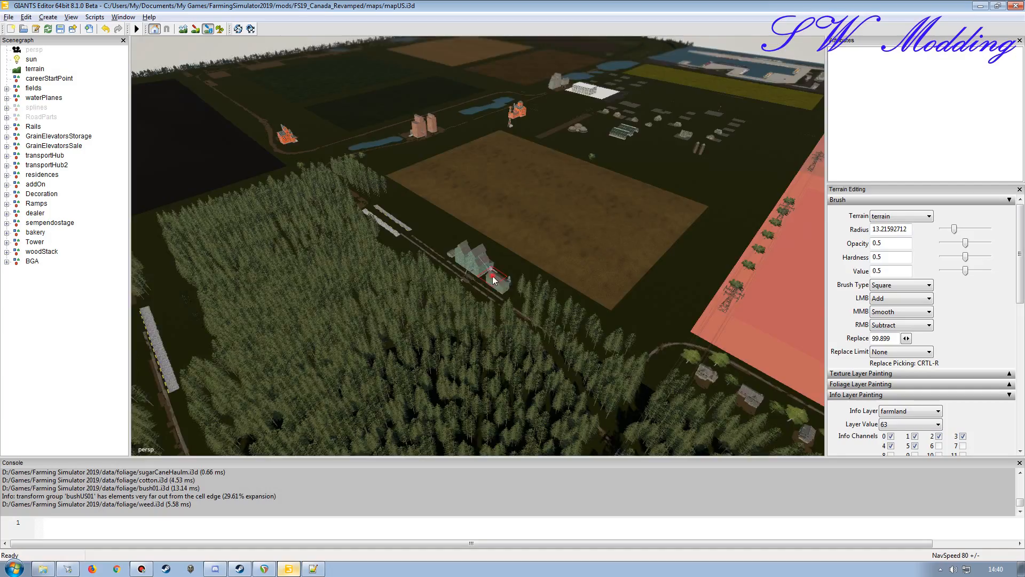
alt+drag(492, 277, 438, 290)
alt+right_drag(571, 278, 473, 261)
alt+drag(435, 306, 531, 314)
alt+drag(472, 354, 475, 333)
alt+drag(410, 358, 407, 313)
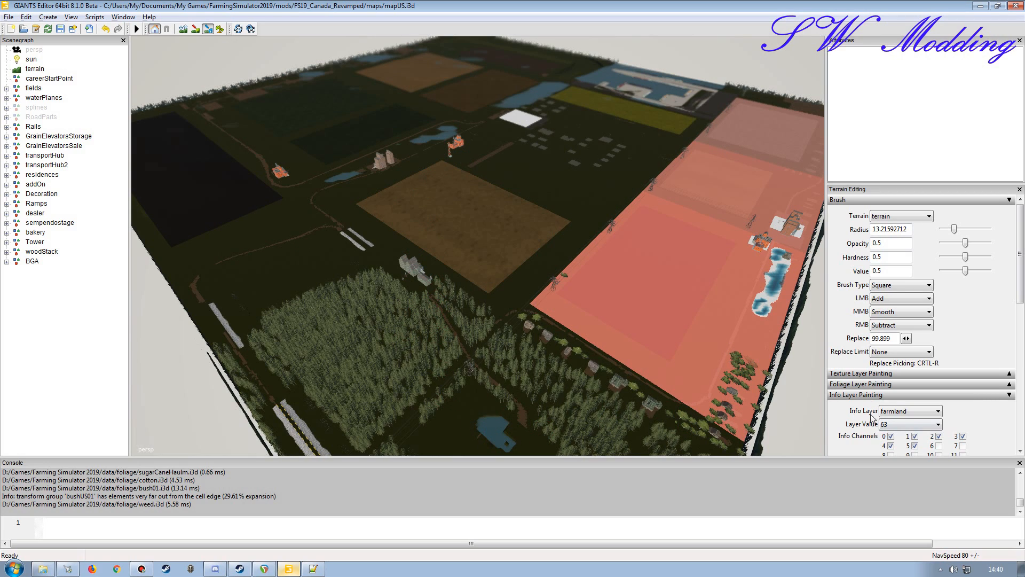
alt+drag(481, 394, 482, 412)
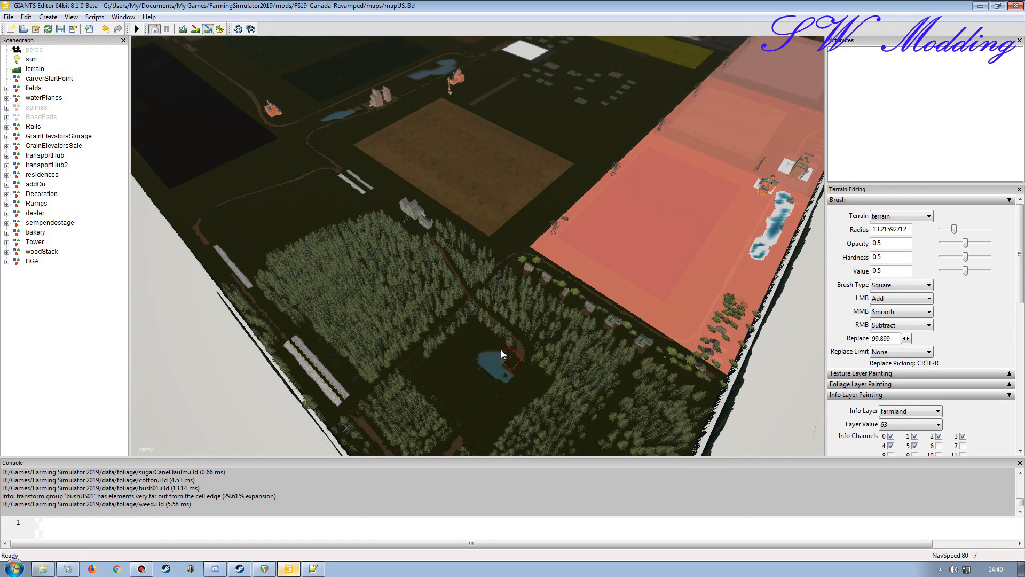
alt+drag(488, 375, 449, 363)
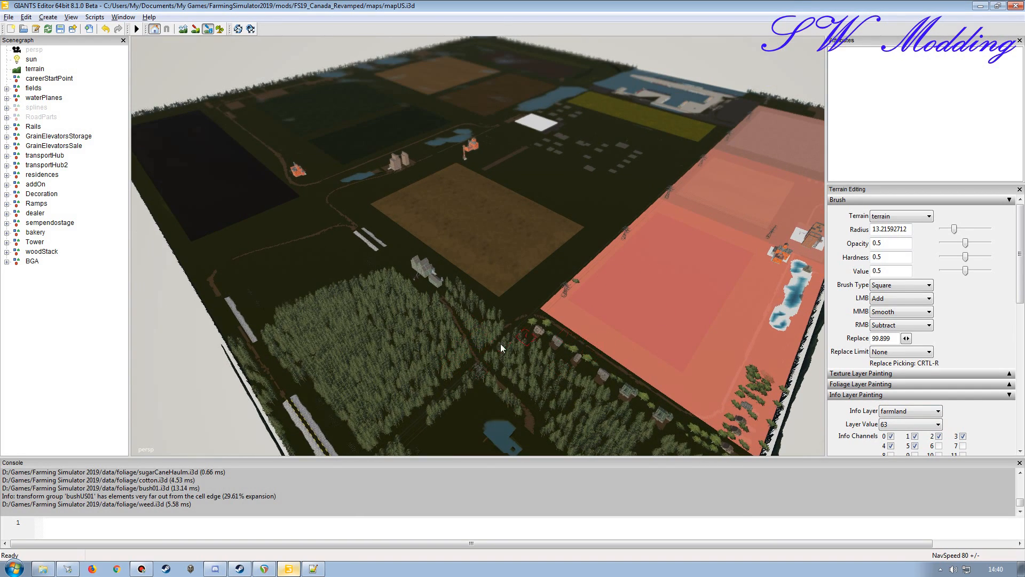
alt+drag(458, 290, 516, 285)
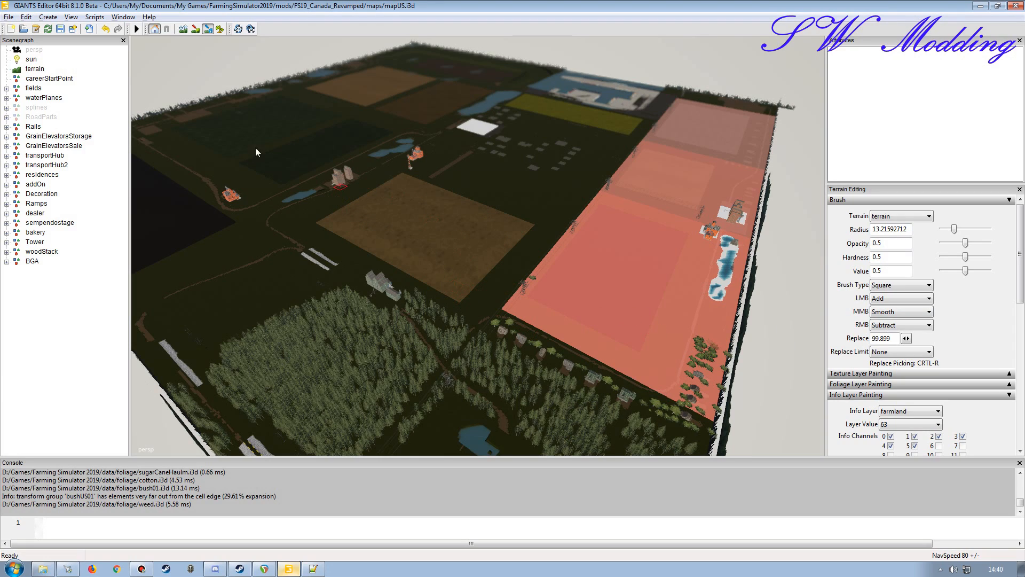
Save the map scene and check the farmland entries of mapUS_farmlands.xml in Notepad++.
click(61, 29)
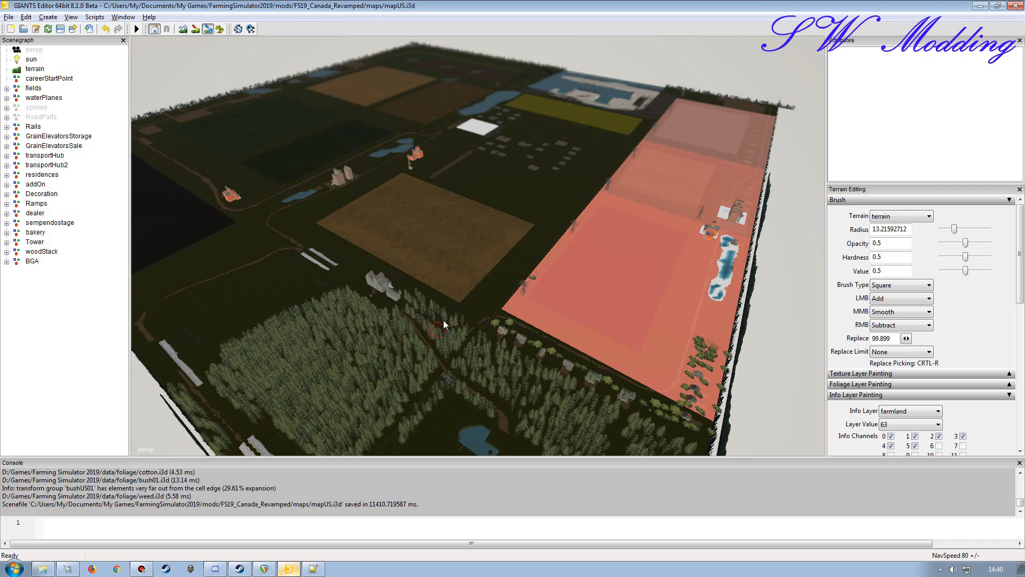
click(314, 571)
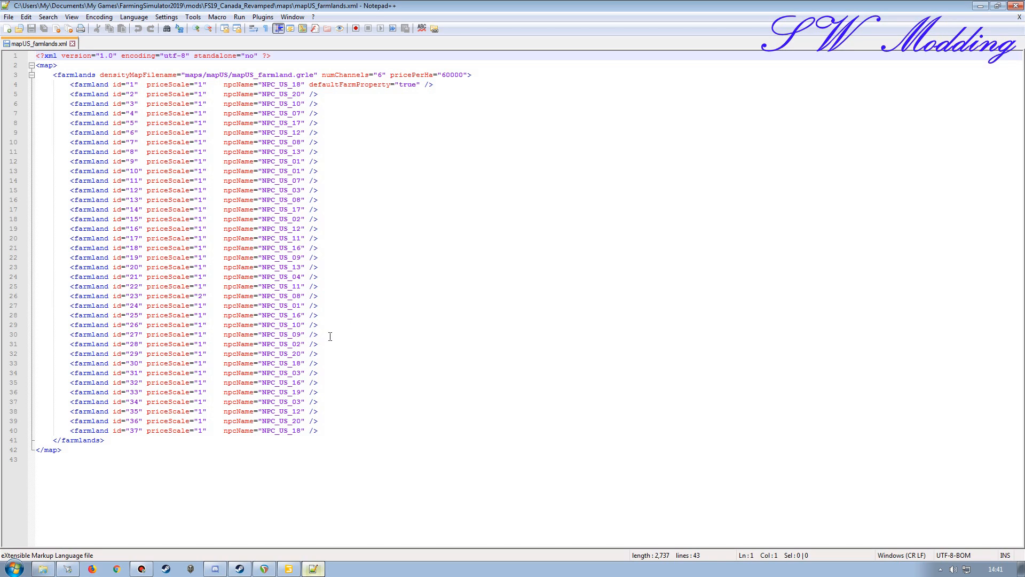
click(288, 568)
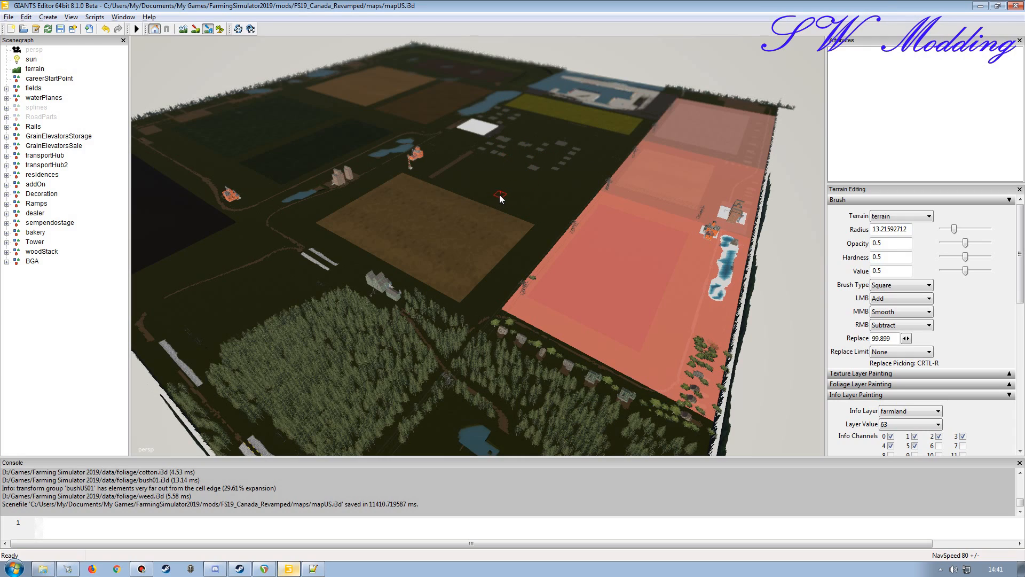
Bring the open land between the housing area and the yellow field into close view.
alt+drag(481, 250, 468, 247)
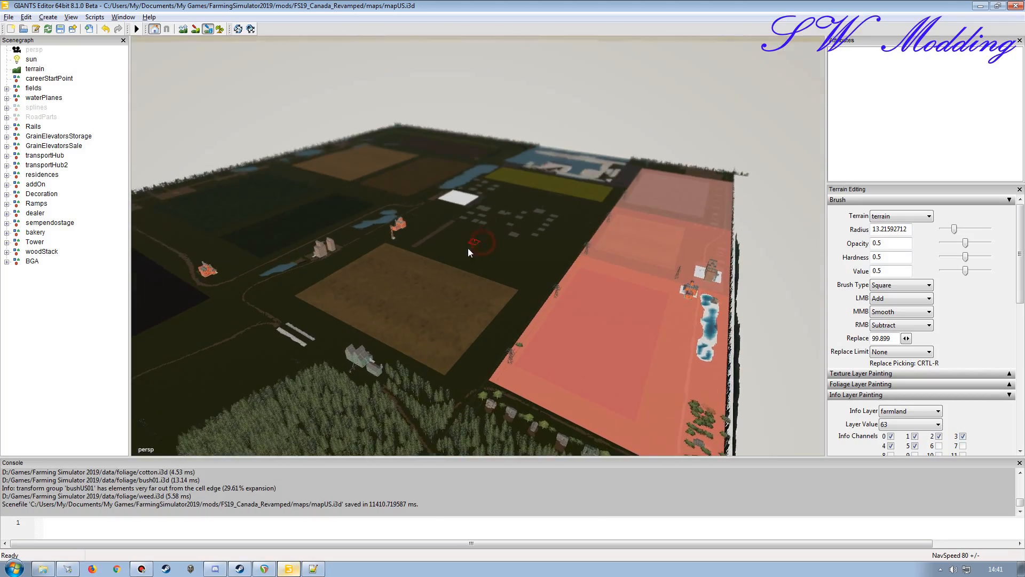
scroll(468, 248, up, 3)
alt+drag(426, 289, 523, 156)
alt+drag(492, 222, 575, 81)
scroll(455, 309, up, 2)
alt+drag(454, 309, 434, 239)
scroll(534, 273, up, 3)
scroll(488, 232, down, 4)
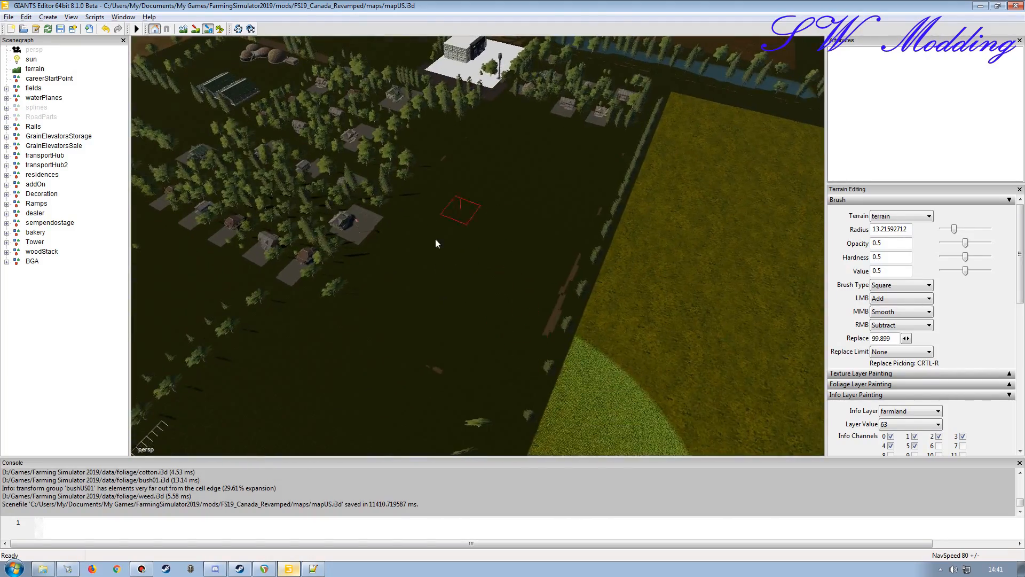
alt+drag(499, 259, 473, 242)
scroll(418, 280, up, 3)
scroll(513, 208, down, 3)
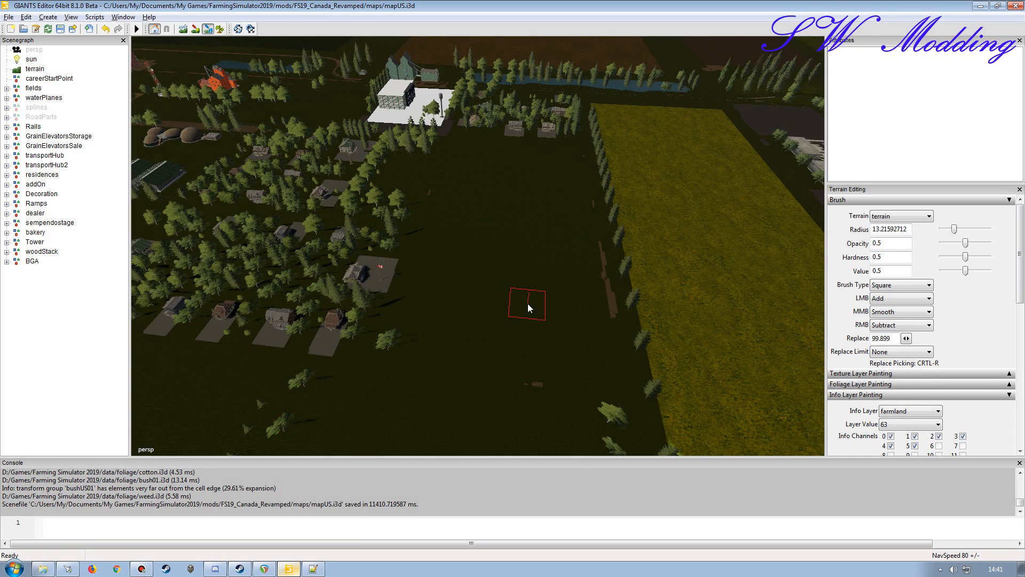
Set the farmland layer value to 5 with only info channels 0 and 2 enabled.
drag(1020, 286, 1021, 327)
click(891, 350)
click(915, 349)
click(893, 341)
click(915, 340)
click(939, 340)
click(963, 340)
click(939, 340)
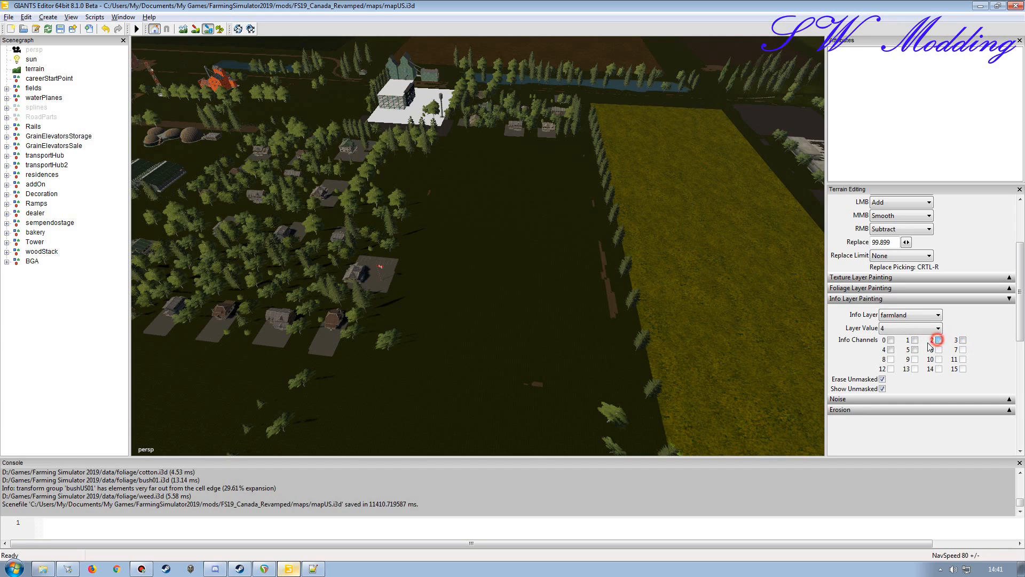
click(891, 340)
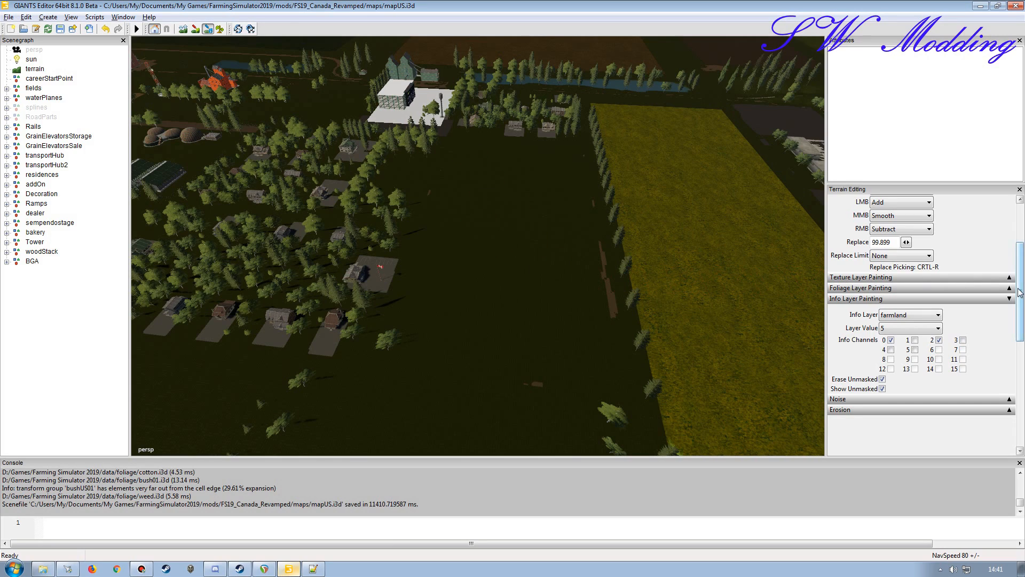
Set the brush radius to about 26.23 and paint layer value 5 over the open land between the houses and yellow field.
drag(1019, 291, 1022, 214)
click(967, 229)
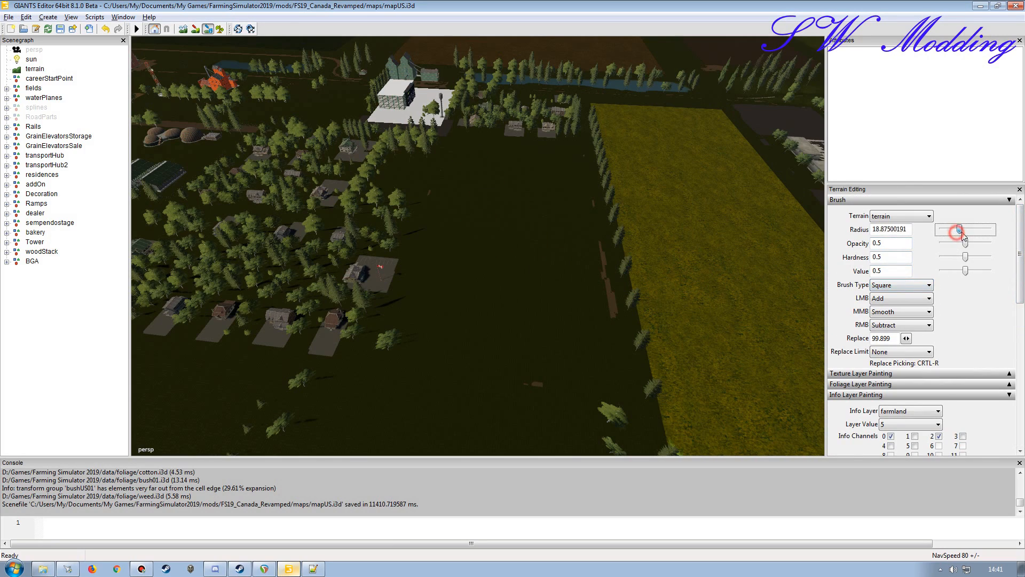
mouse_move(473, 152)
mouse_down()
mouse_move(460, 345)
mouse_move(543, 321)
mouse_move(558, 166)
mouse_move(518, 160)
mouse_move(505, 170)
mouse_up()
mouse_move(506, 274)
mouse_down()
mouse_move(514, 186)
mouse_move(528, 246)
mouse_up()
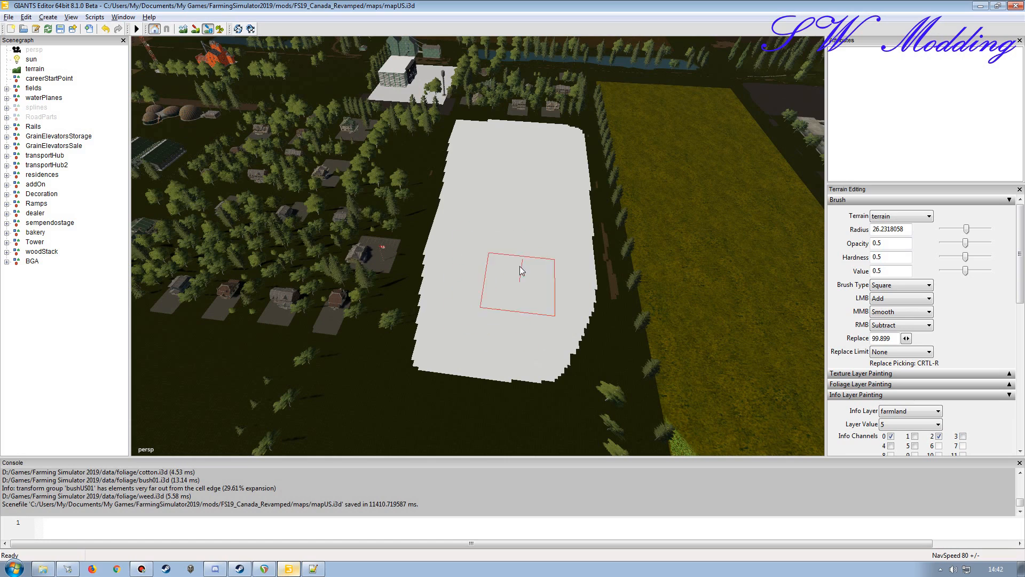
Examine the defaultFarmProperty attribute of farmland 1 and the farmland 5 entry in mapUS_farmlands.xml, and close Notepad++.
click(313, 569)
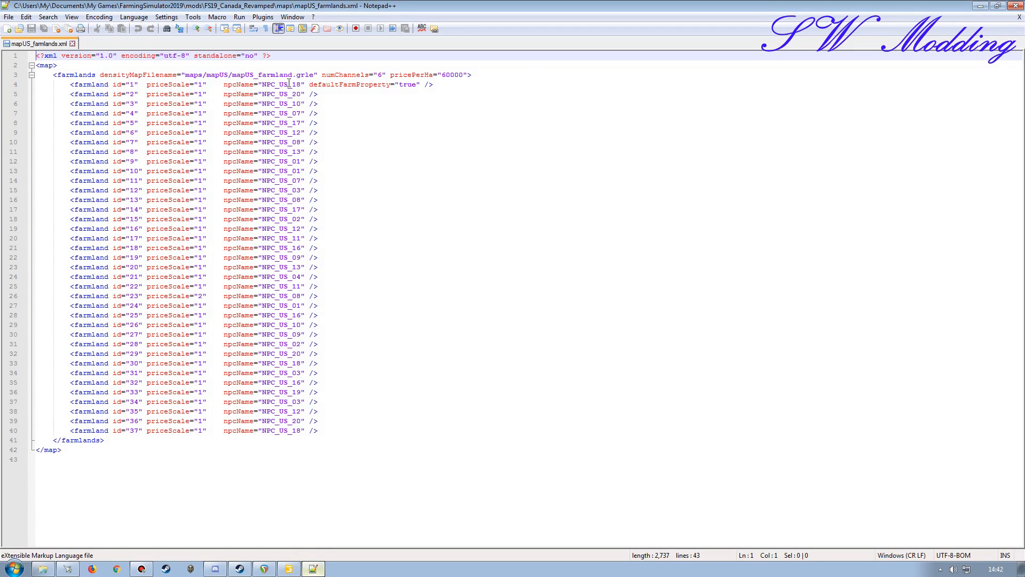
drag(309, 84, 433, 84)
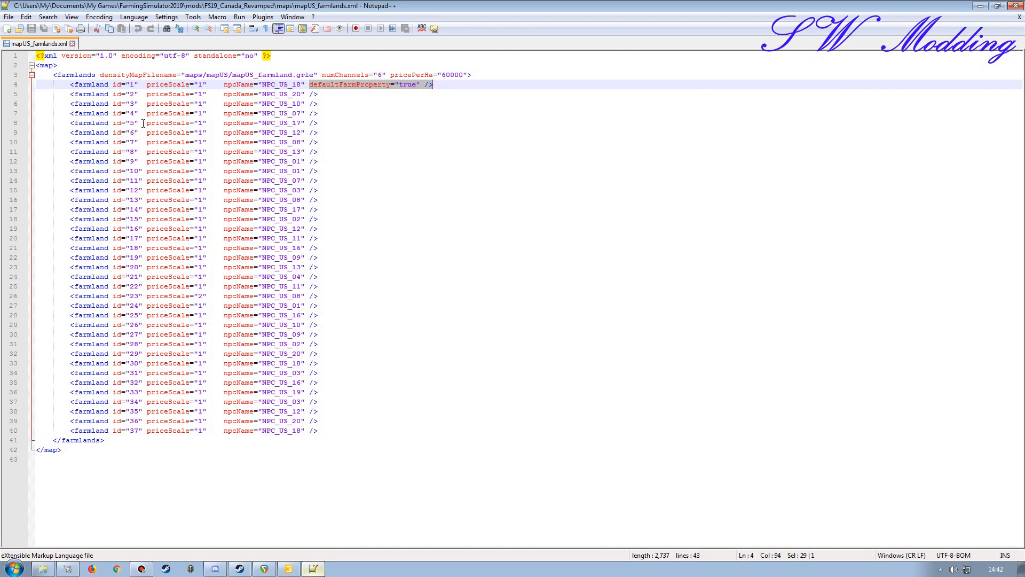
drag(114, 123, 357, 127)
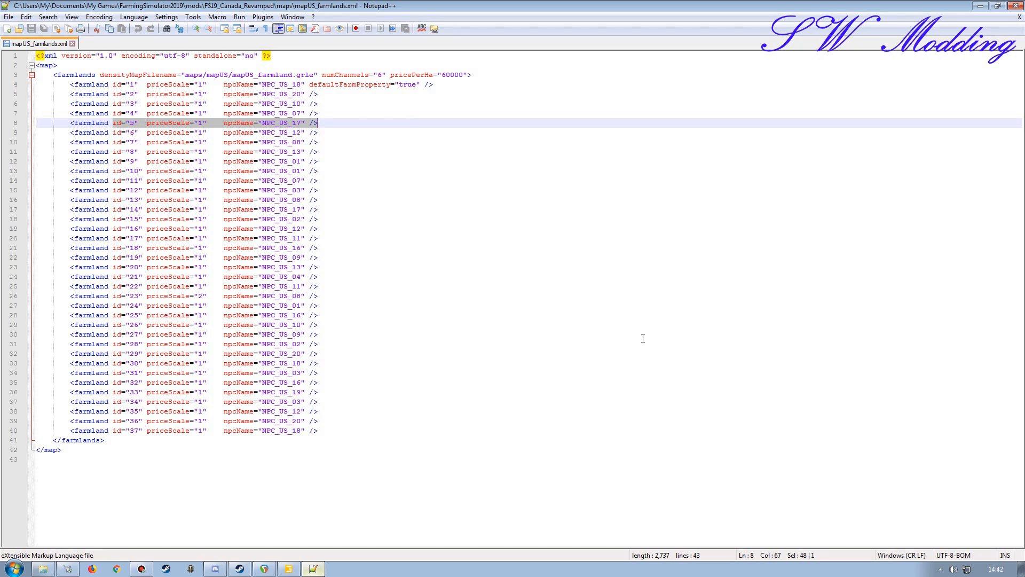
click(1019, 17)
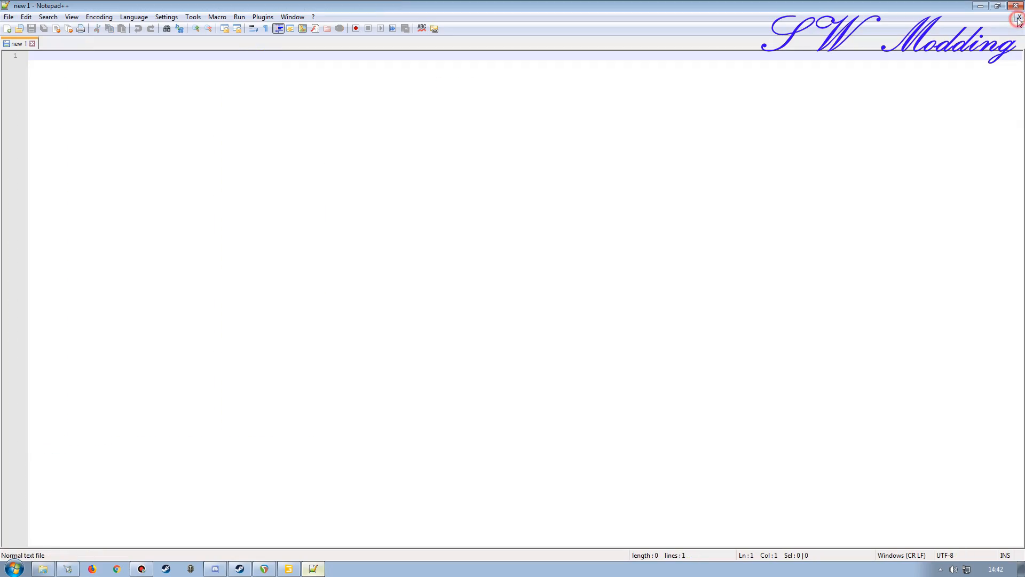
click(1016, 5)
Check the newly painted layer value 5 area from a wide view of the map.
alt+drag(565, 309, 443, 293)
alt+right_drag(443, 292, 561, 255)
mouse_move(624, 232)
alt+mouse_down()
mouse_move(492, 302)
mouse_move(500, 307)
alt+mouse_up()
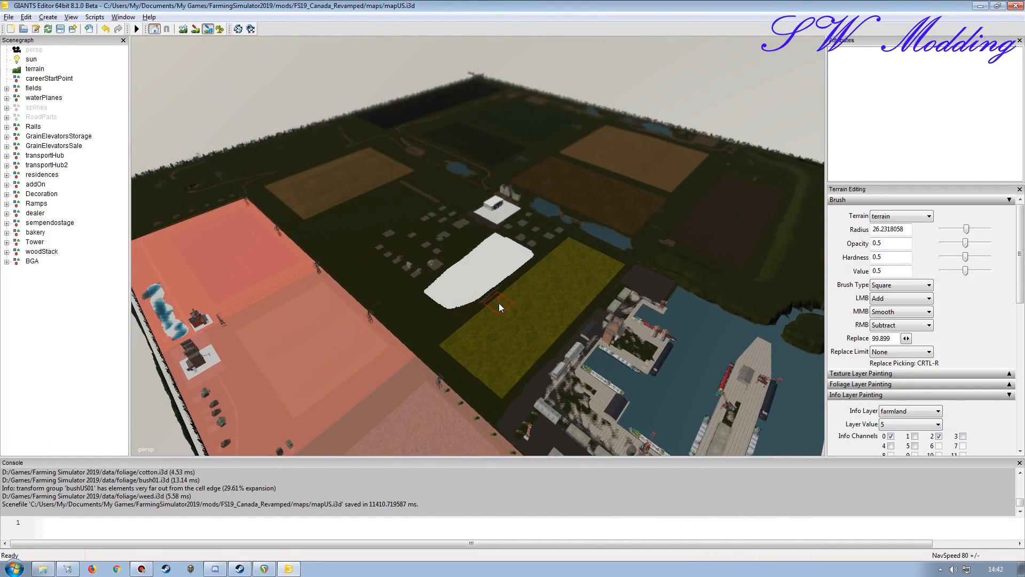